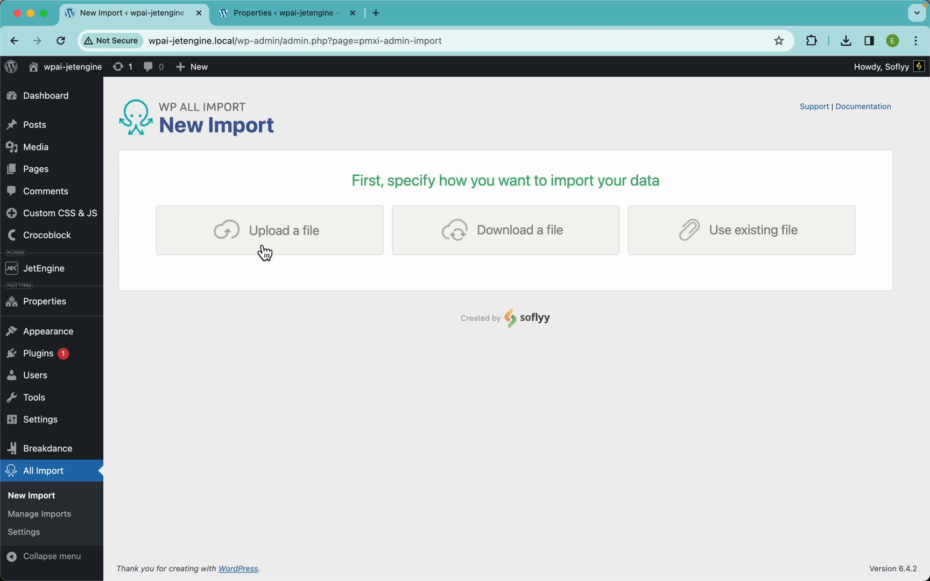
Step: Upload Property_Listings_Import.xlsx as the import file and set it to create new Properties for each record
click(281, 238)
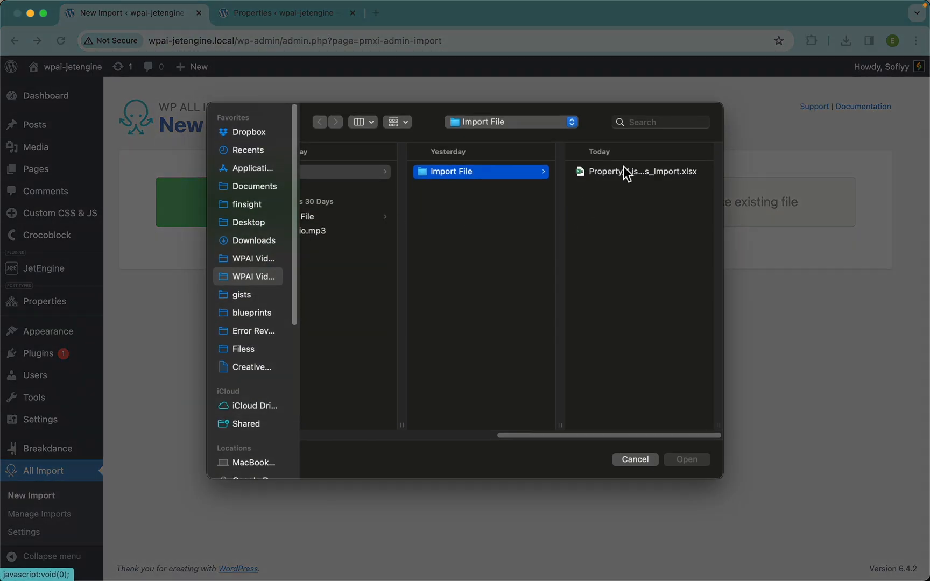
double_click(596, 171)
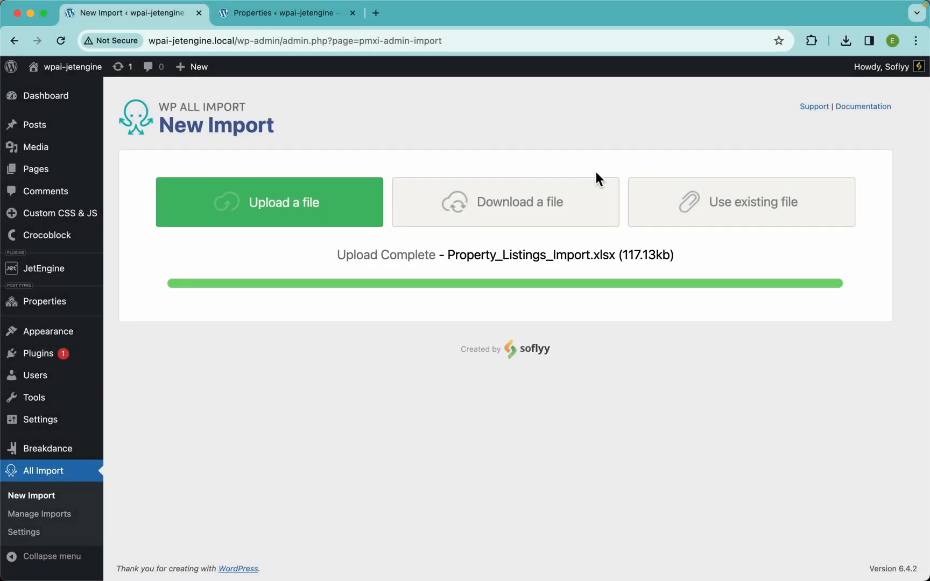
scroll(495, 323, down, 1)
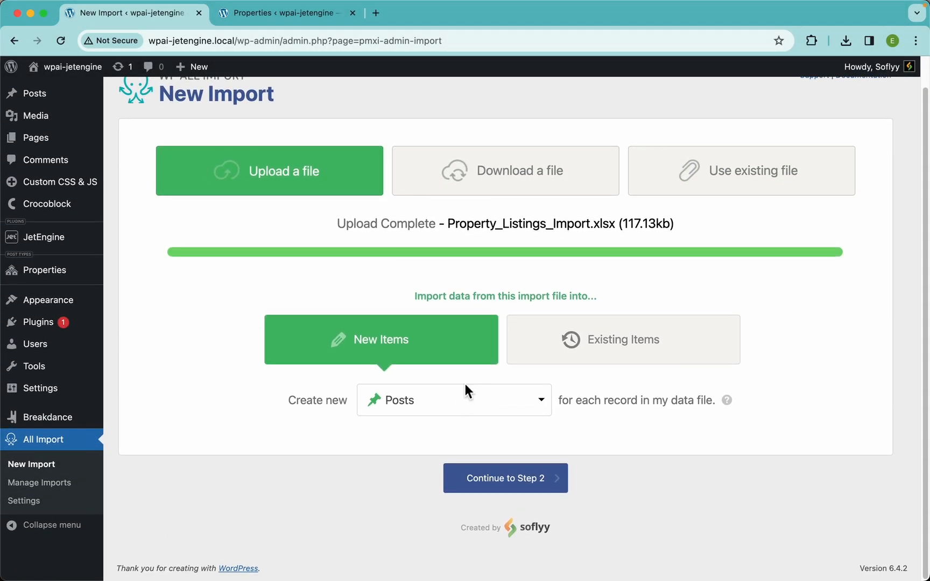
click(477, 409)
scroll(479, 485, down, 6)
scroll(479, 484, down, 1)
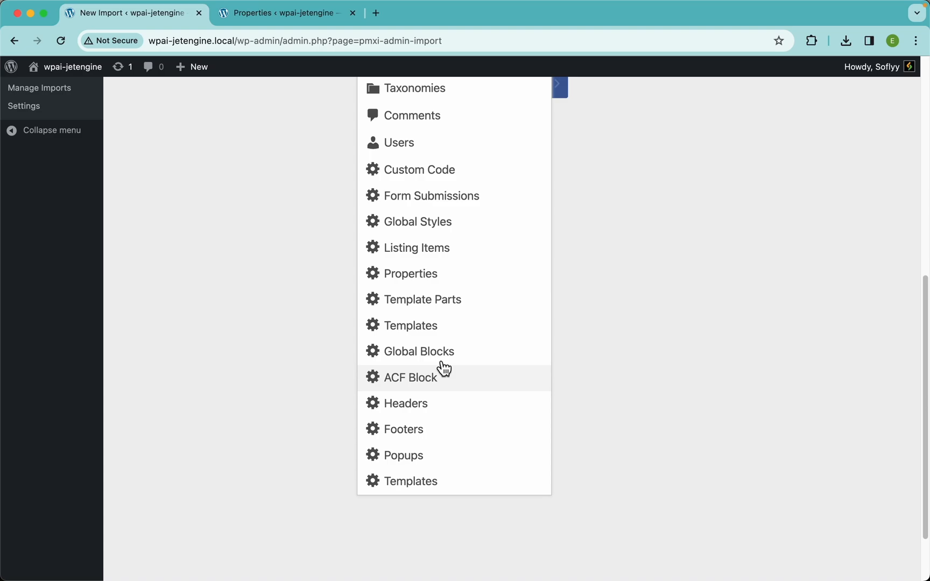
click(440, 284)
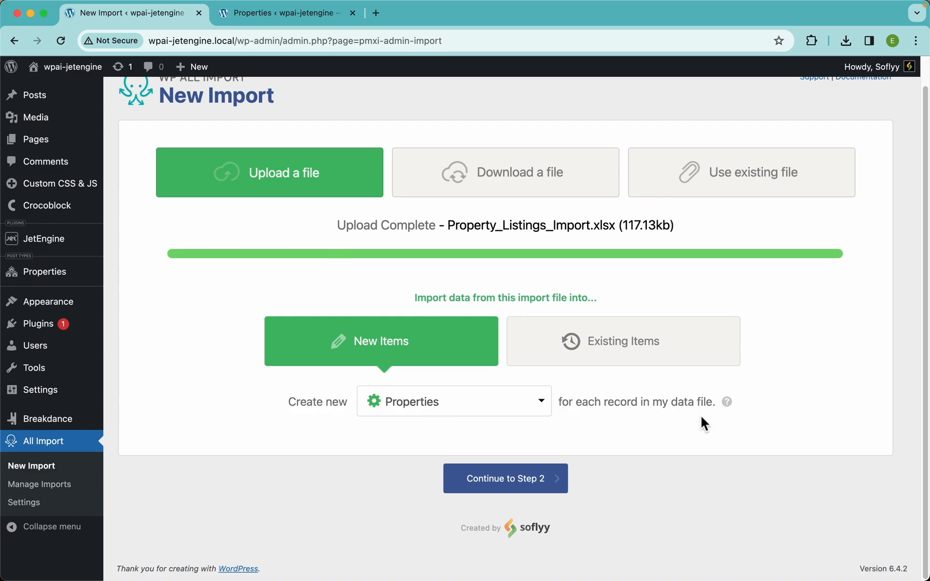
Step: Try the Existing Items import mode, checking it against the site's Properties post list, and return to New Items
click(622, 337)
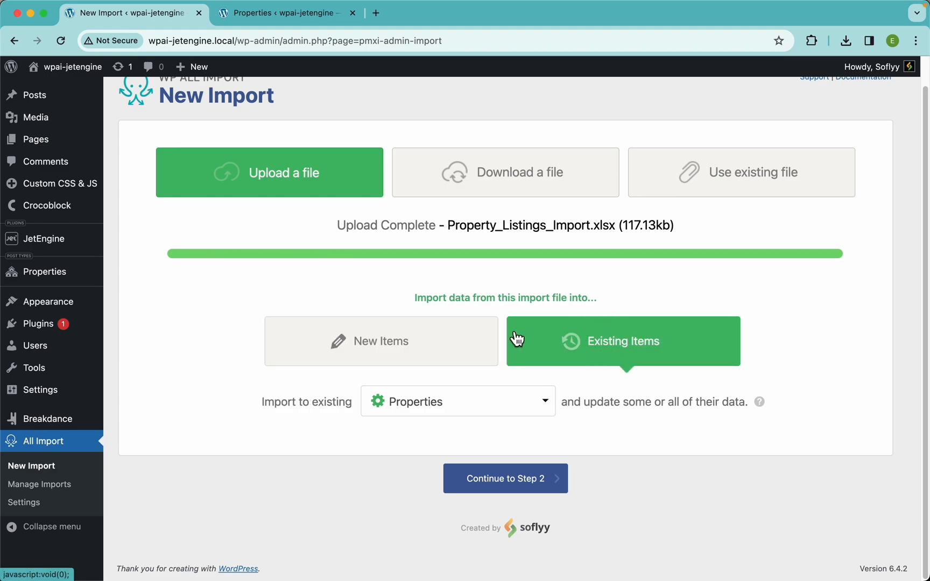
click(295, 23)
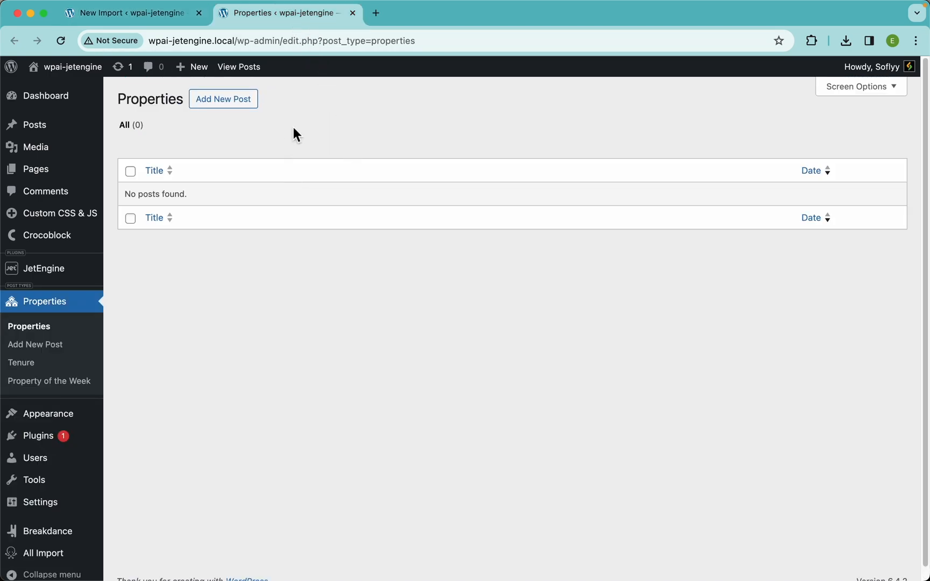
click(64, 43)
click(157, 16)
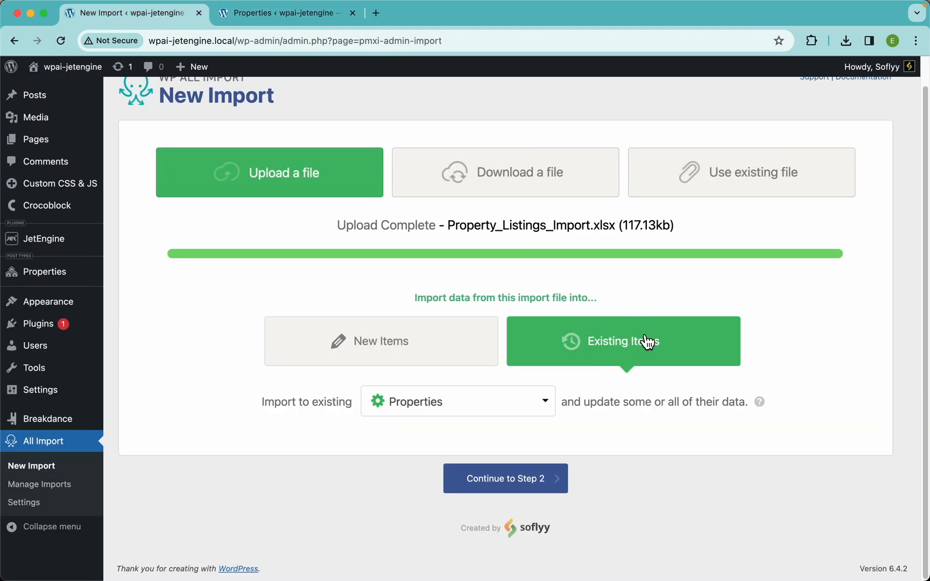
click(434, 350)
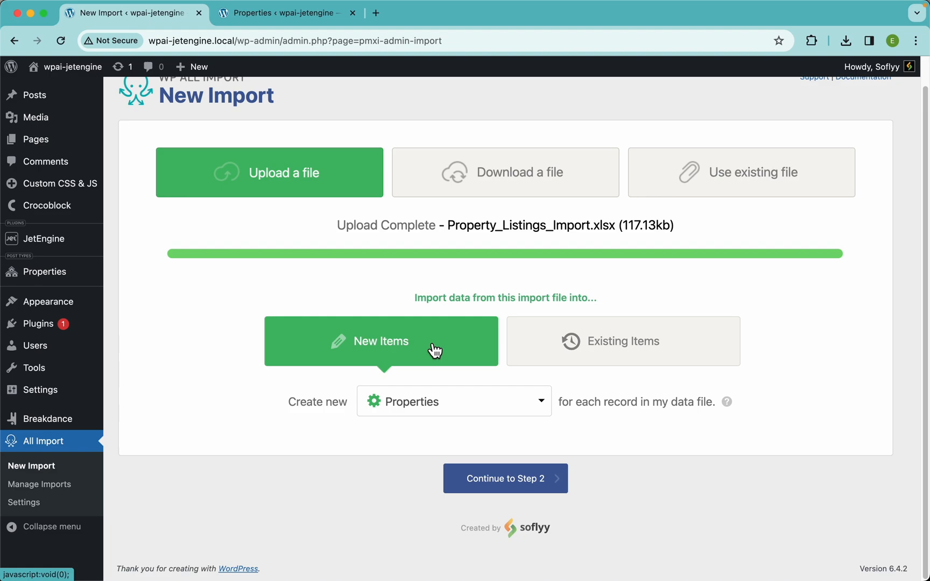
Step: Continue to the import file review, examine the first property record's elements, and proceed to step 3
click(555, 496)
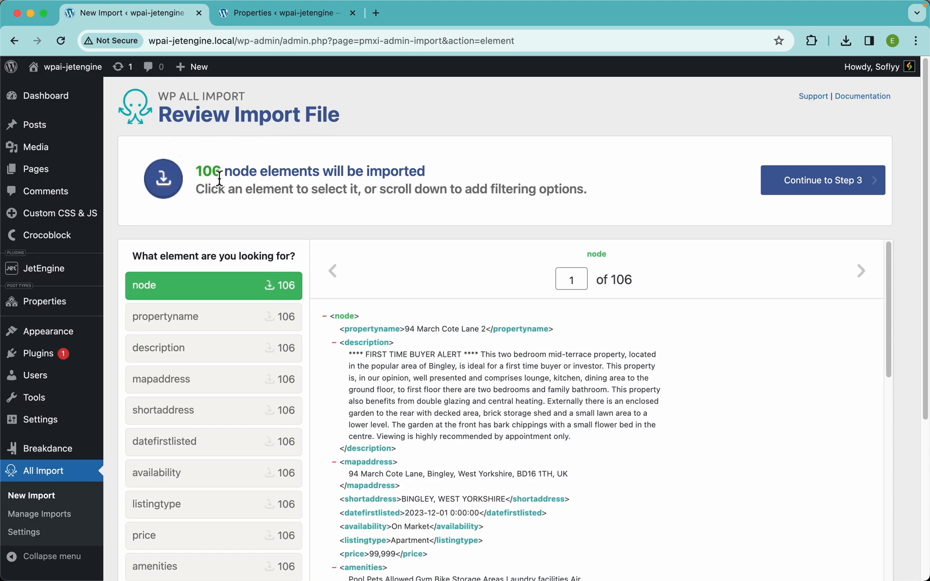
scroll(537, 161, down, 10)
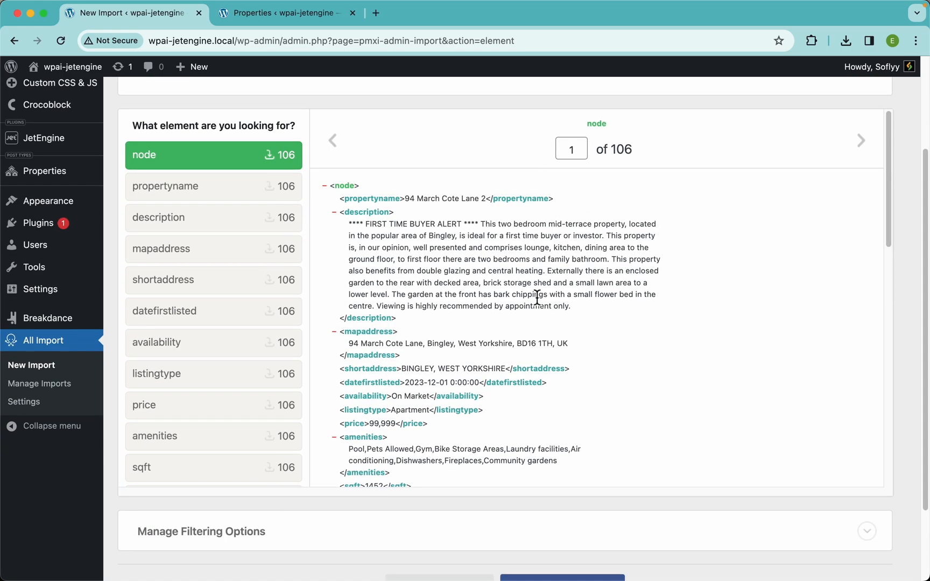
scroll(535, 294, down, 5)
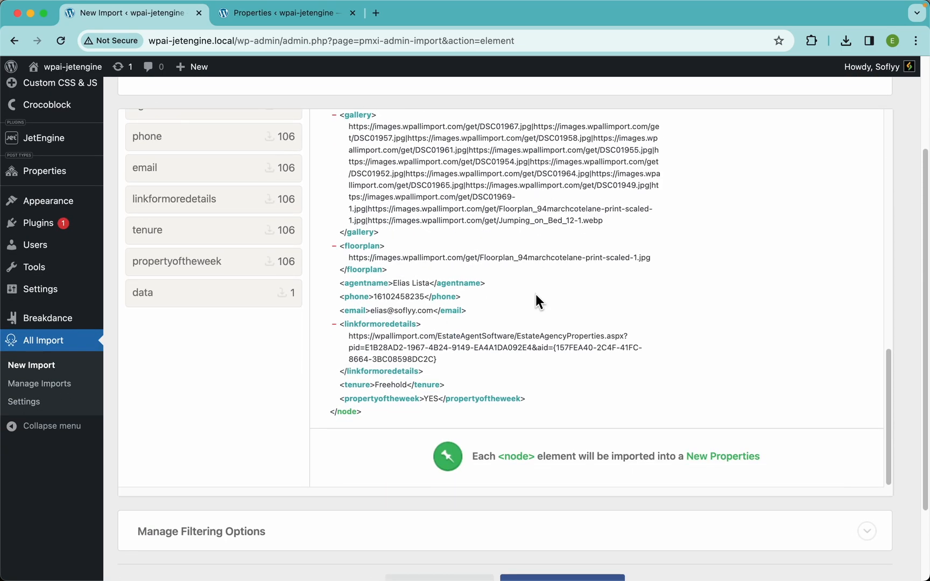
scroll(536, 294, up, 15)
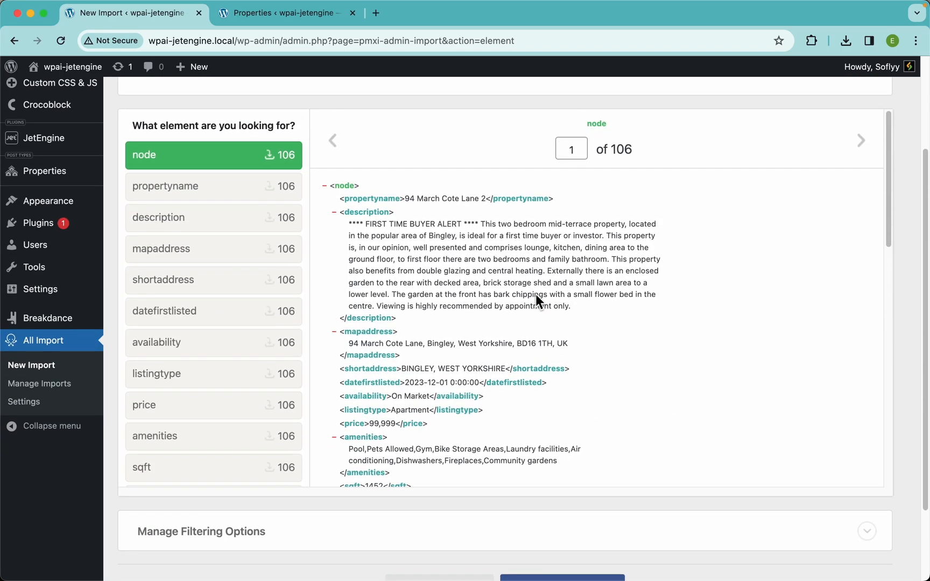
scroll(420, 322, down, 10)
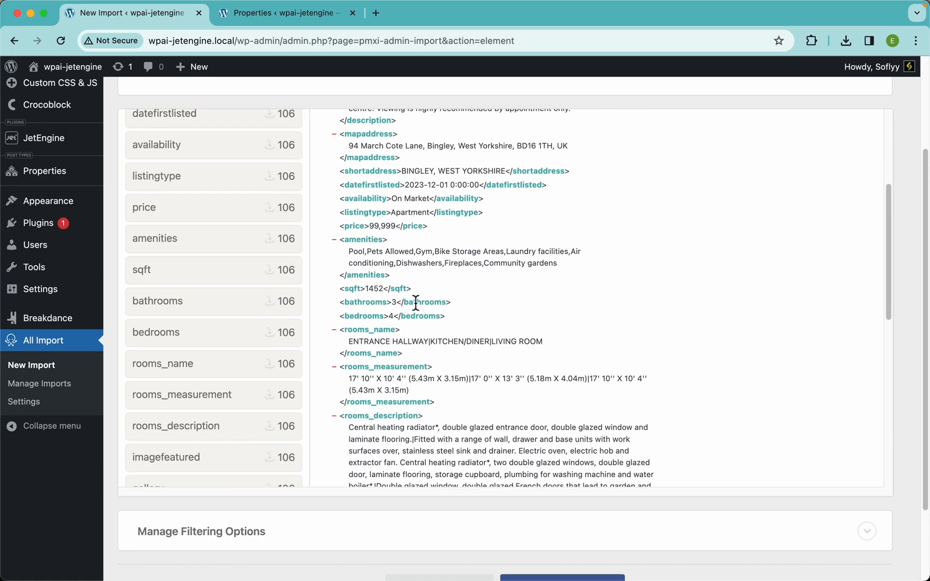
scroll(378, 339, down, 5)
scroll(404, 321, up, 15)
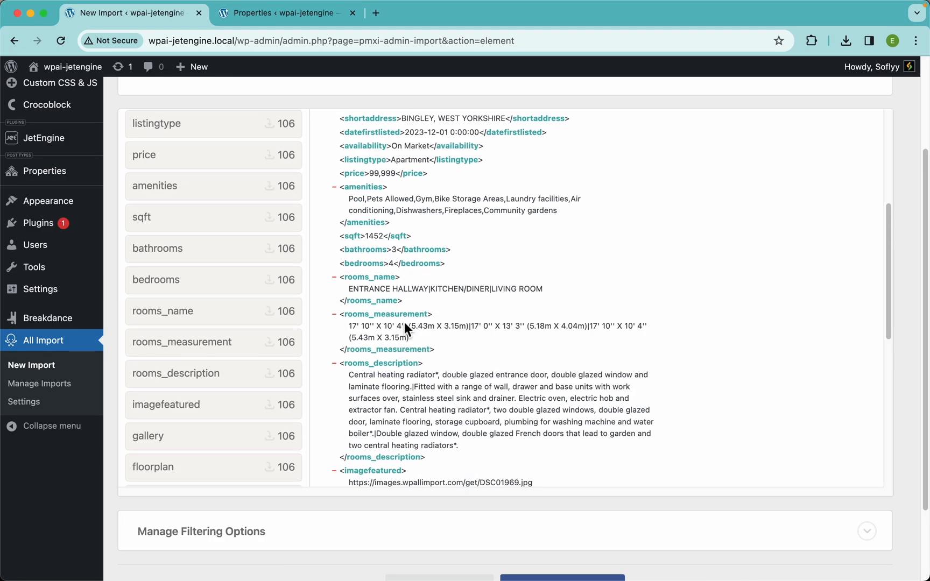
scroll(562, 220, up, 5)
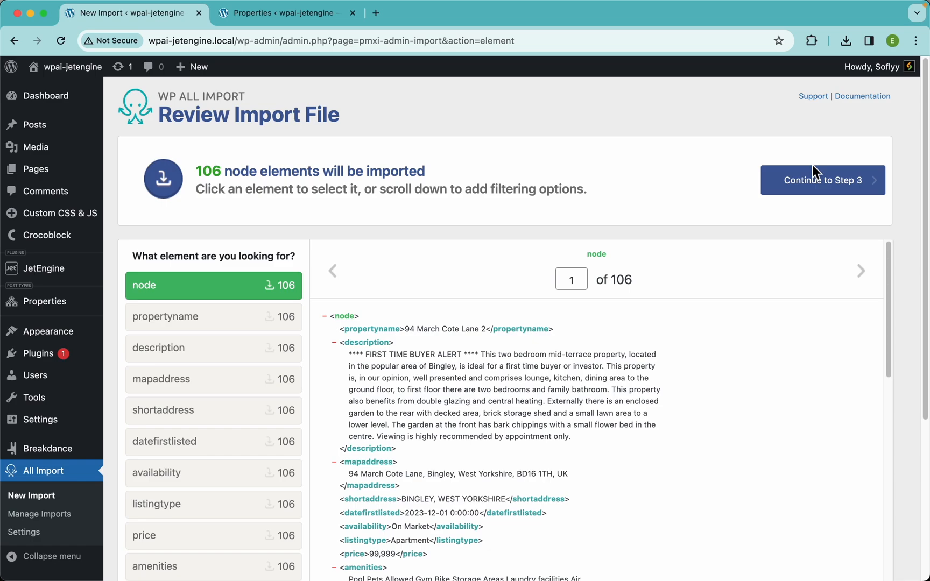
click(834, 190)
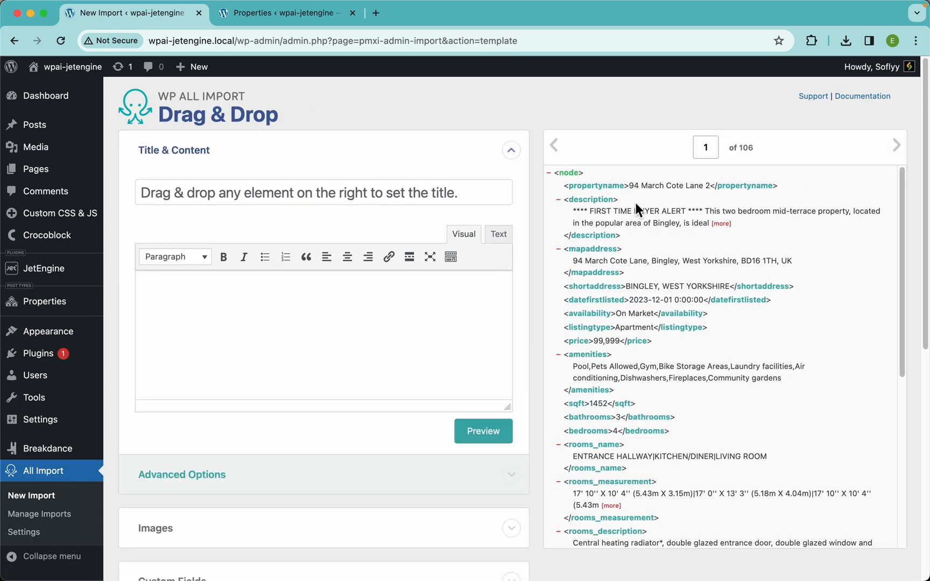
Step: Map the propertyname element to the post title and the description element to the post content
drag(613, 189, 438, 191)
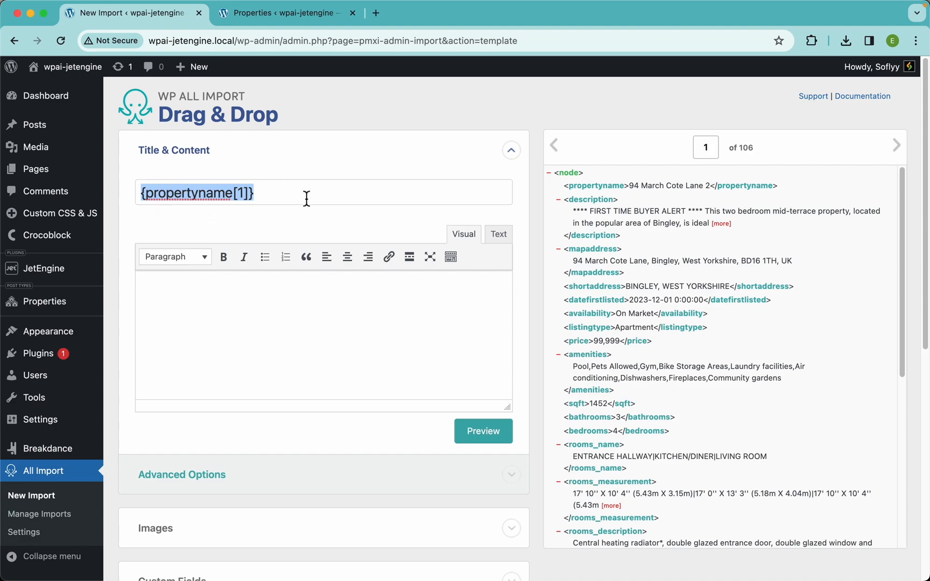
click(253, 192)
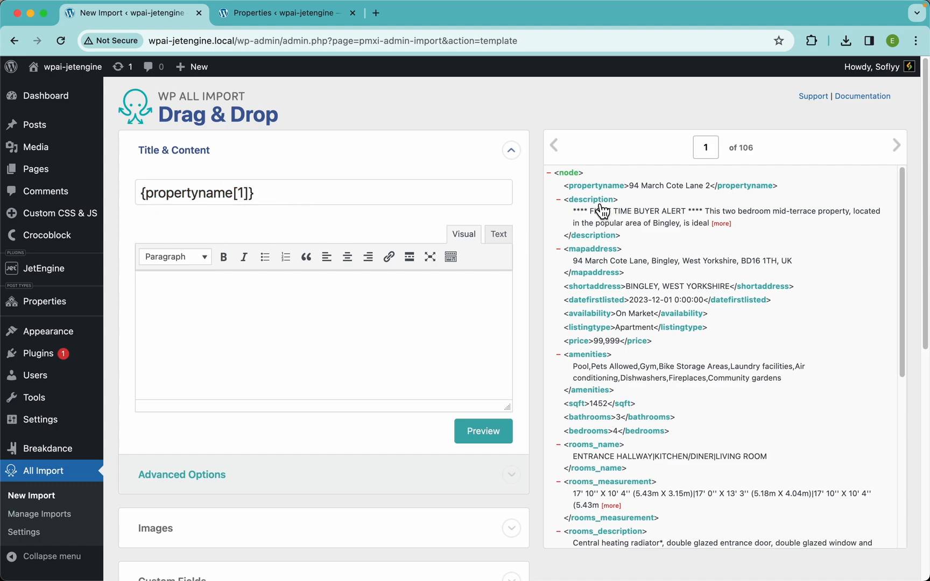
drag(602, 211, 467, 291)
Step: Map the imagefeatured element as the URL source for downloading images hosted elsewhere
scroll(346, 363, down, 5)
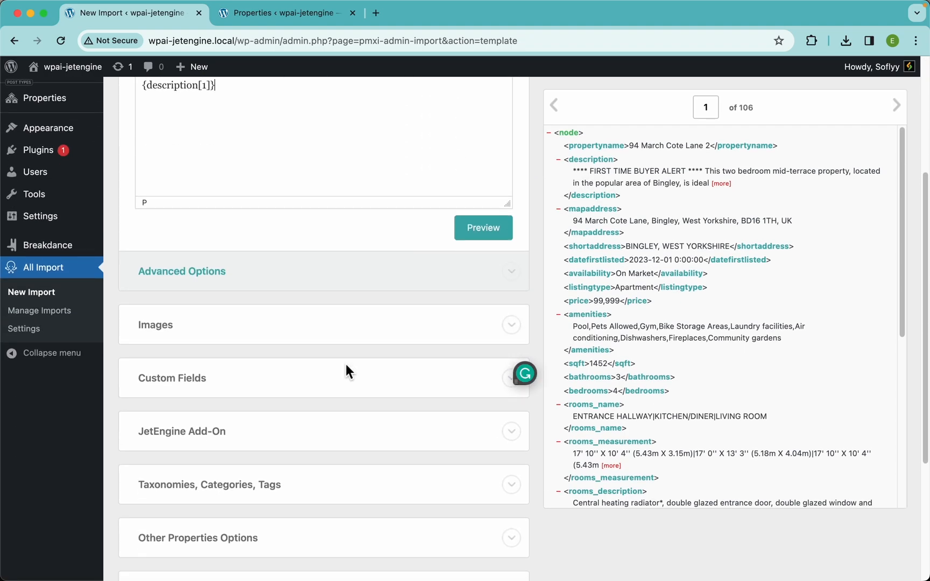
click(337, 330)
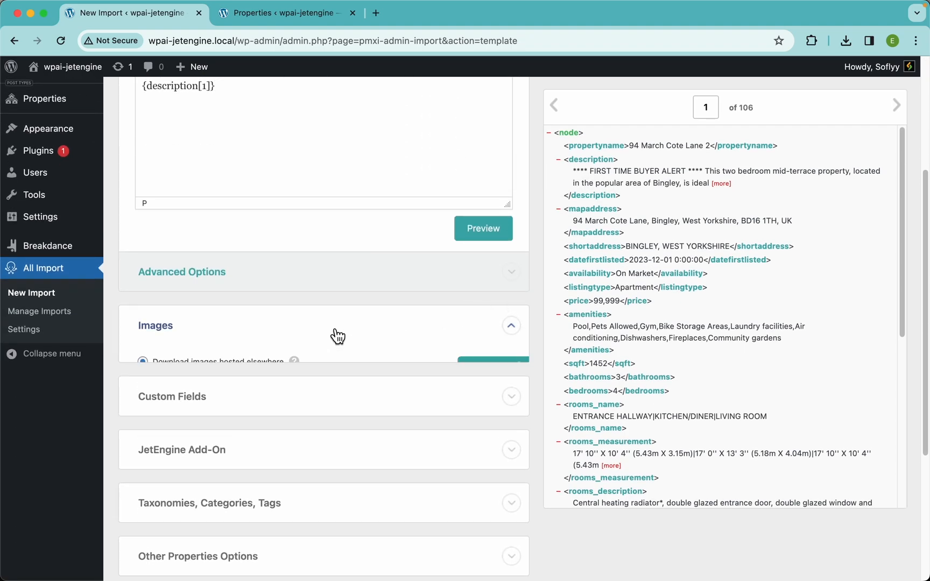
scroll(407, 305, down, 3)
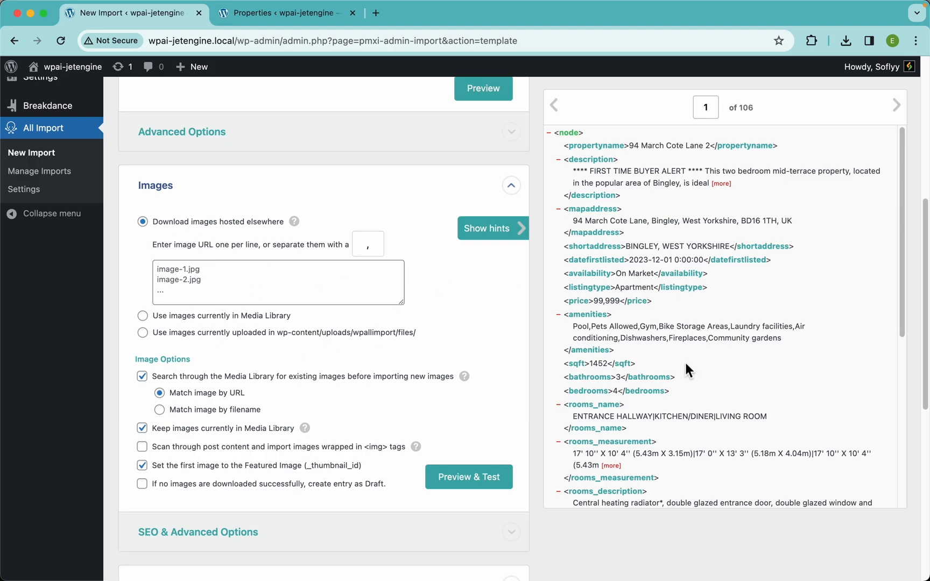
scroll(686, 366, down, 4)
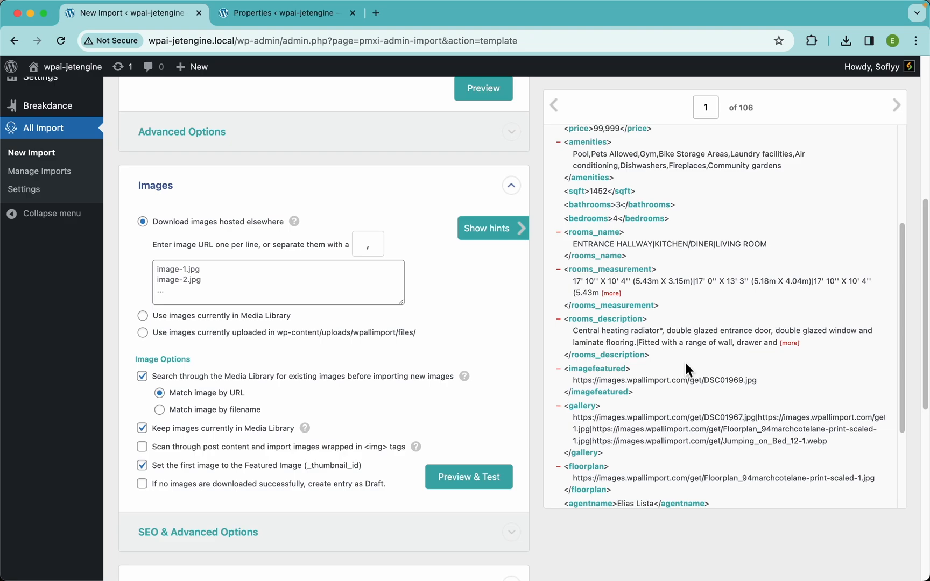
drag(615, 379, 363, 277)
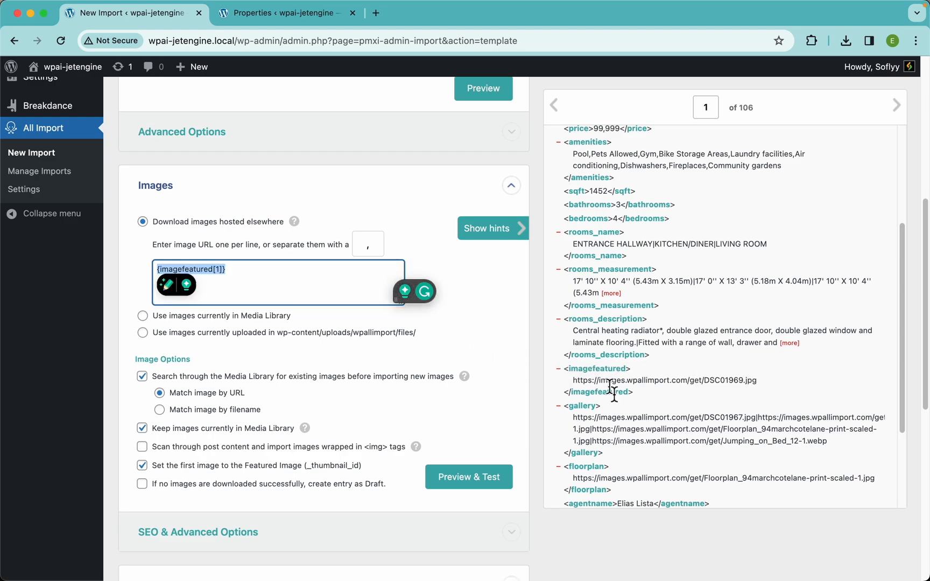
click(622, 411)
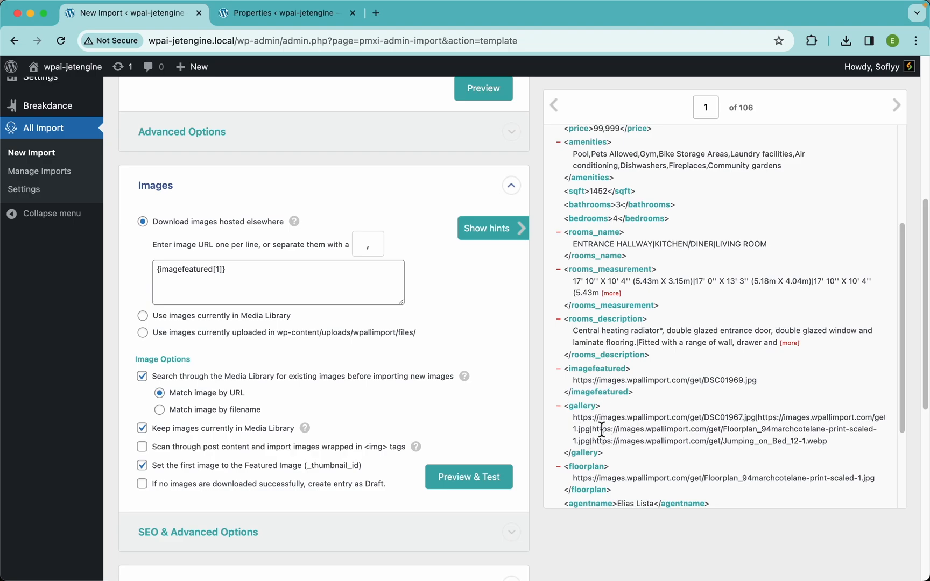
Step: Examine the image import options and the collapsed sections that follow them
scroll(282, 397, down, 5)
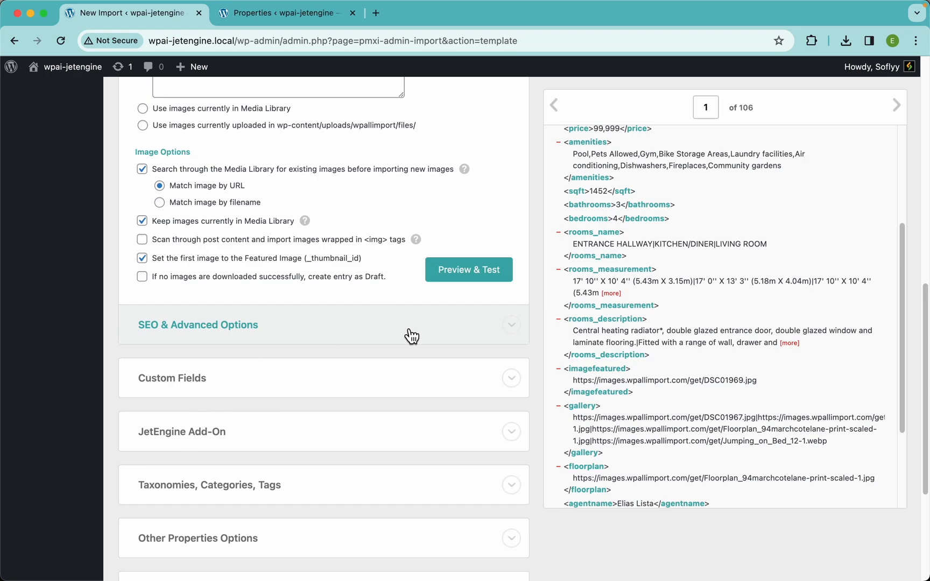
scroll(409, 334, up, 4)
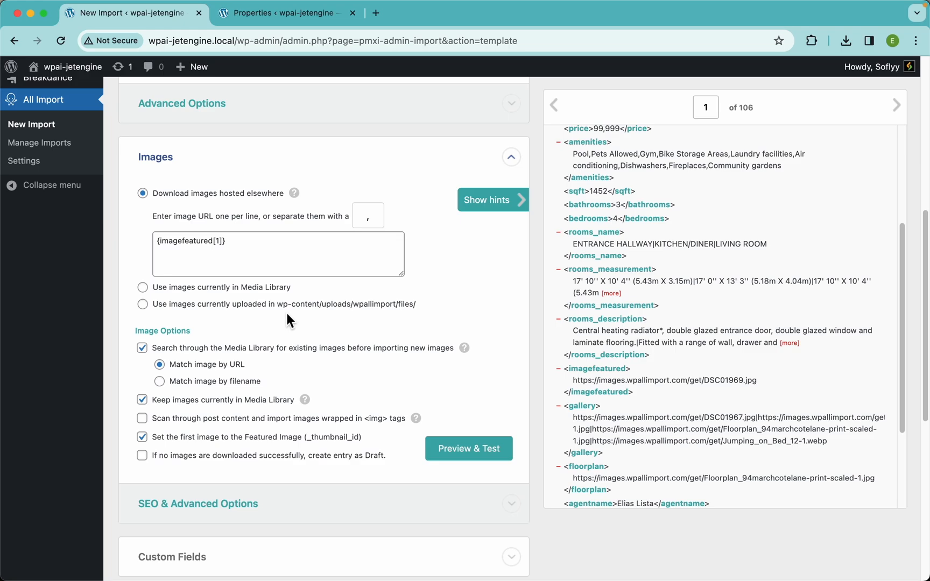
scroll(286, 311, down, 1)
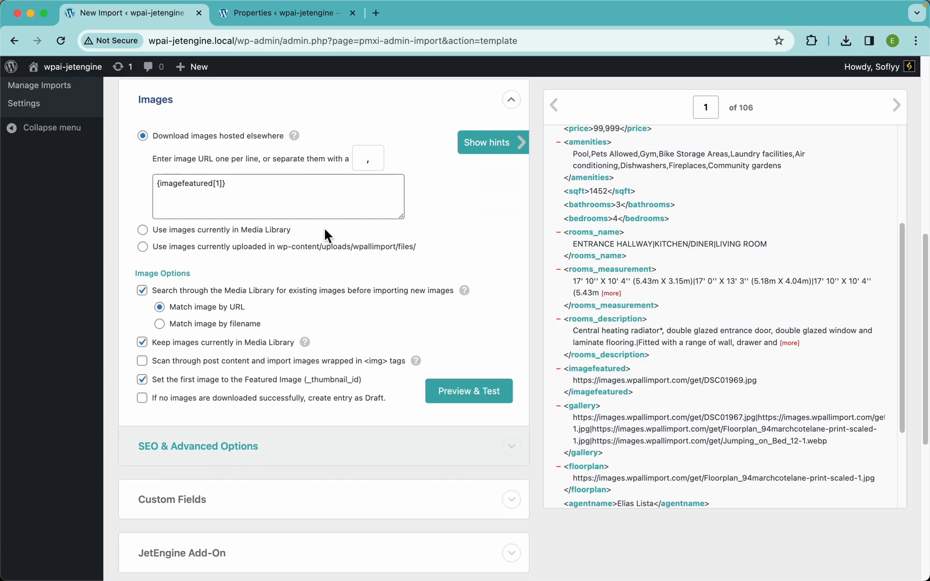
scroll(301, 247, up, 4)
scroll(276, 262, down, 4)
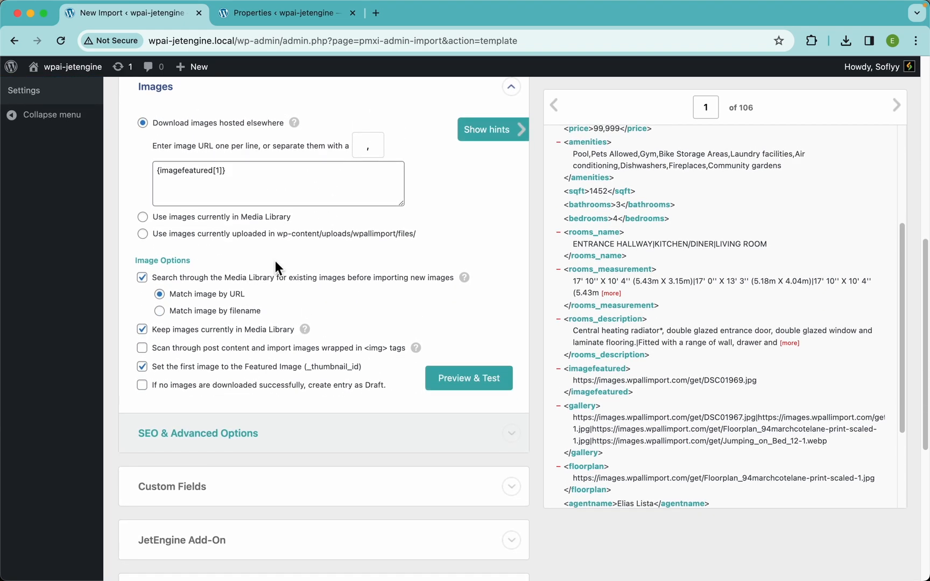
scroll(276, 261, down, 1)
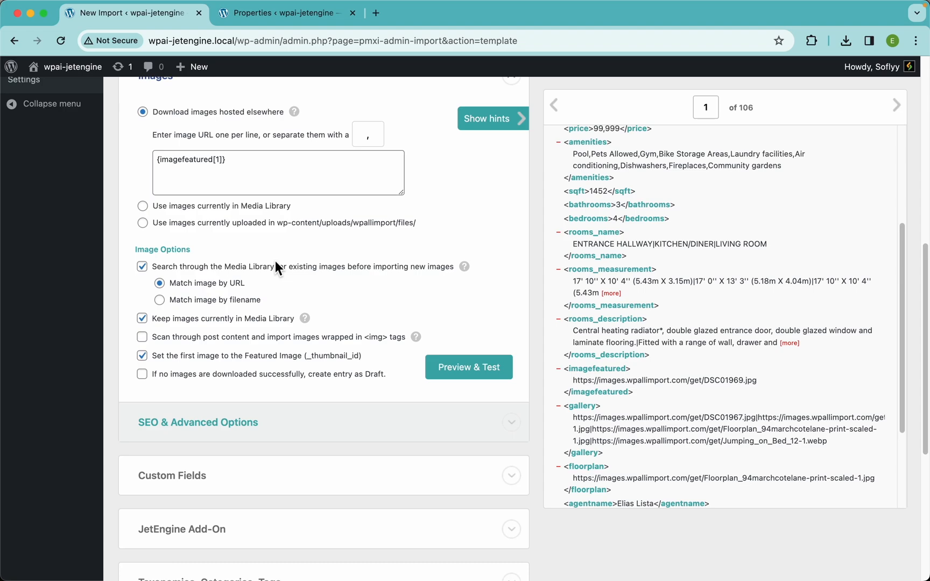
scroll(276, 261, down, 2)
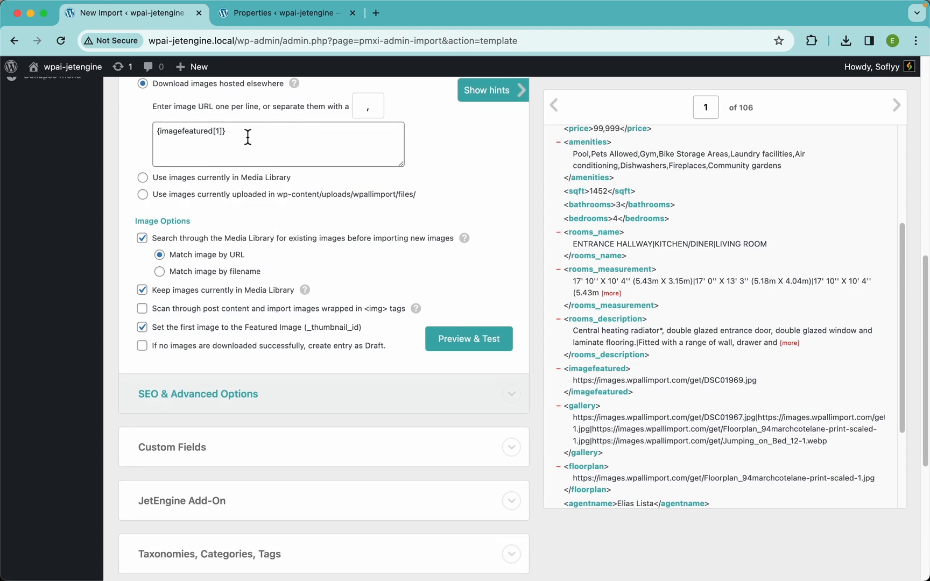
Step: Preview the first record's mapped image, run the image download test, and dismiss the preview
click(247, 148)
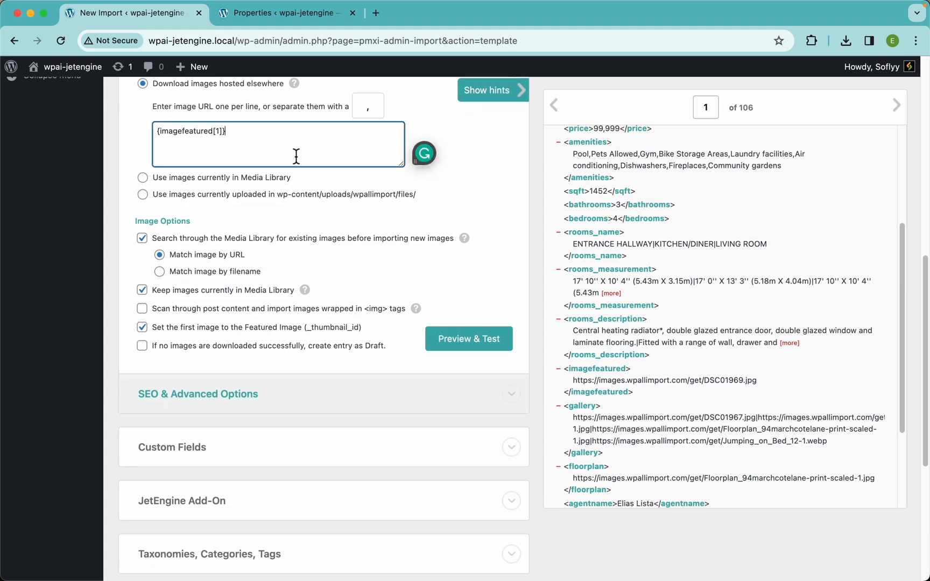
click(483, 343)
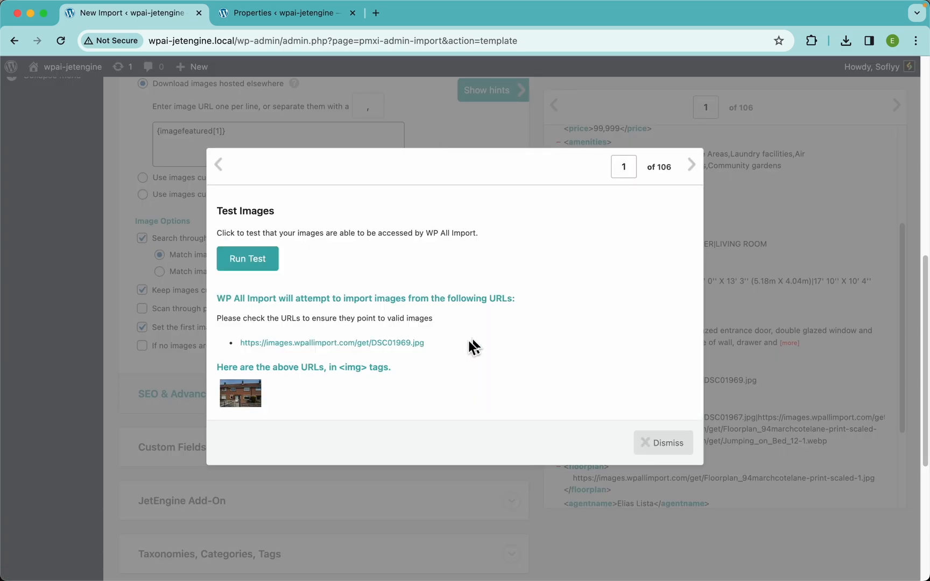
click(262, 261)
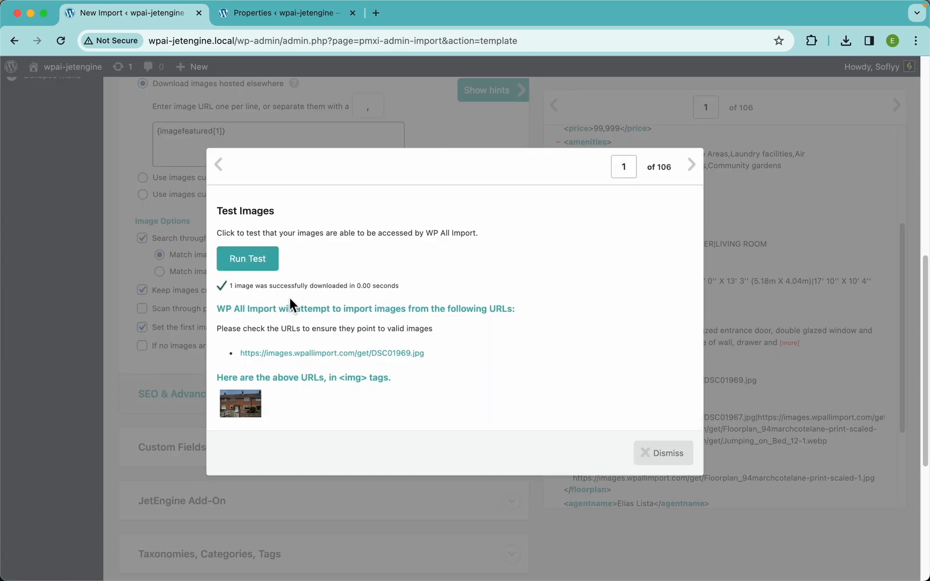
click(659, 466)
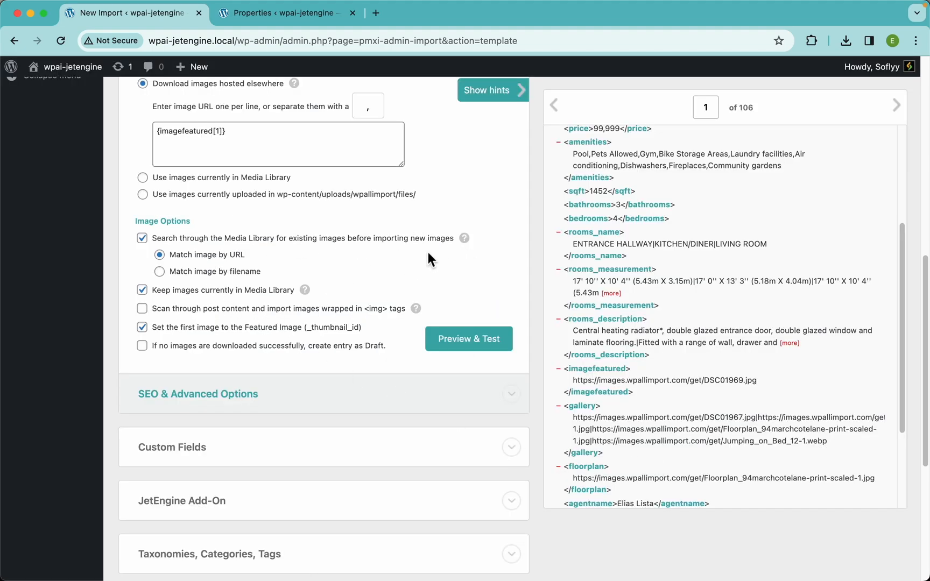
Step: Review the media library matching and featured image options, and inspect the Custom Fields section before collapsing it
mouse_move(464, 244)
scroll(301, 350, up, 2)
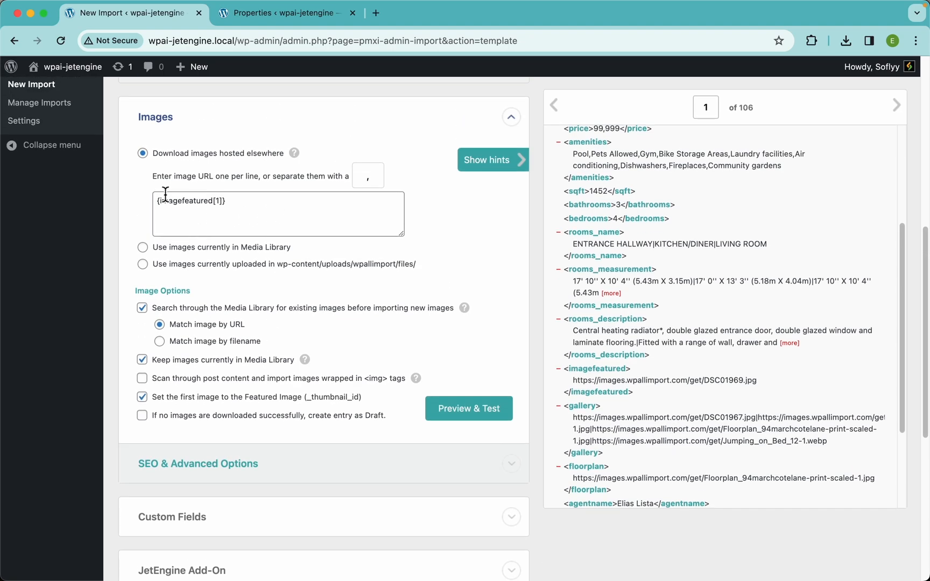
scroll(233, 420, up, 5)
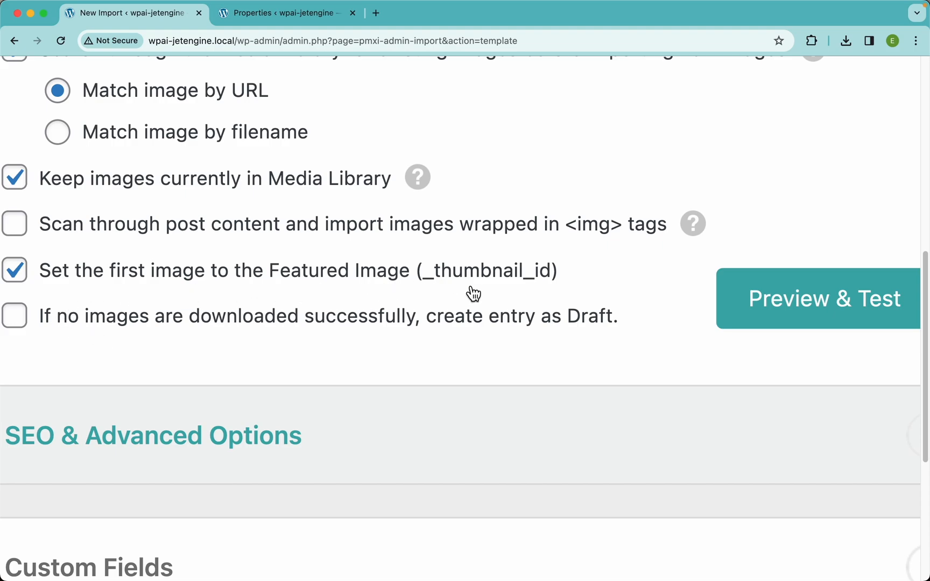
scroll(479, 273, down, 5)
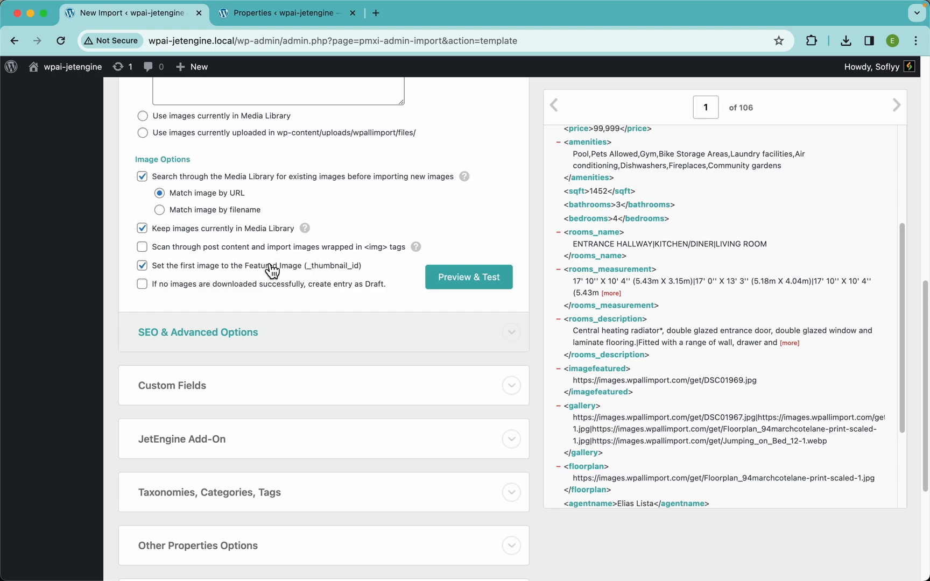
scroll(341, 264, down, 3)
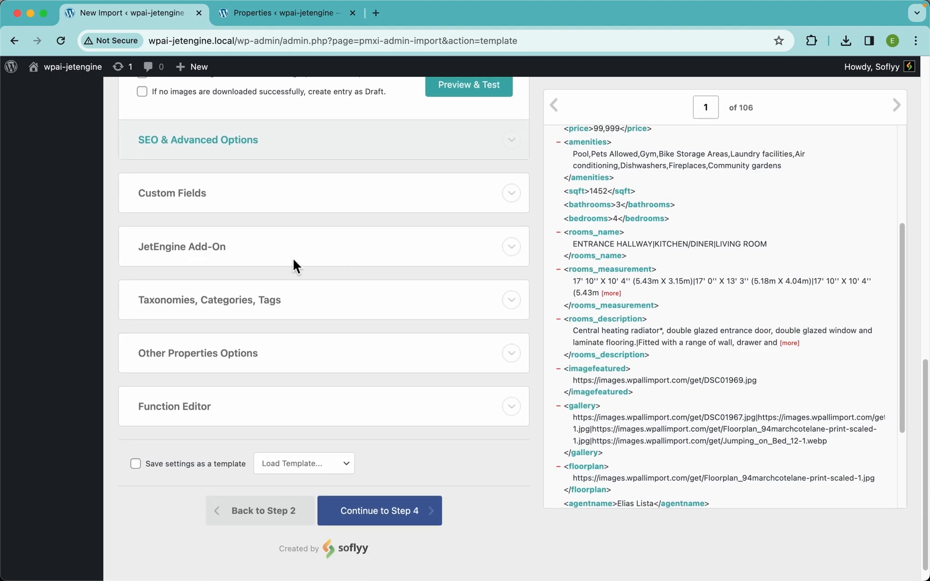
click(206, 199)
scroll(270, 226, down, 1)
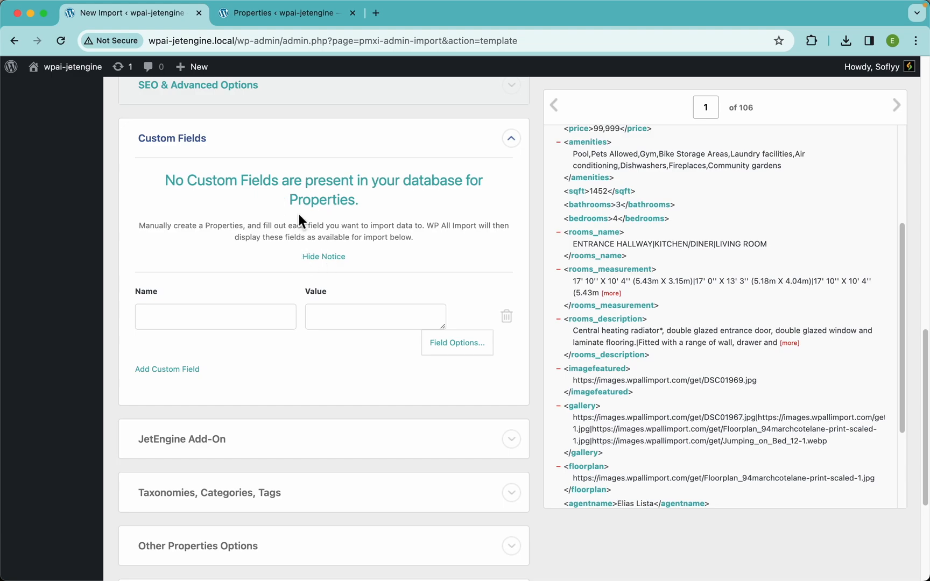
click(203, 153)
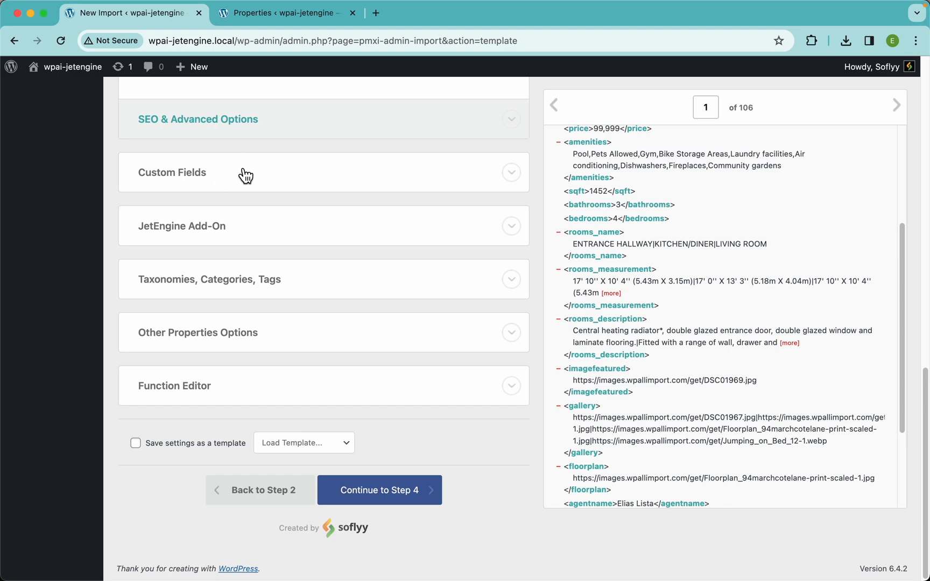
Step: Expand the JetEngine Add-On section and enable the Properties (Post Type) field group
click(248, 232)
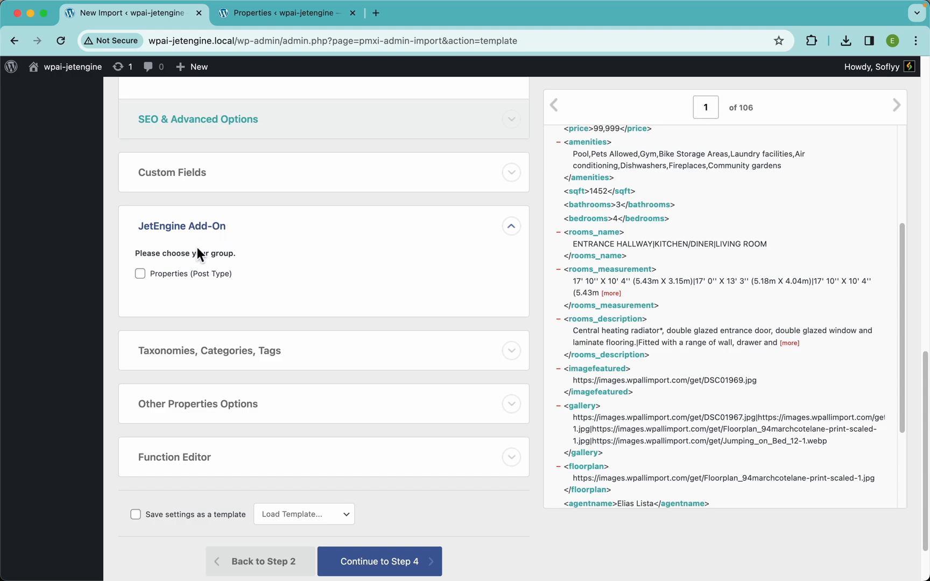
scroll(276, 236, down, 3)
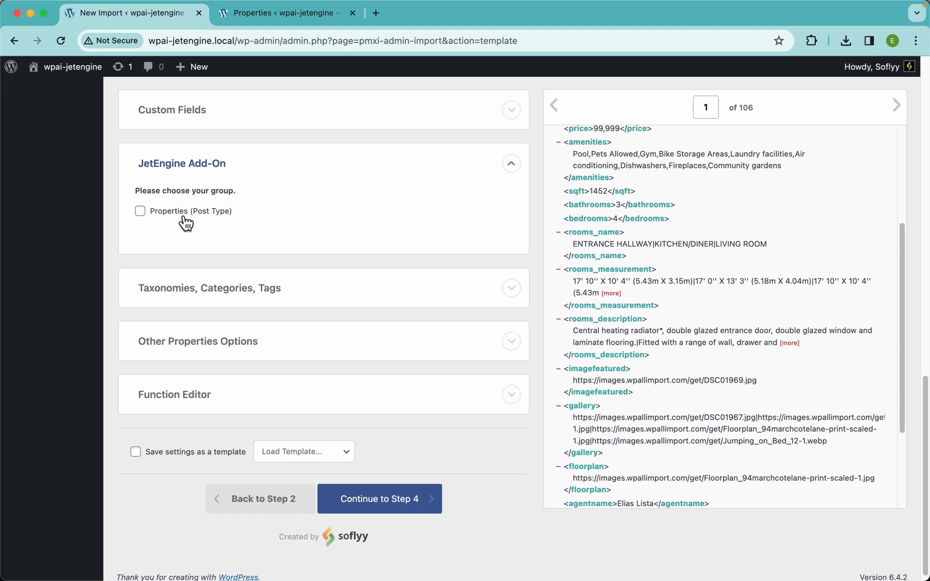
click(187, 220)
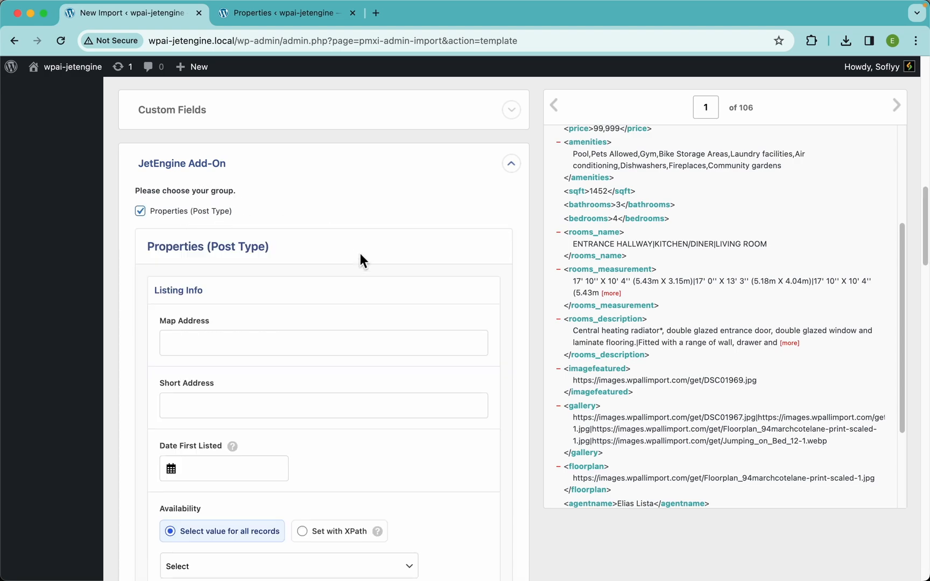
Step: Map the mapaddress element to Map Address and the shortaddress element to Short Address
scroll(368, 351, down, 3)
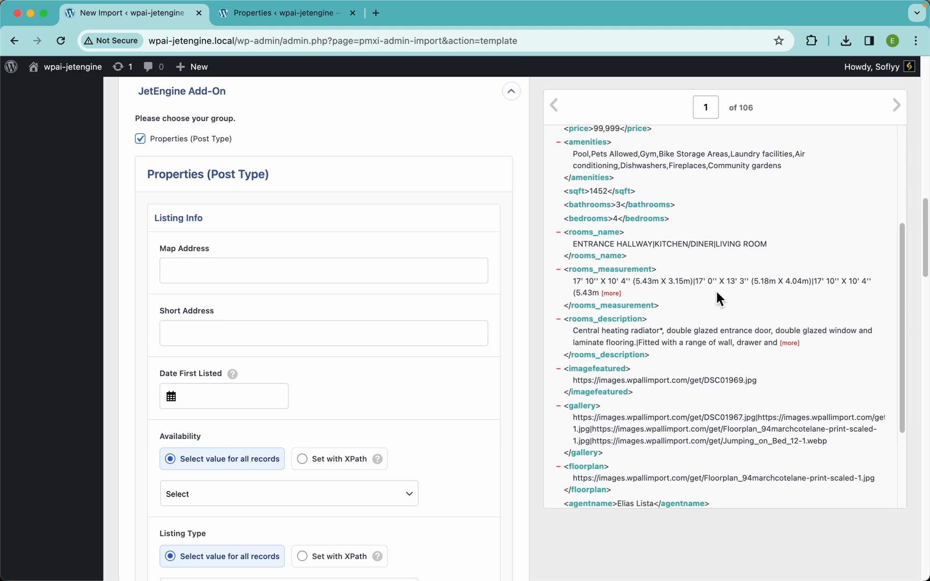
scroll(717, 291, up, 5)
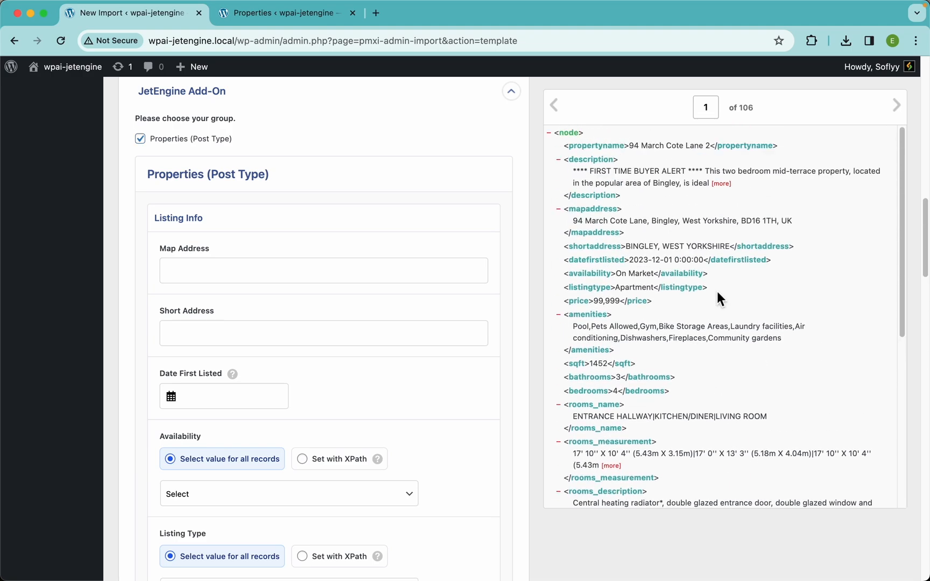
drag(596, 217, 333, 267)
drag(589, 253, 344, 329)
scroll(333, 312, down, 5)
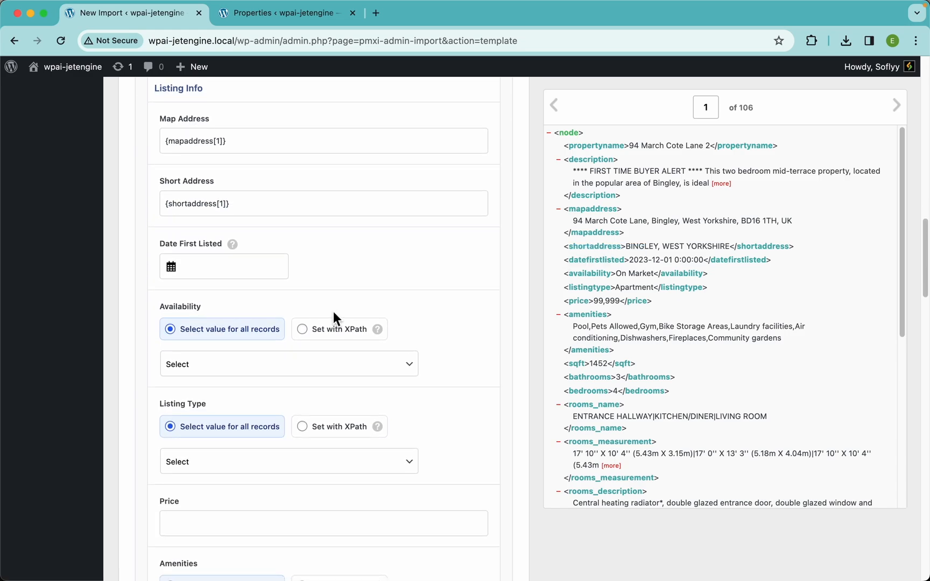
click(221, 267)
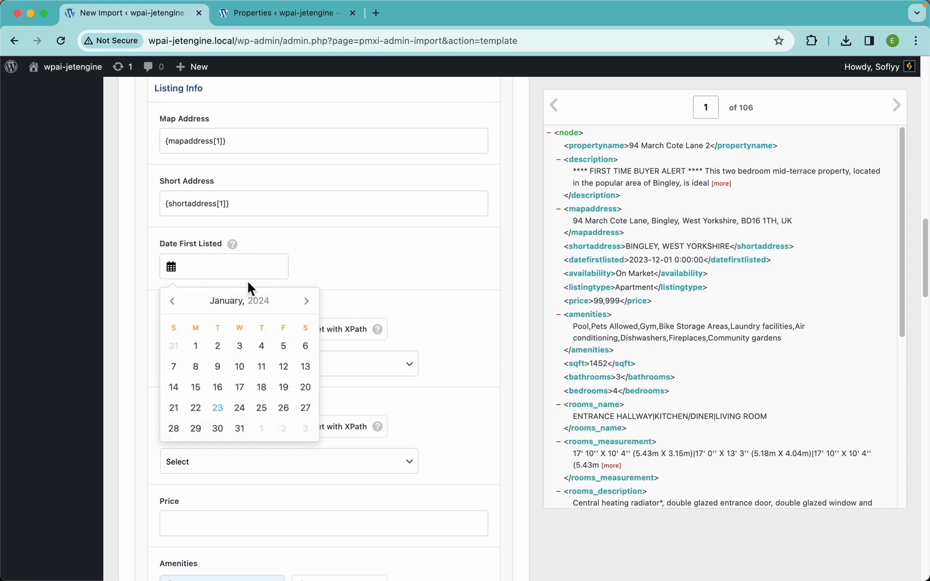
click(240, 347)
triple_click(214, 267)
click(265, 233)
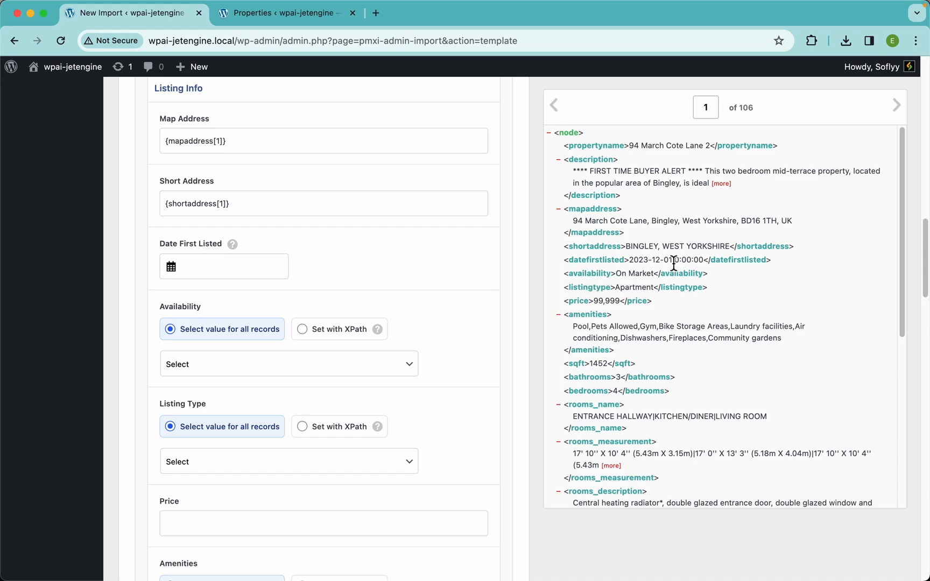
Step: Map the datefirstlisted element to the Date First Listed field and dismiss the calendar
drag(612, 269, 270, 269)
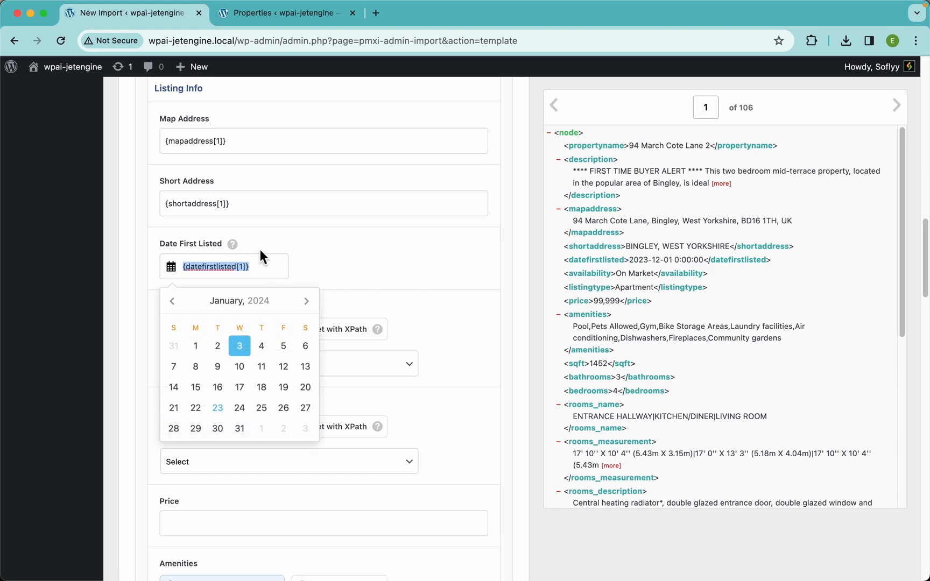
mouse_move(238, 249)
click(333, 274)
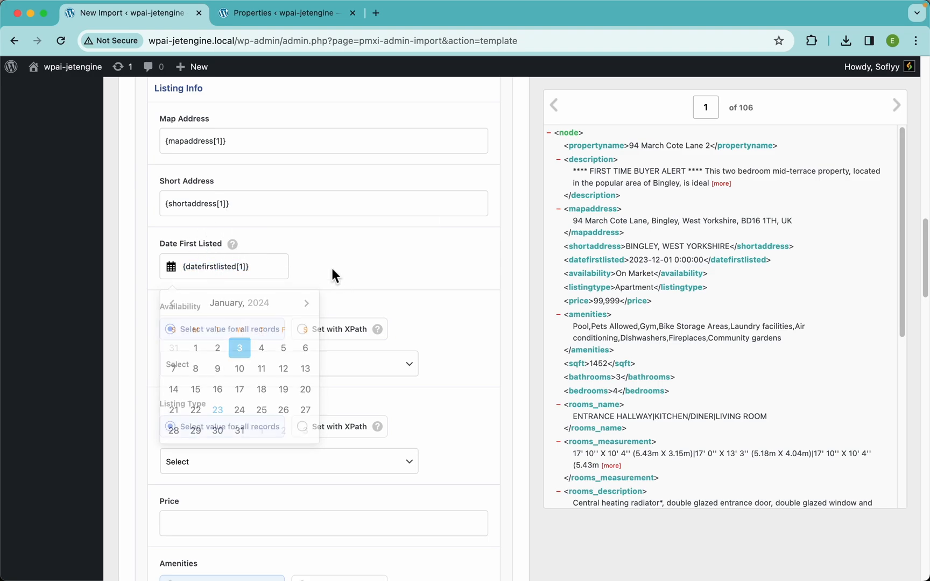
Step: Set Availability to the fixed value On Market for all records
scroll(332, 275, down, 5)
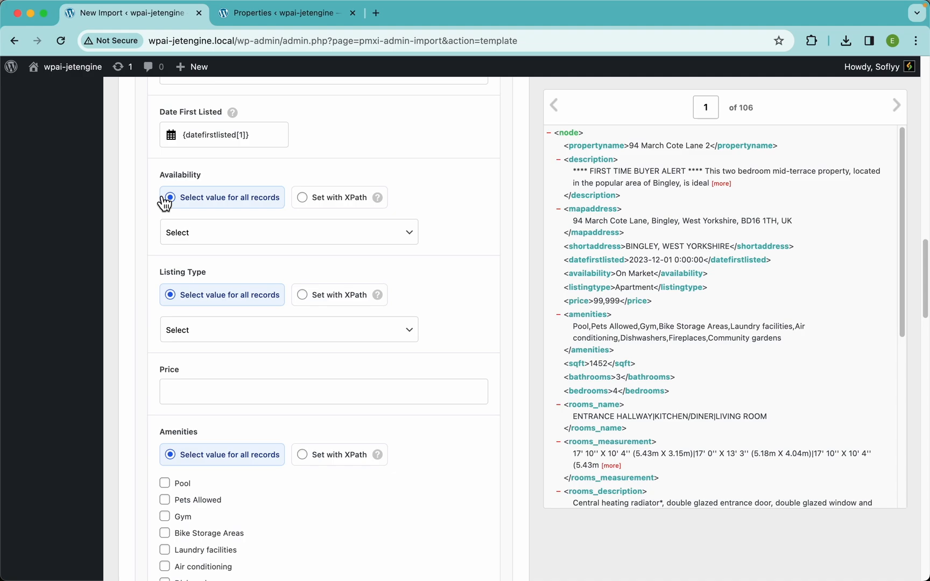
click(264, 232)
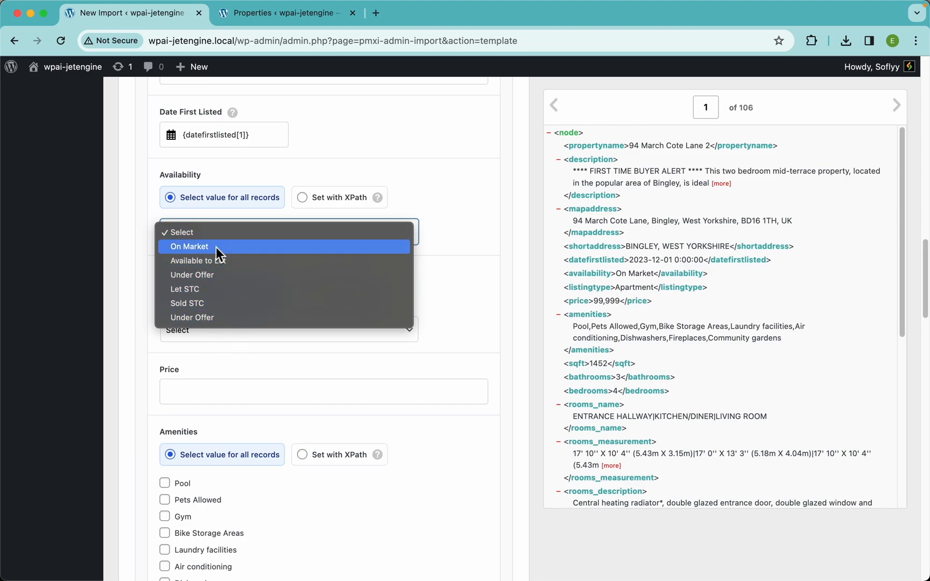
click(194, 251)
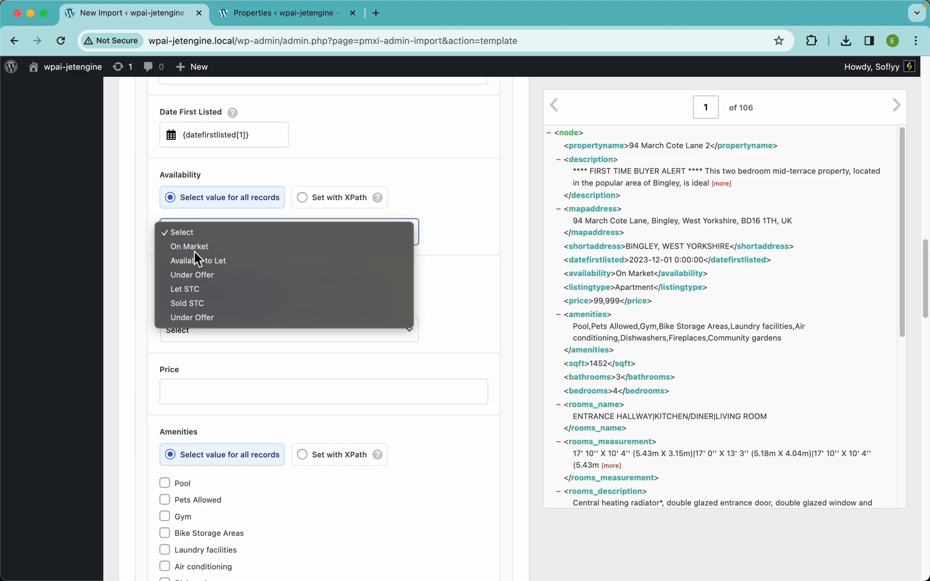
click(245, 250)
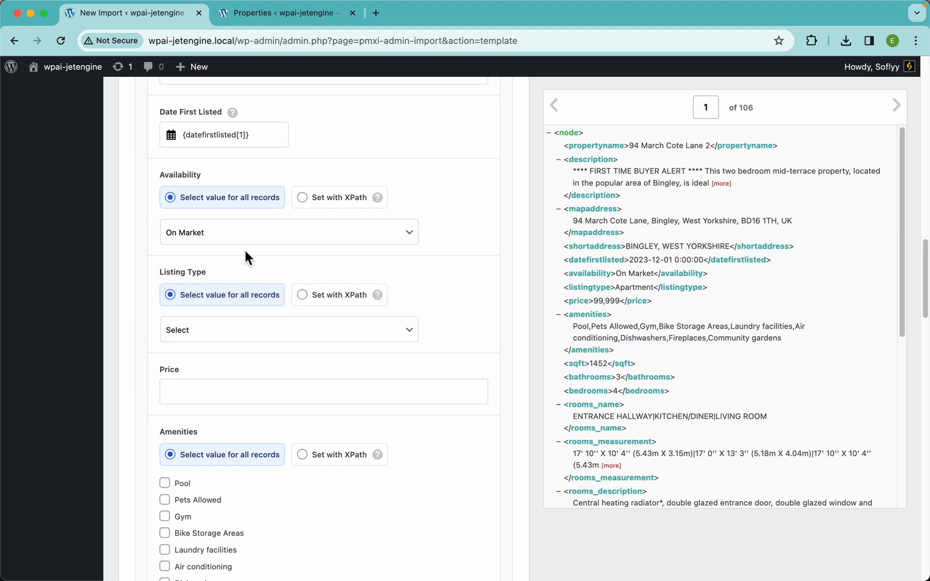
click(243, 238)
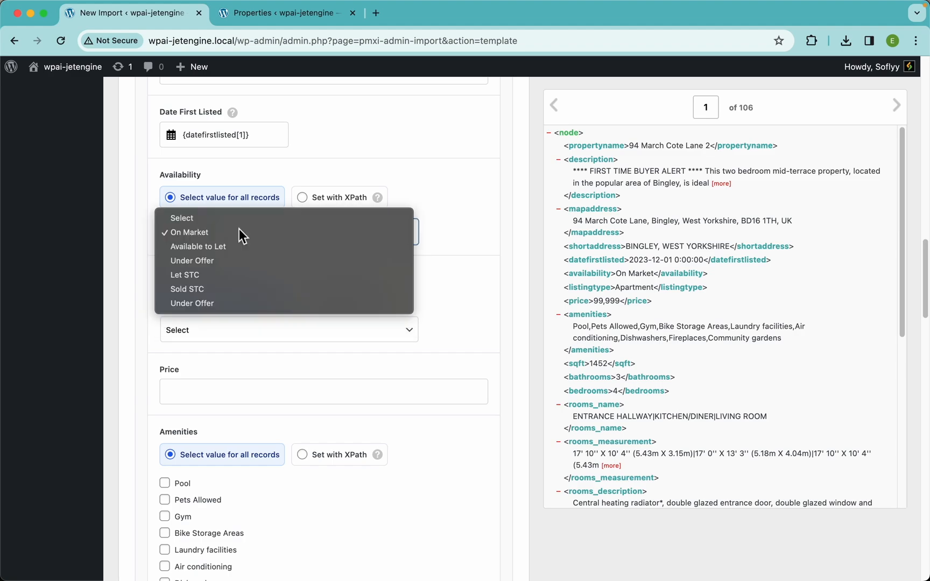
click(432, 236)
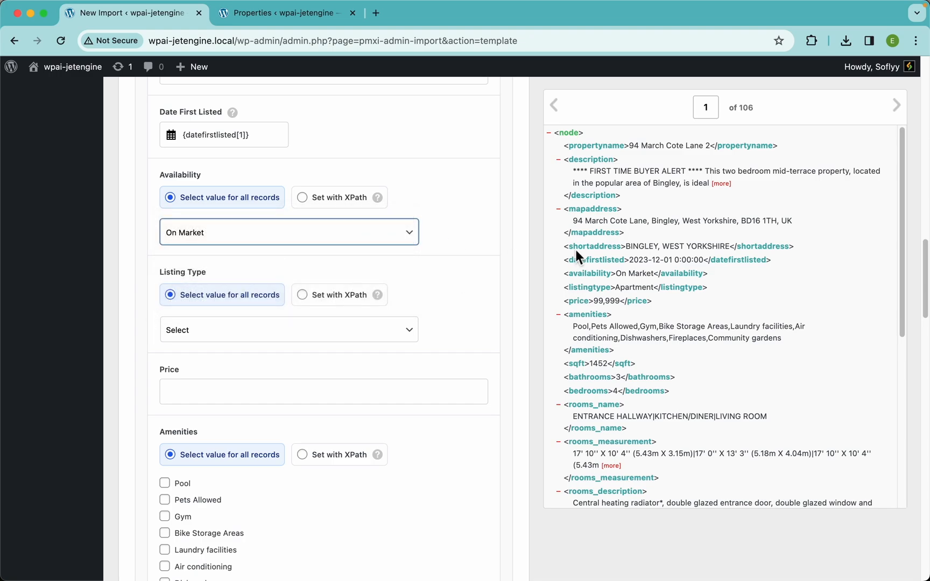
click(392, 242)
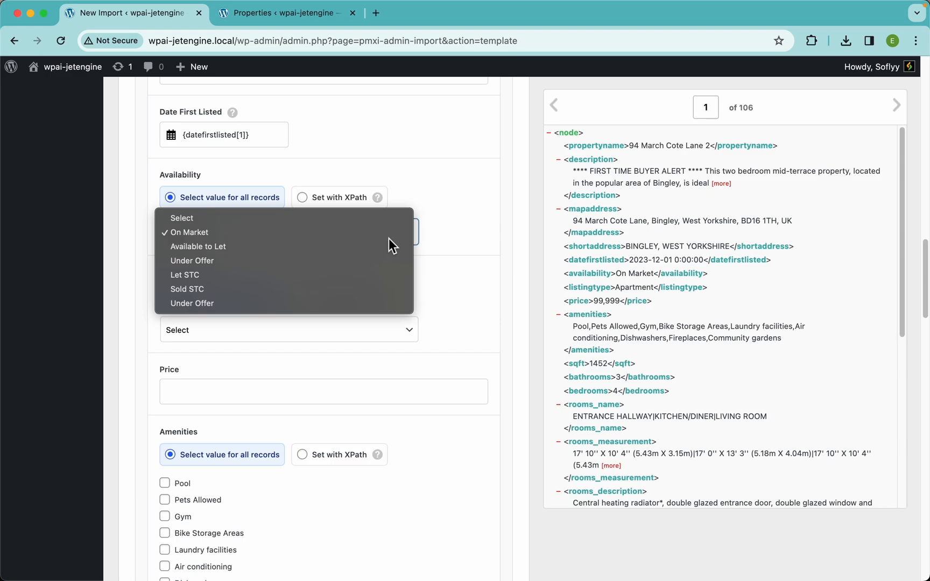
click(218, 233)
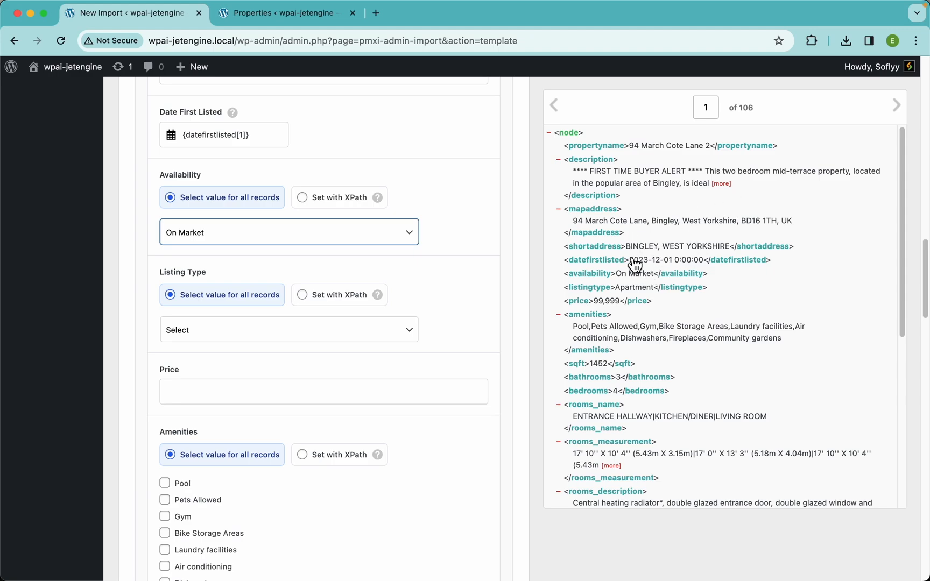
Step: Switch Availability to Set with XPath and map the availability element to it
click(358, 204)
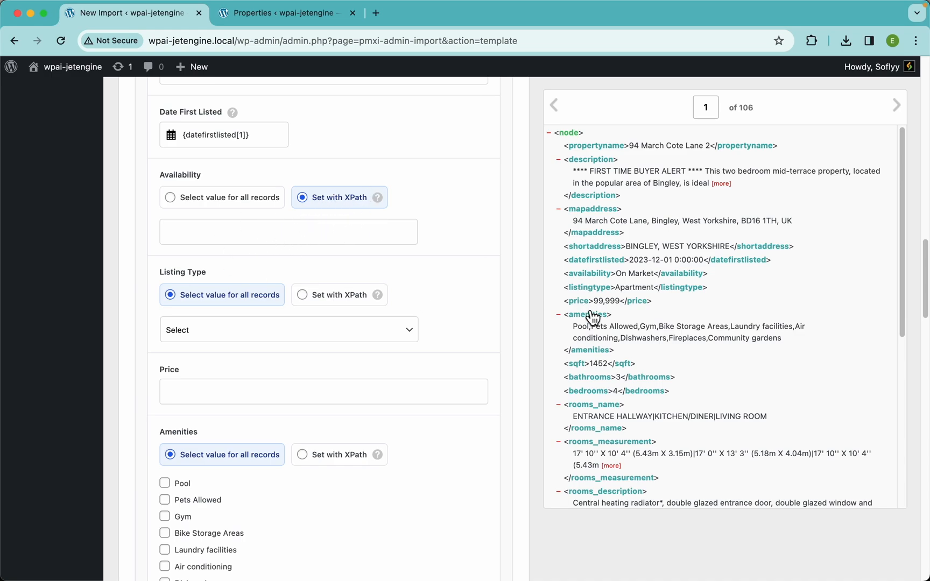
drag(598, 275, 362, 224)
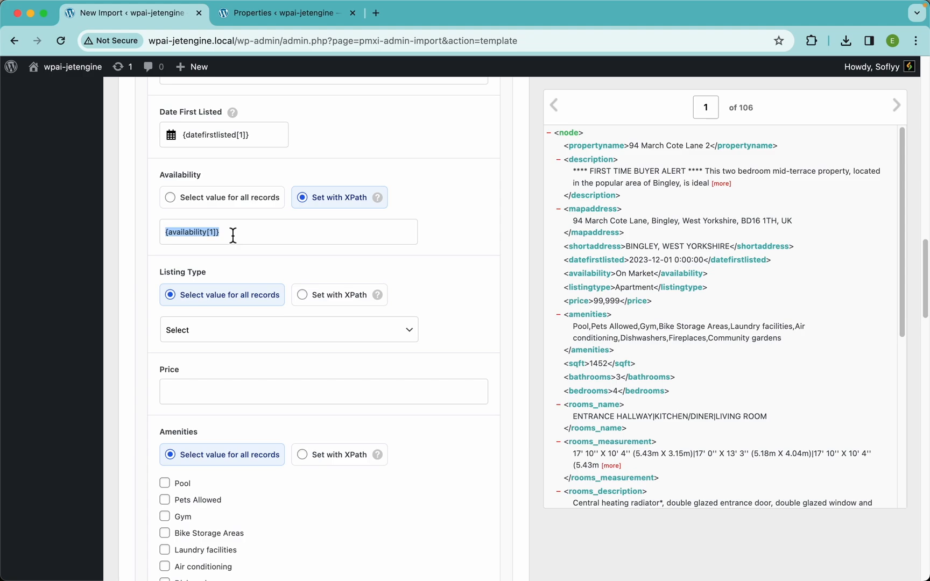
Step: Switch Listing Type to Set with XPath using the listingtype element, and map the price element to Price
scroll(358, 360, down, 1)
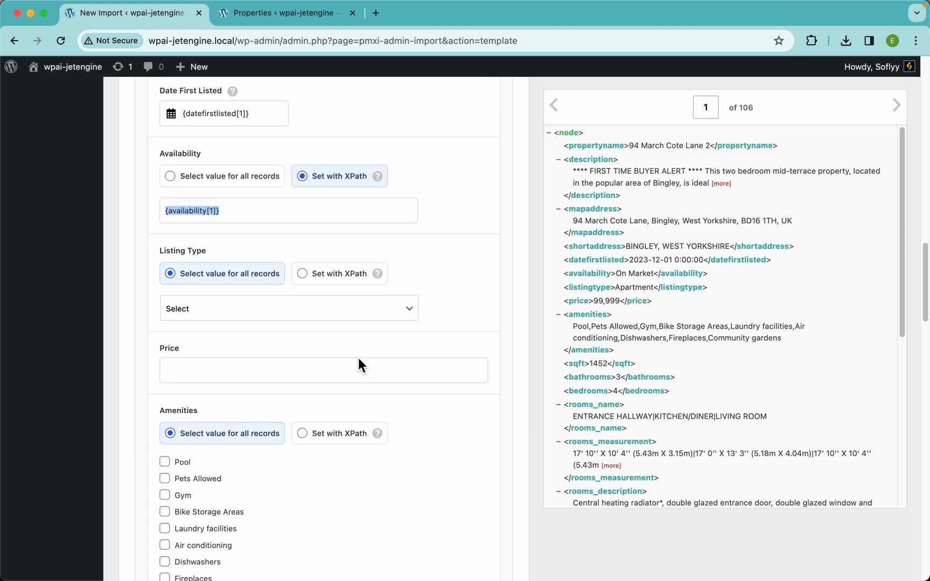
scroll(325, 370, down, 4)
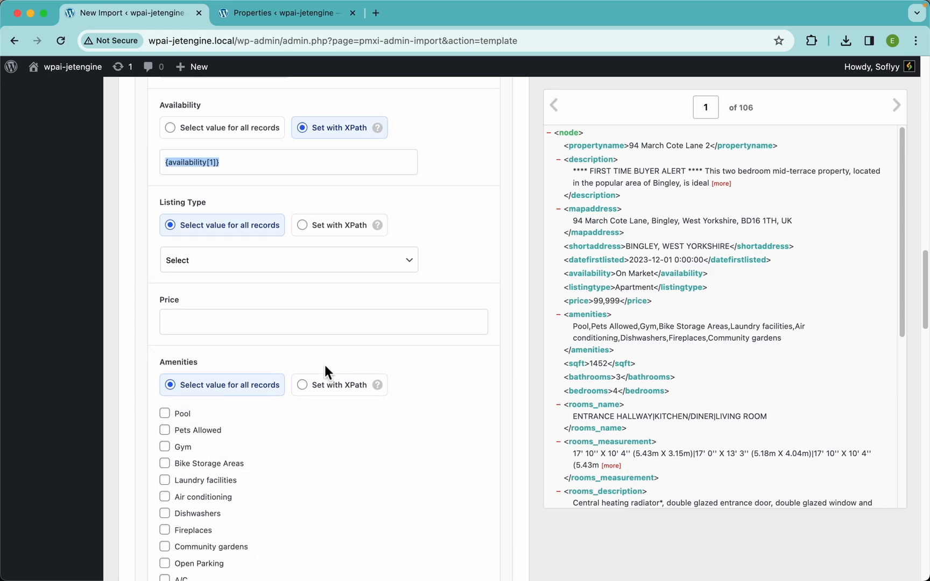
mouse_move(383, 356)
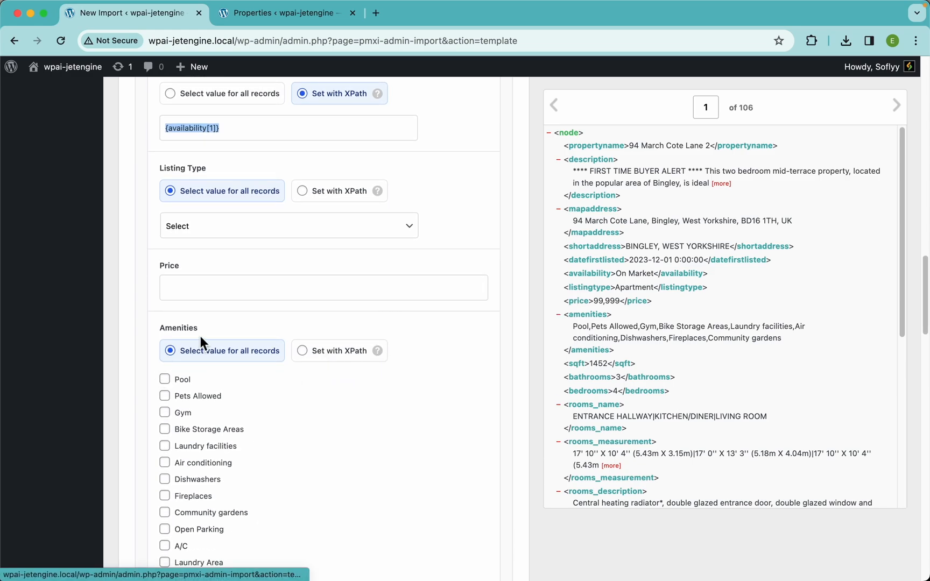
scroll(235, 381, down, 3)
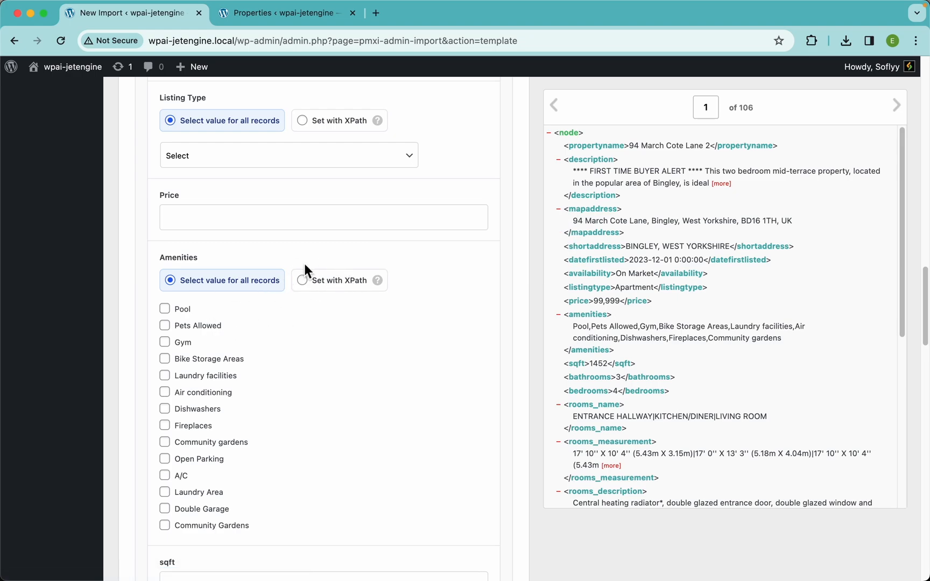
scroll(304, 264, up, 5)
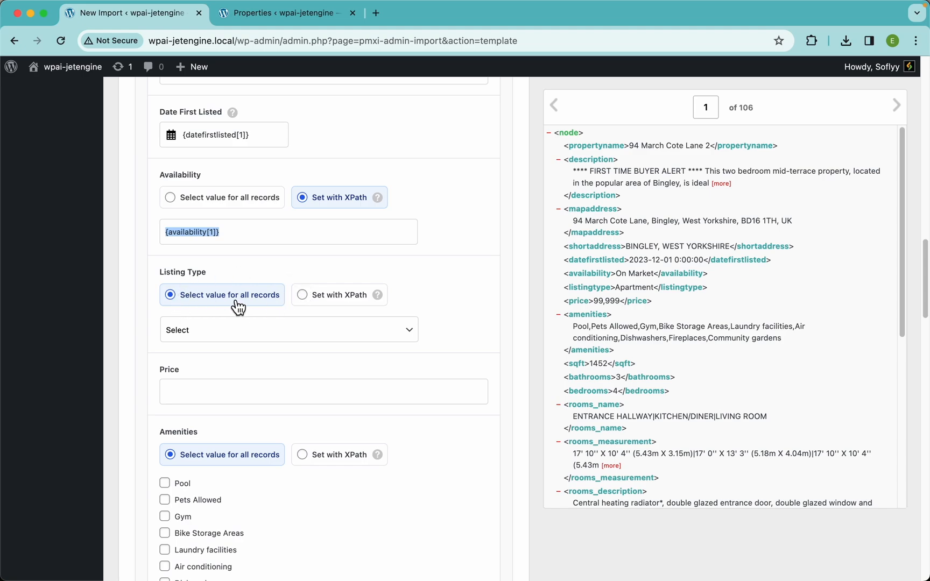
click(235, 335)
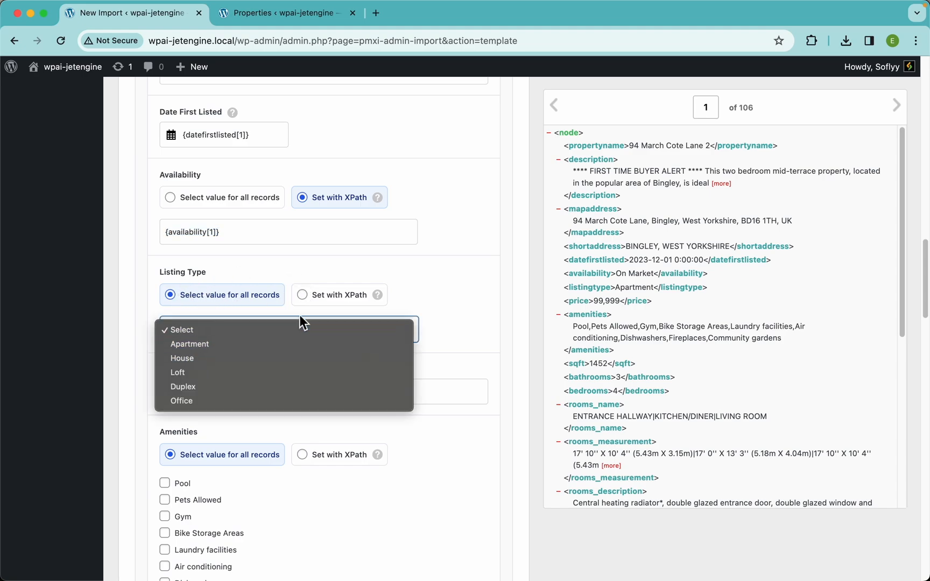
click(358, 295)
click(358, 295)
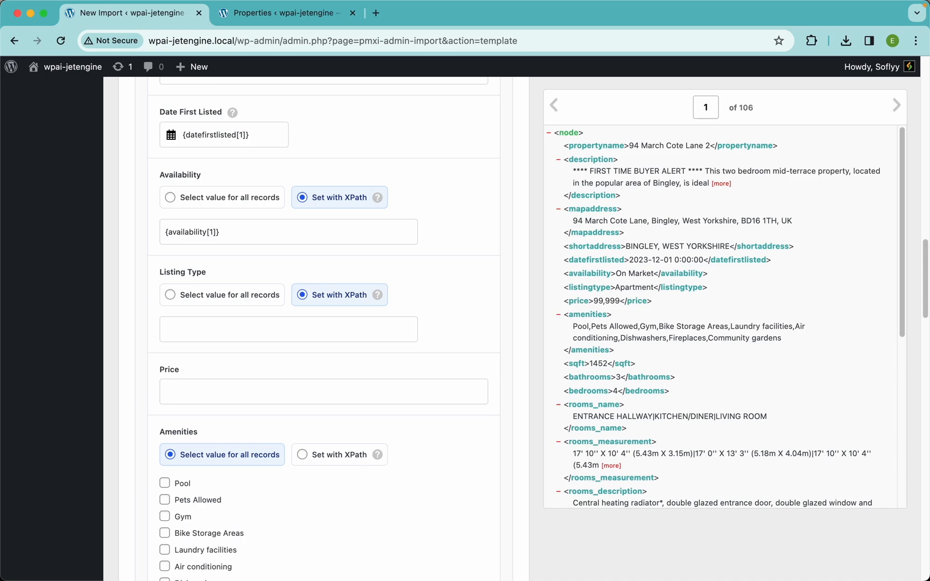
drag(597, 288, 351, 332)
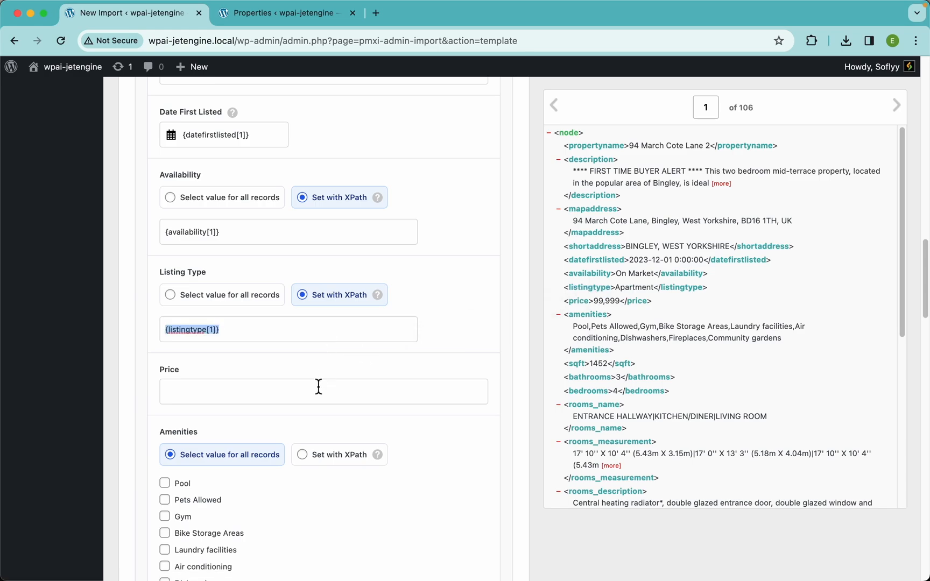
drag(580, 310, 364, 386)
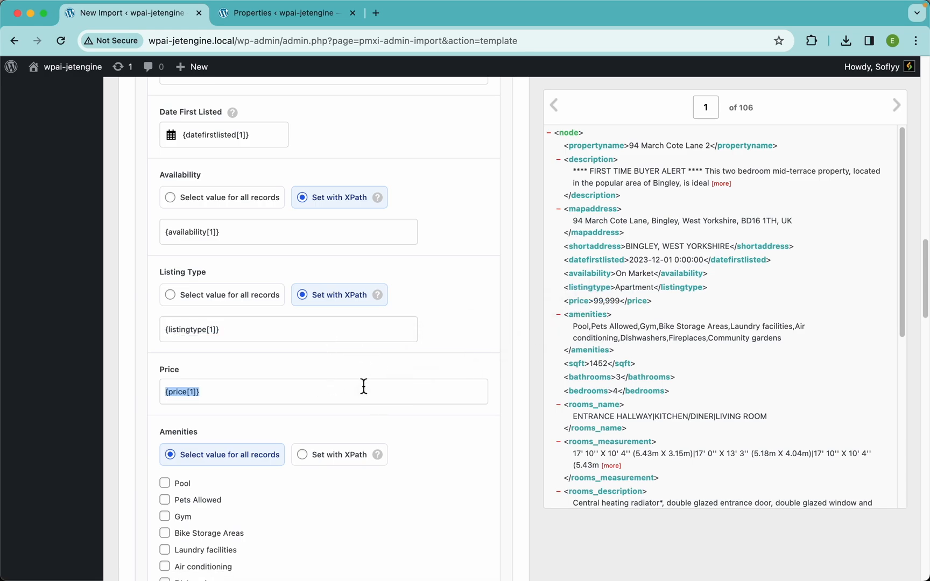
Step: Set Amenities to the fixed values Bike Storage Areas, Dishwashers and Open Parking for all records
scroll(353, 347, down, 5)
scroll(351, 347, down, 3)
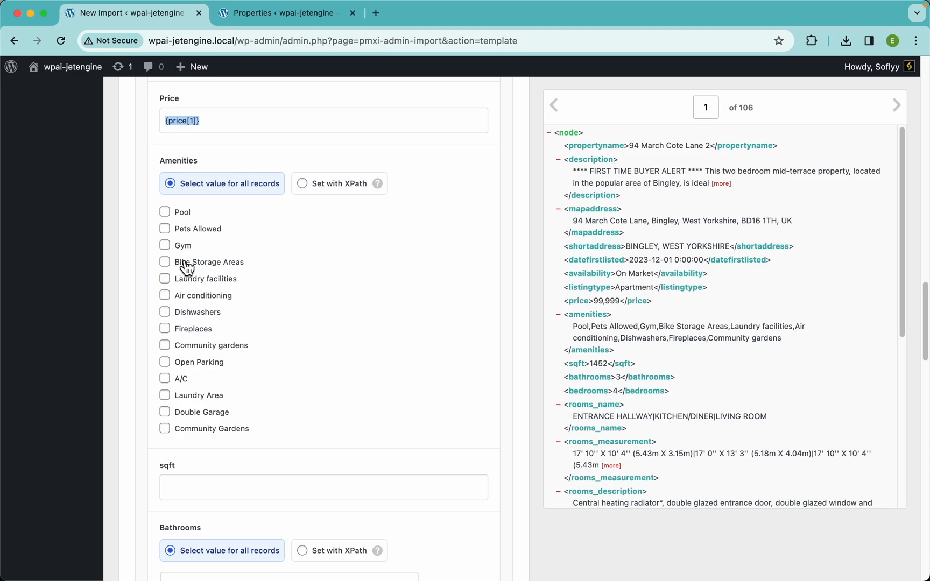
click(187, 263)
click(196, 316)
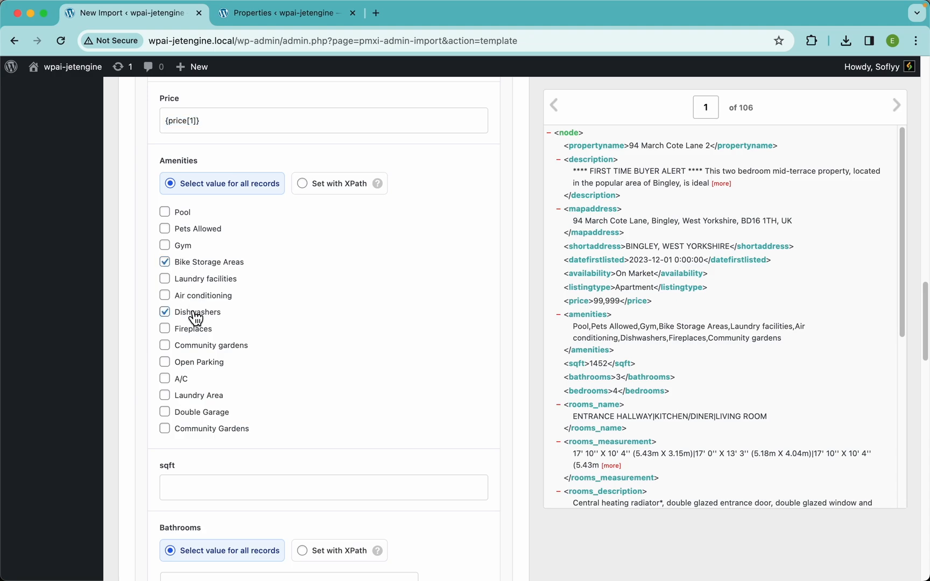
click(189, 362)
click(343, 191)
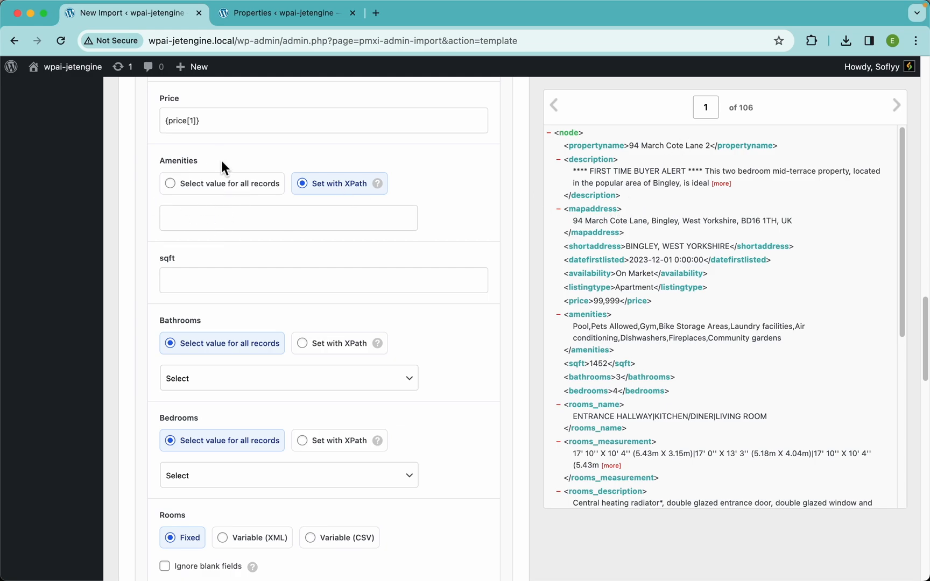
mouse_move(386, 192)
click(241, 185)
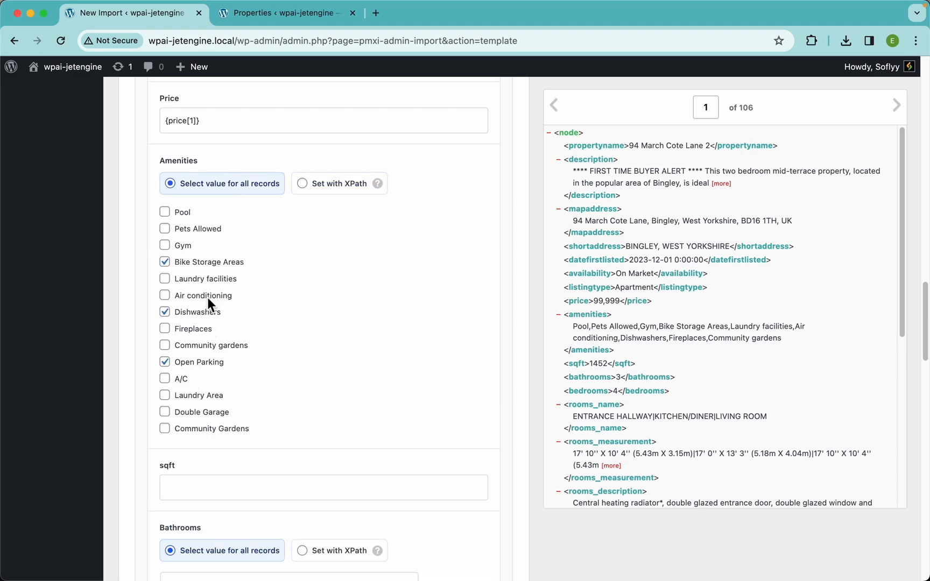
Step: Switch Amenities to Set with XPath using the amenities element, and map the sqft element to the sqft field
click(327, 190)
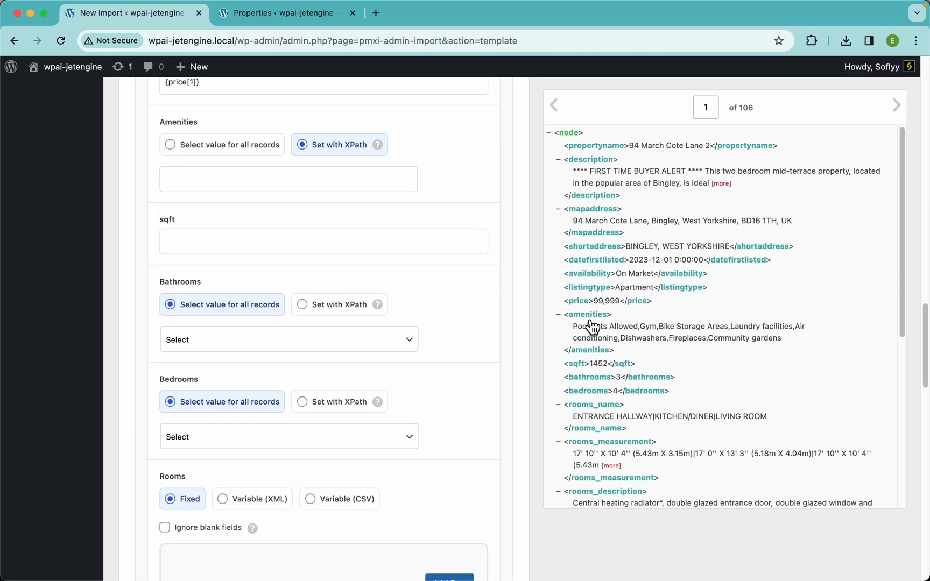
drag(595, 326, 341, 184)
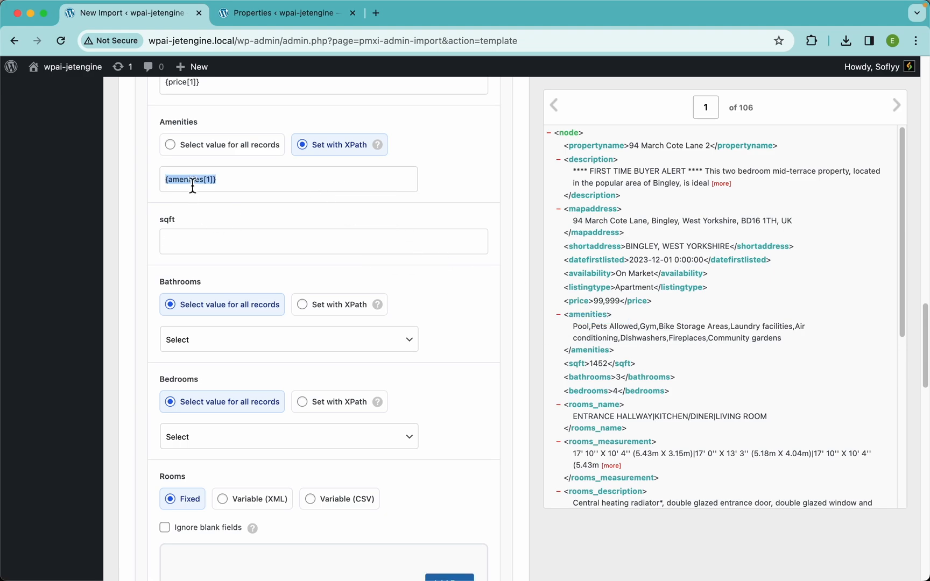
click(439, 176)
drag(586, 369, 397, 246)
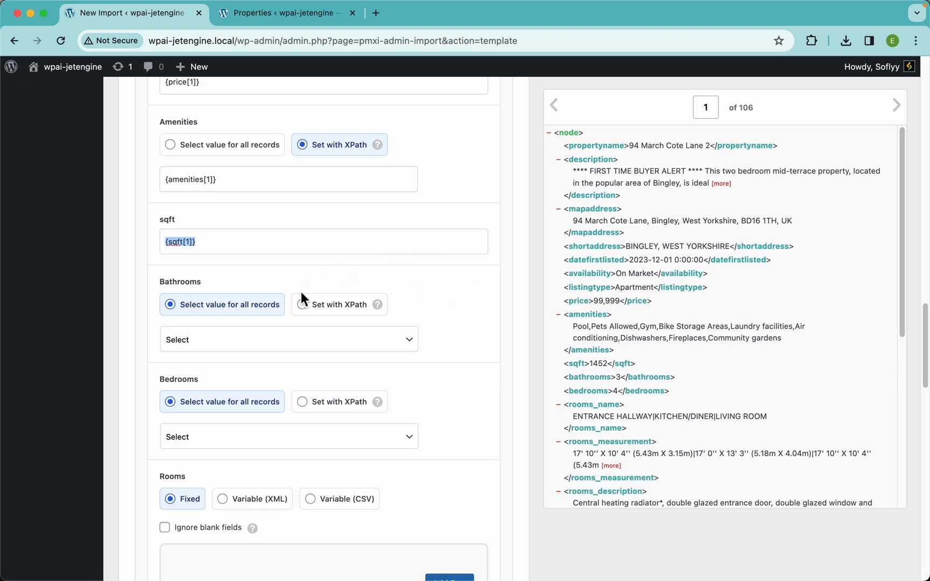
Step: Switch Bathrooms and Bedrooms to Set with XPath and map the bathrooms and bedrooms elements to them
click(268, 343)
click(340, 311)
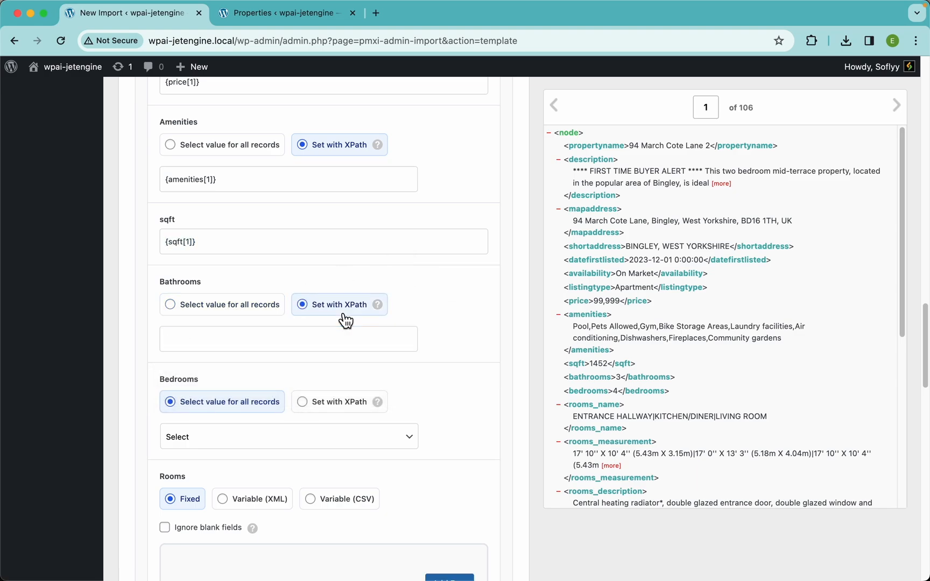
scroll(340, 311, down, 3)
scroll(635, 392, down, 2)
scroll(629, 399, down, 1)
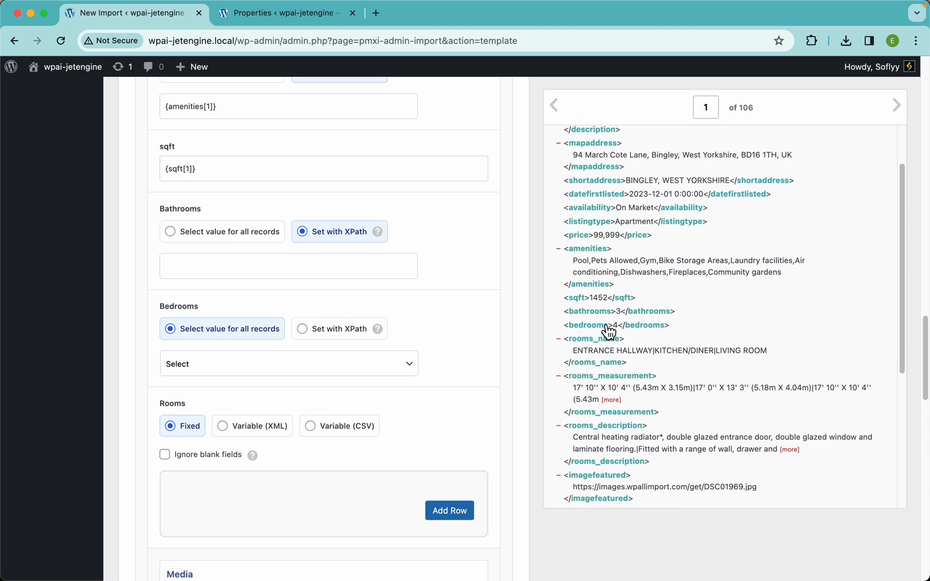
drag(597, 312, 404, 266)
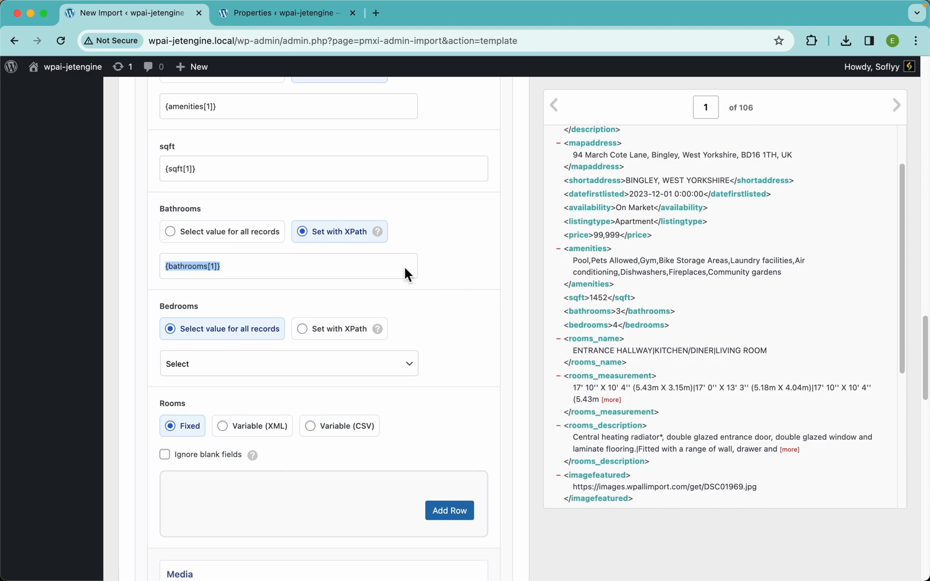
click(340, 334)
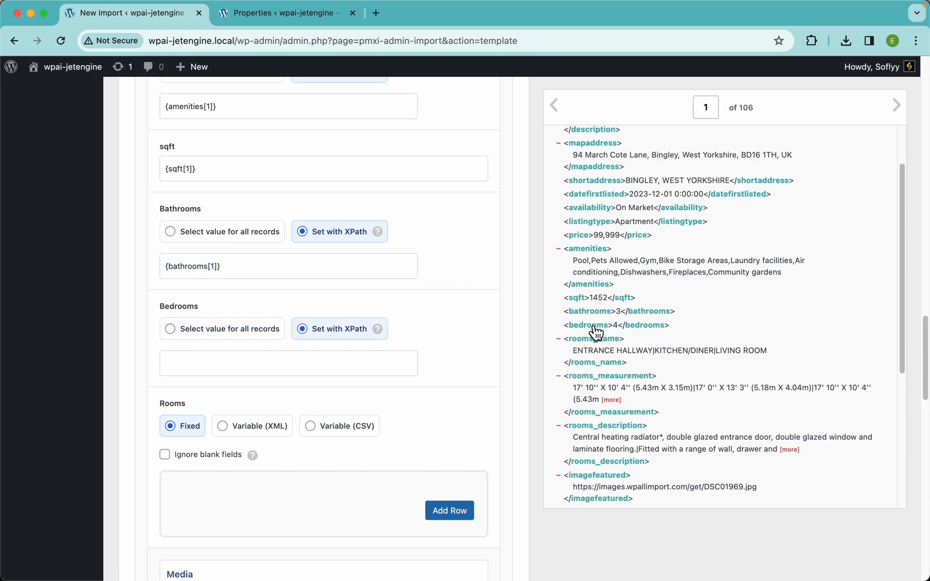
drag(596, 329, 252, 371)
Step: Switch the Rooms repeater mode to Variable (CSV)
scroll(361, 360, down, 5)
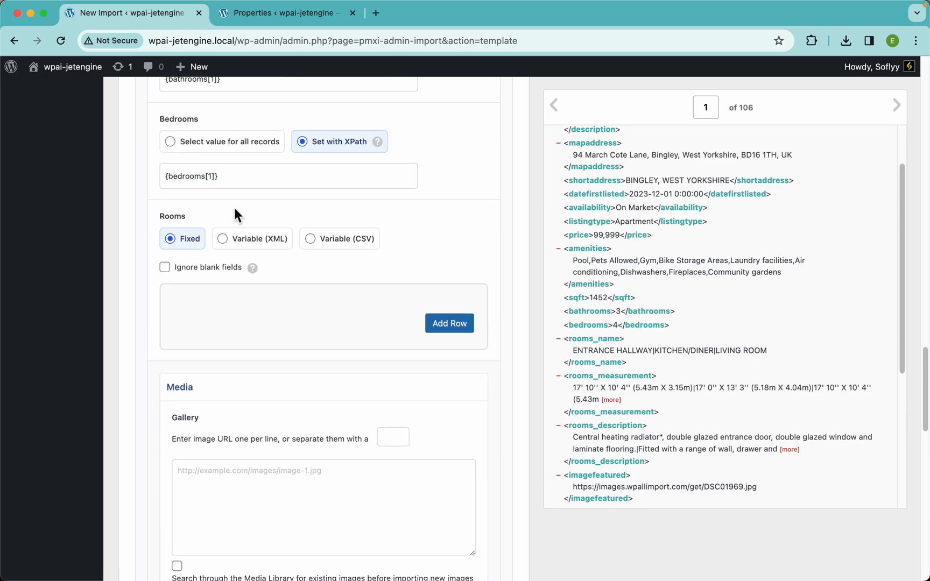
click(372, 243)
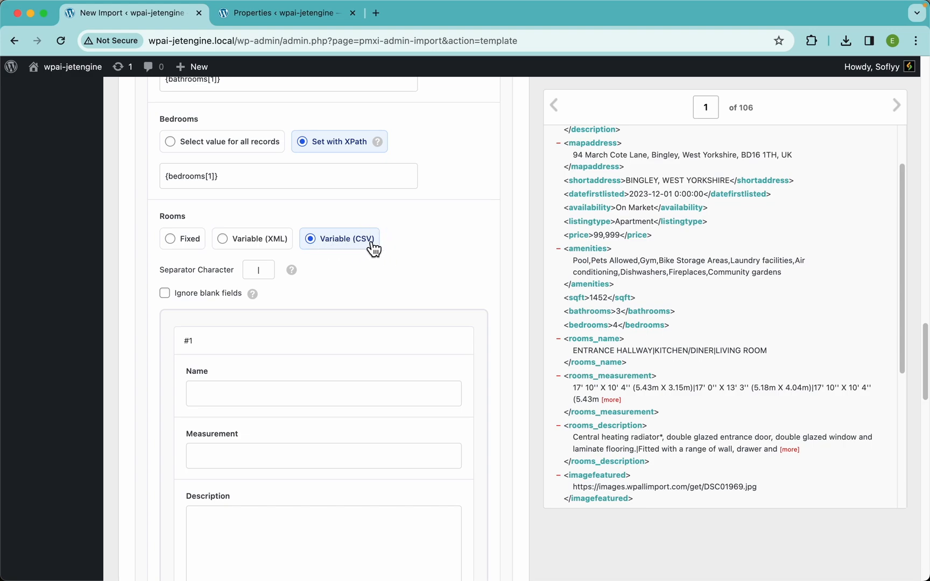
Step: Examine how the room names, measurements and descriptions are separated in records 1 and 2, and return to record 1
scroll(701, 371, down, 3)
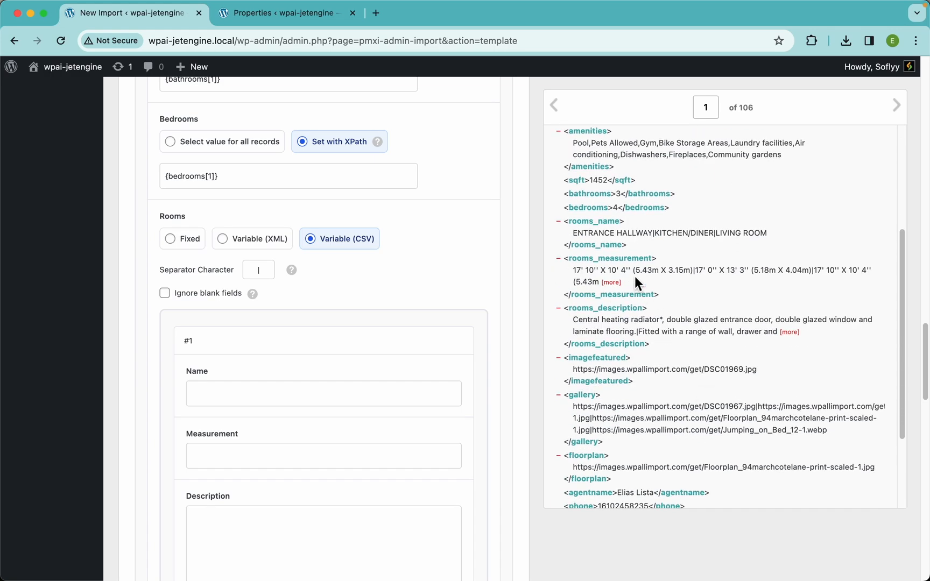
scroll(635, 277, up, 5)
scroll(634, 276, left, 2)
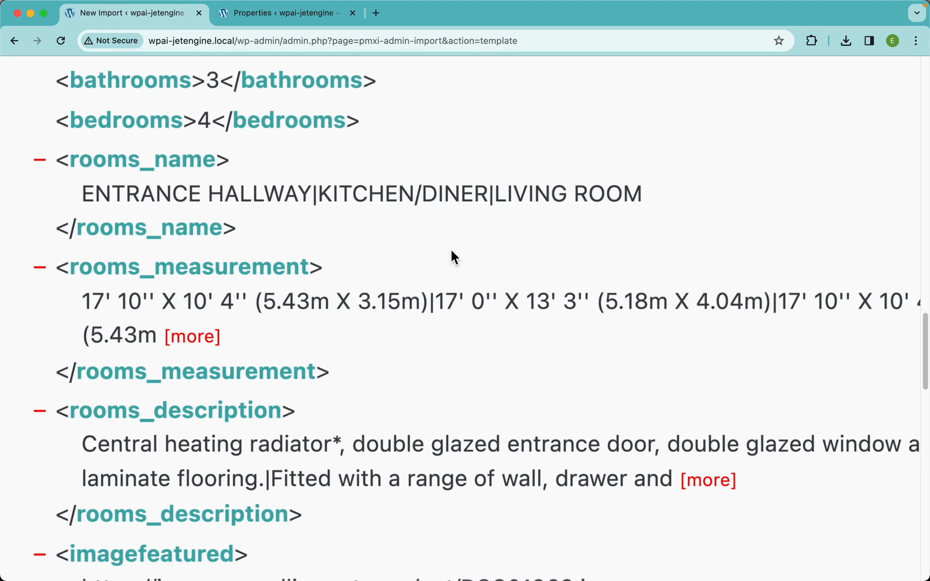
double_click(316, 196)
click(303, 204)
drag(311, 195, 84, 199)
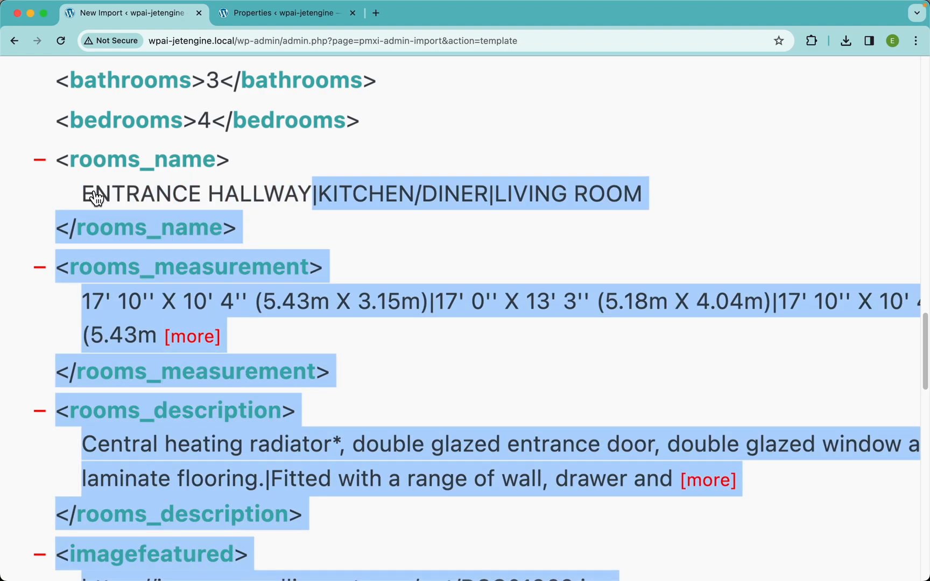
click(286, 188)
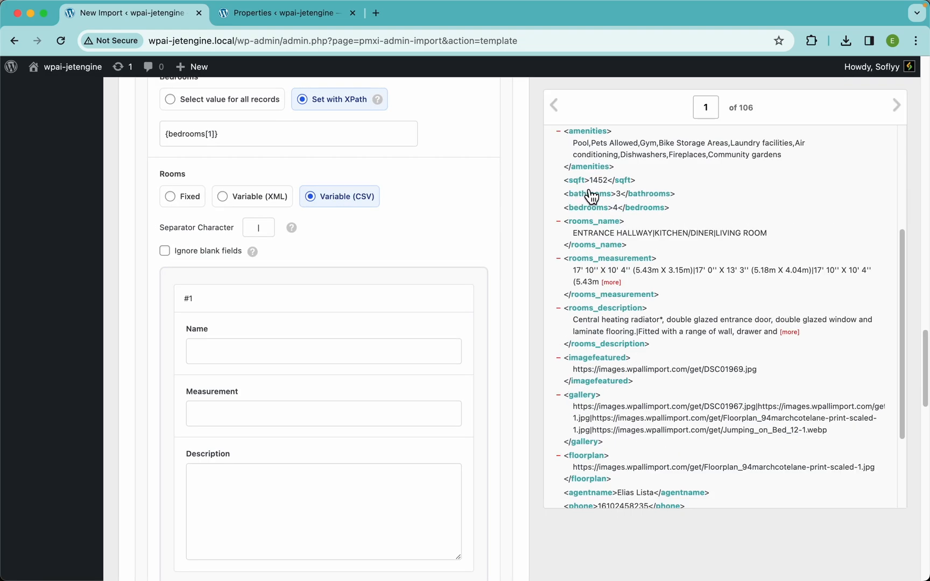
scroll(592, 198, up, 2)
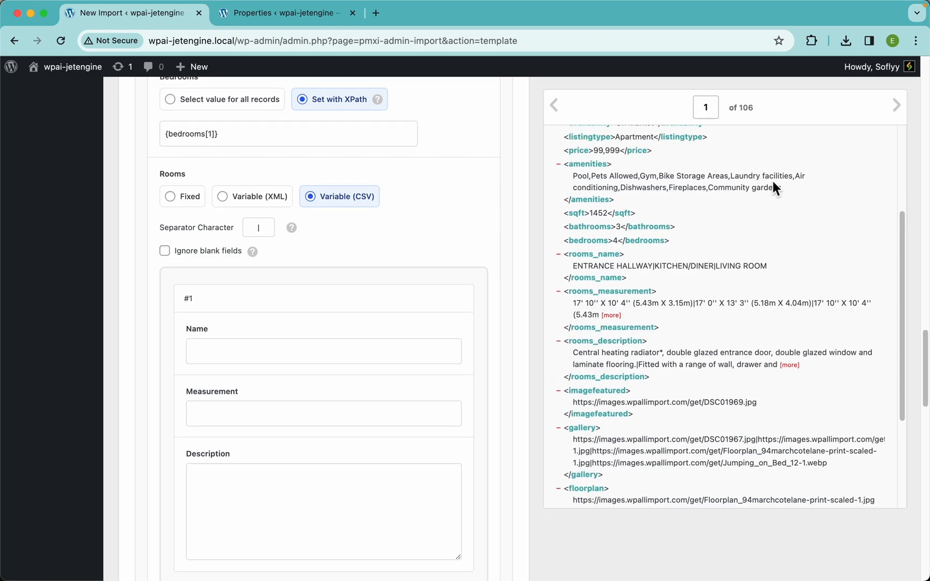
click(898, 121)
scroll(729, 263, down, 3)
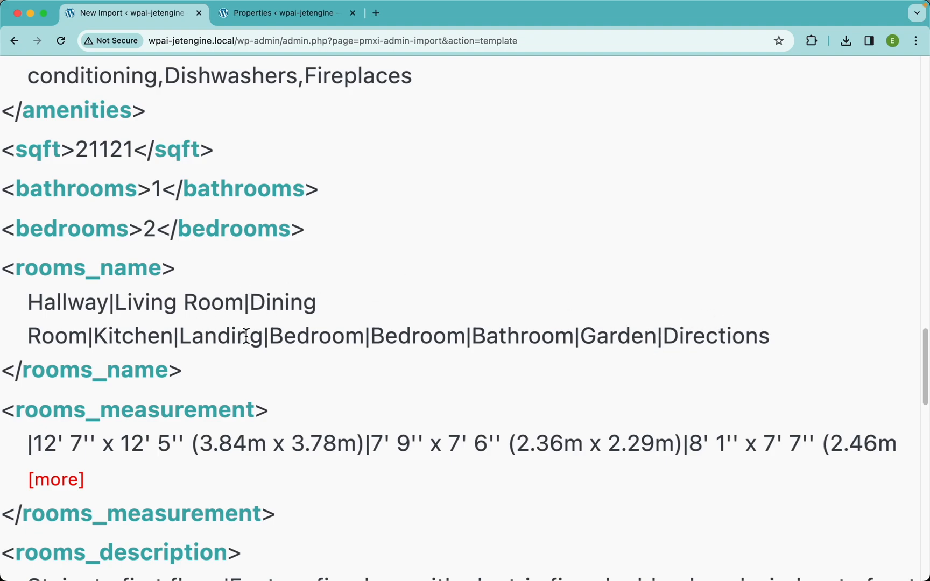
scroll(218, 302, down, 5)
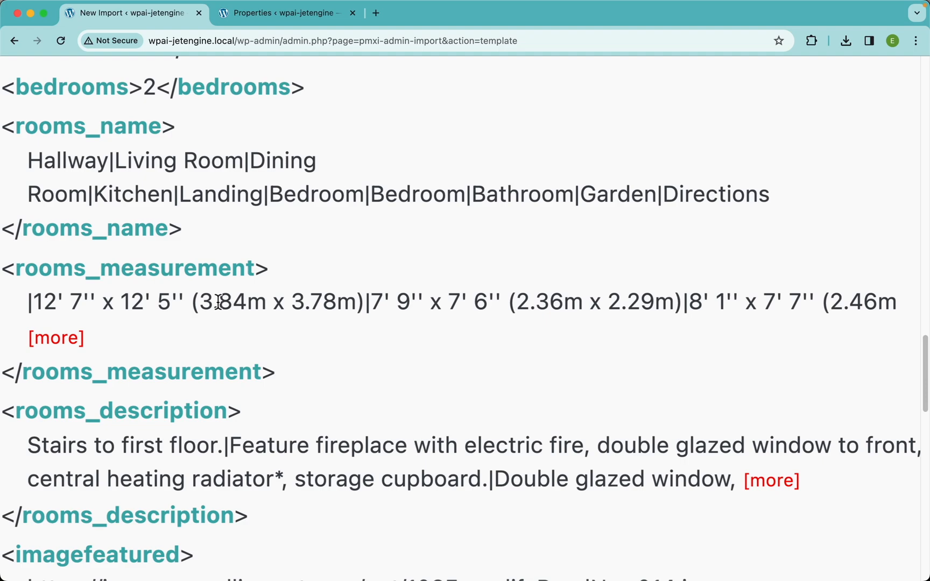
scroll(218, 302, down, 5)
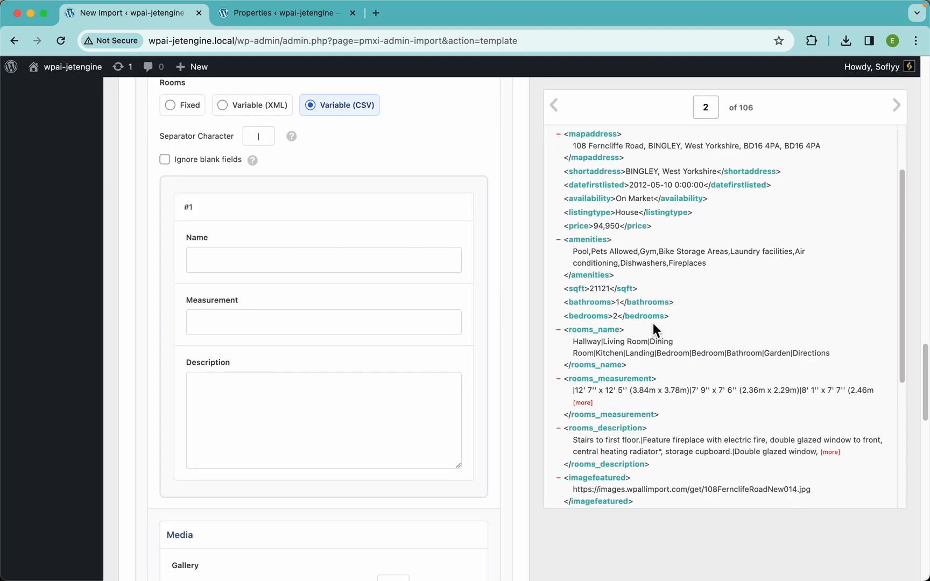
click(560, 113)
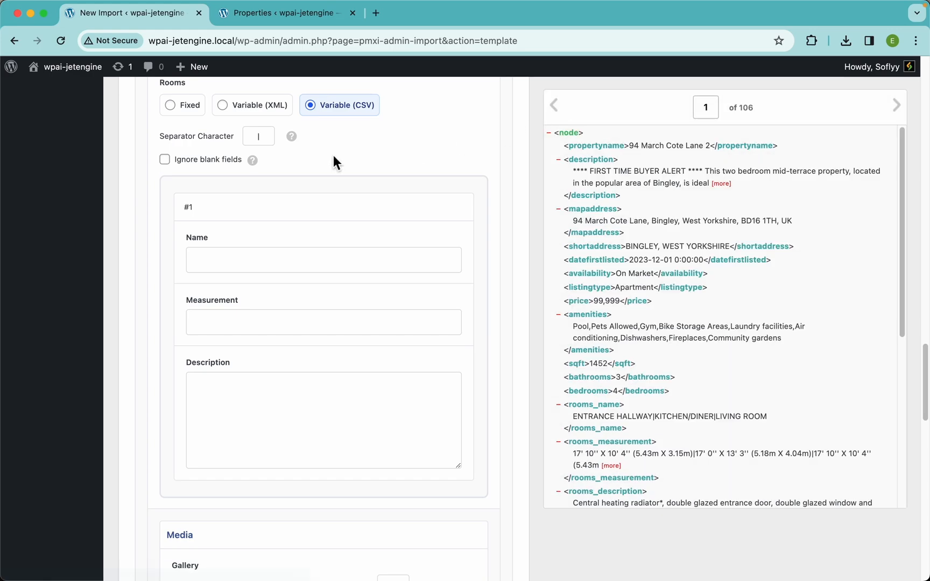
Step: Switch the Rooms repeater to Fixed and add three more rows, for four in total
click(186, 110)
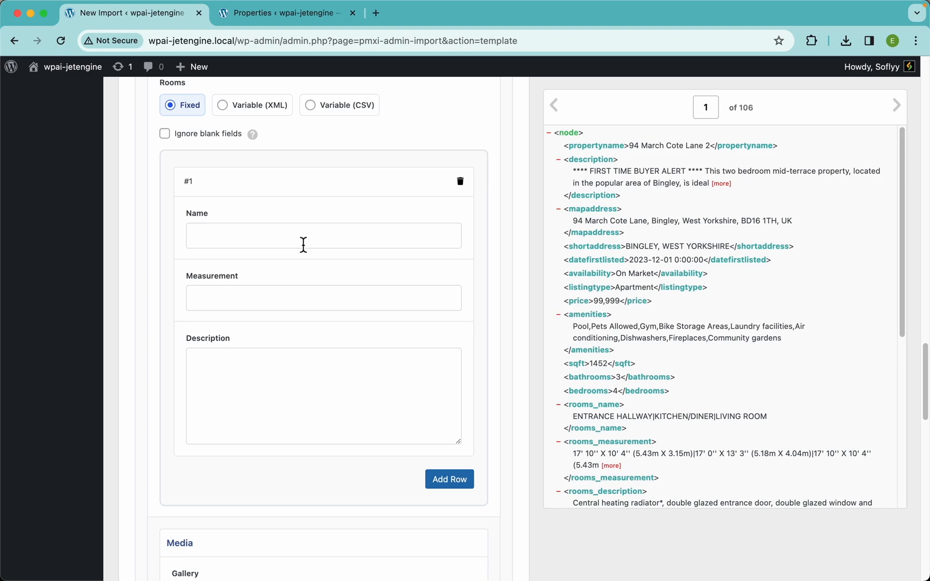
scroll(409, 317, down, 3)
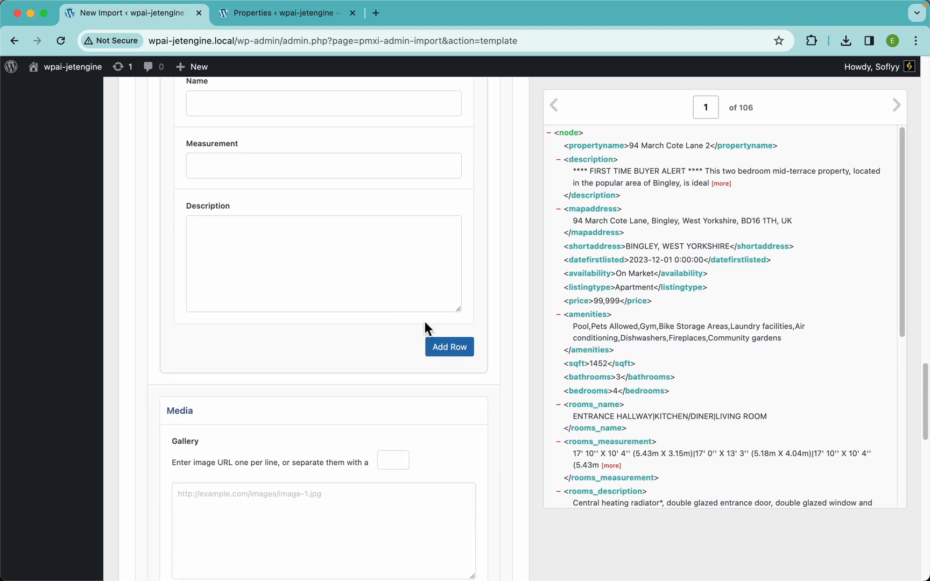
click(449, 347)
scroll(409, 336, down, 7)
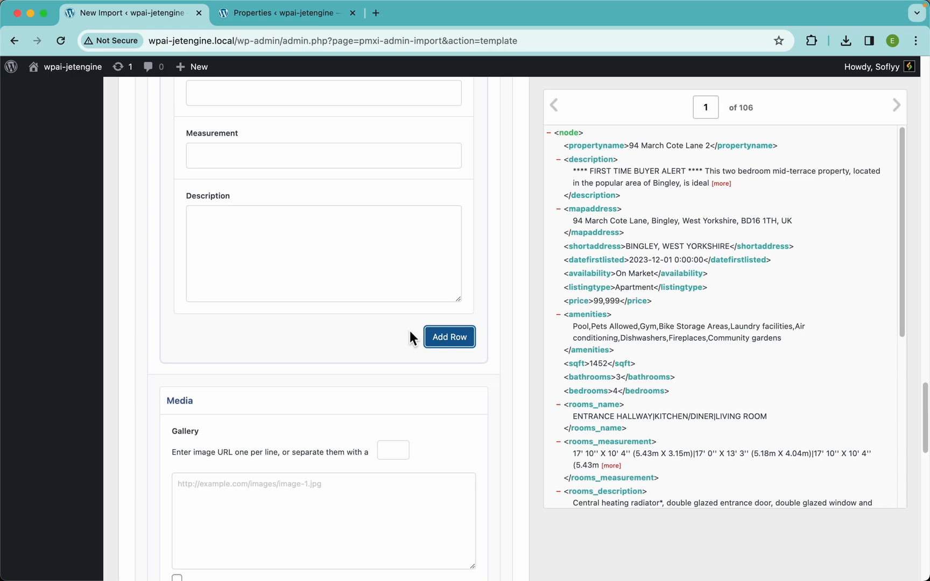
click(449, 334)
scroll(454, 342, down, 4)
scroll(454, 342, down, 3)
click(449, 349)
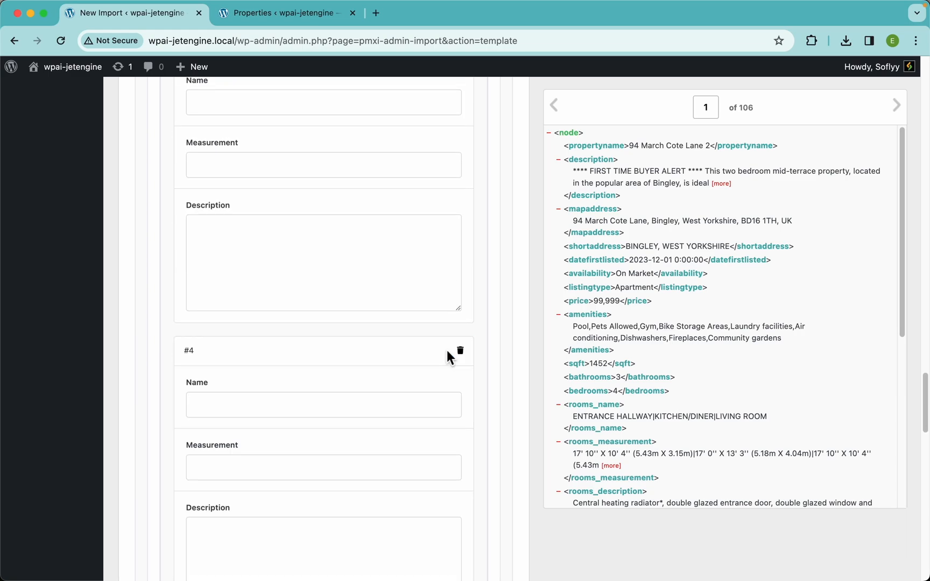
scroll(285, 331, down, 3)
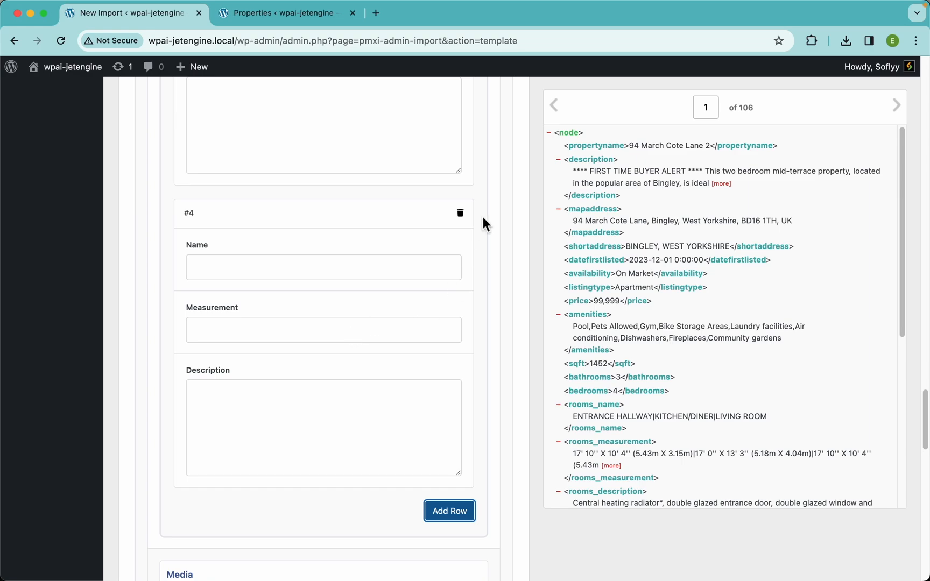
Step: Delete all four fixed rows from the Rooms repeater
click(456, 218)
click(461, 214)
scroll(461, 226, up, 7)
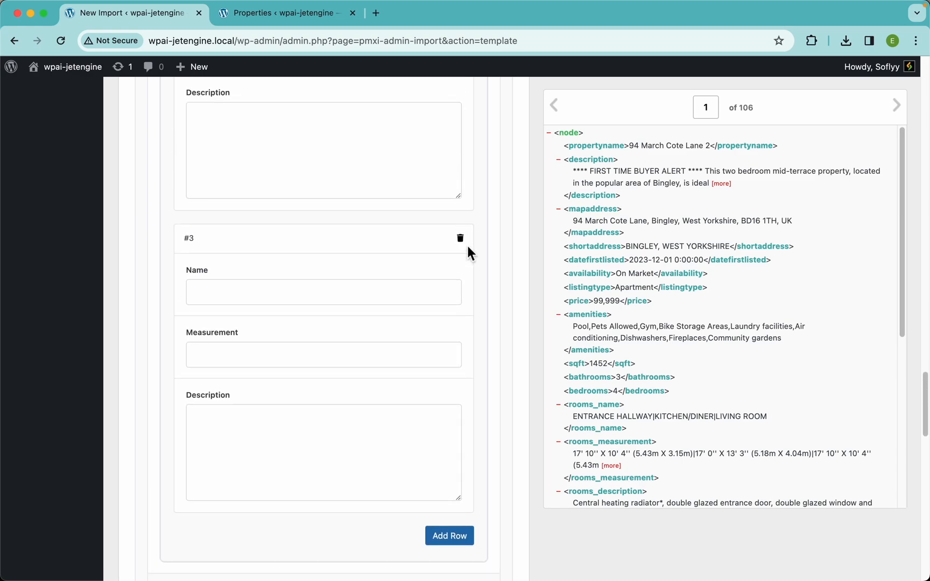
click(461, 240)
scroll(465, 242, up, 4)
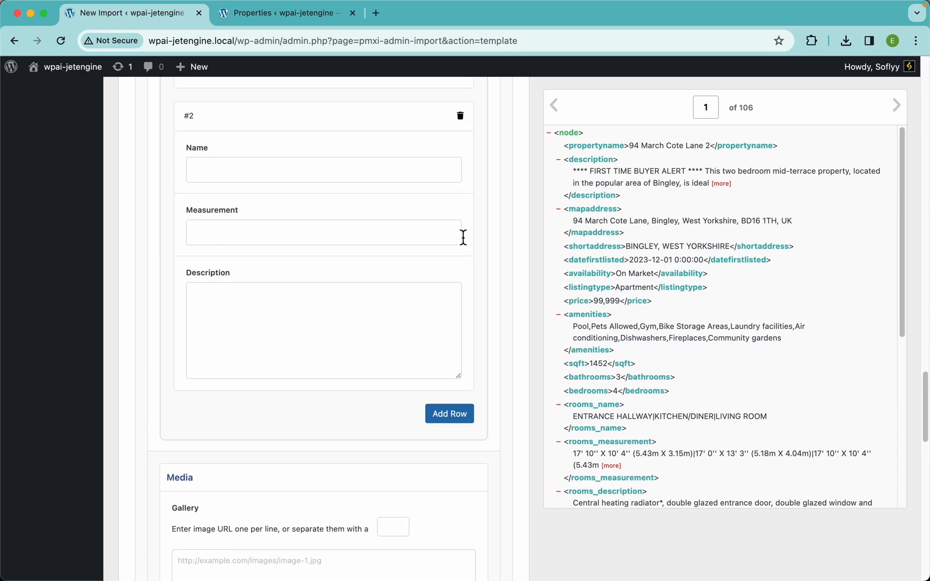
click(460, 116)
scroll(457, 161, up, 3)
scroll(455, 183, up, 2)
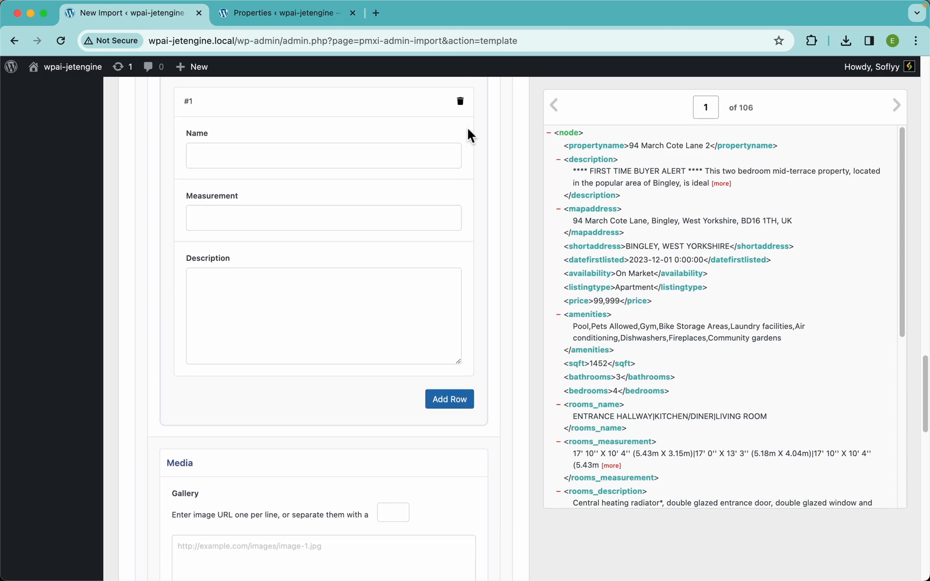
click(461, 106)
scroll(385, 194, up, 3)
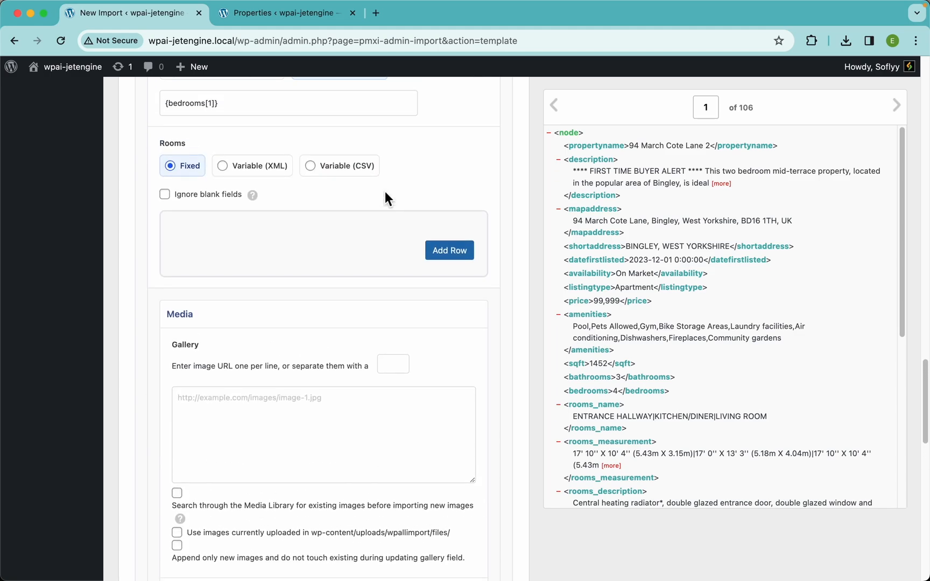
Step: Set Rooms to Variable (CSV), mapping the rooms_name element to Name and rooms_measurement to Measurement
click(285, 176)
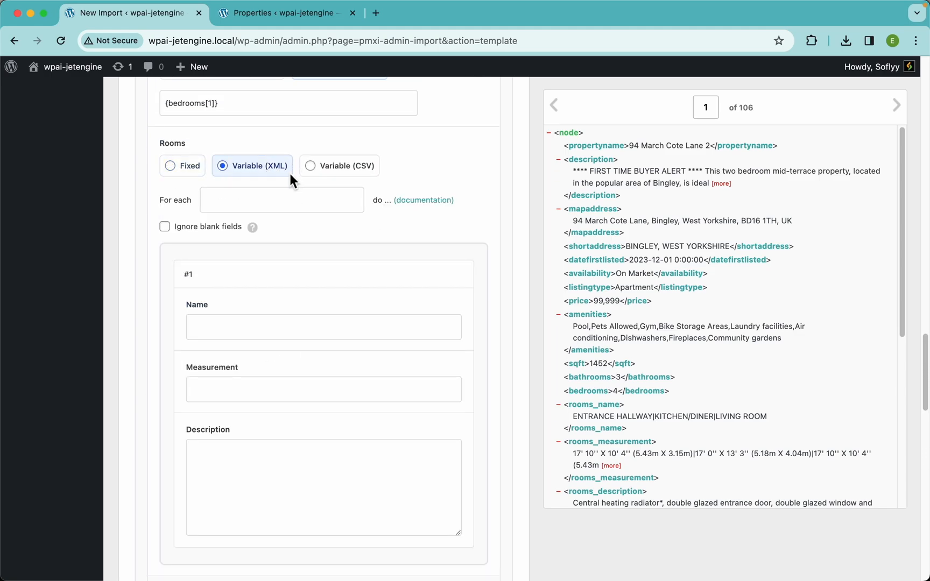
click(362, 171)
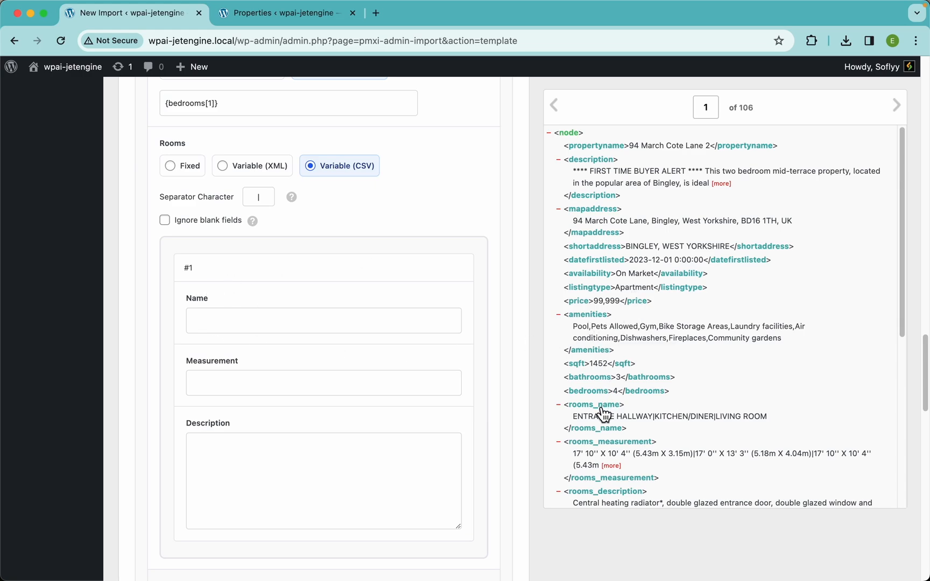
drag(600, 415, 393, 329)
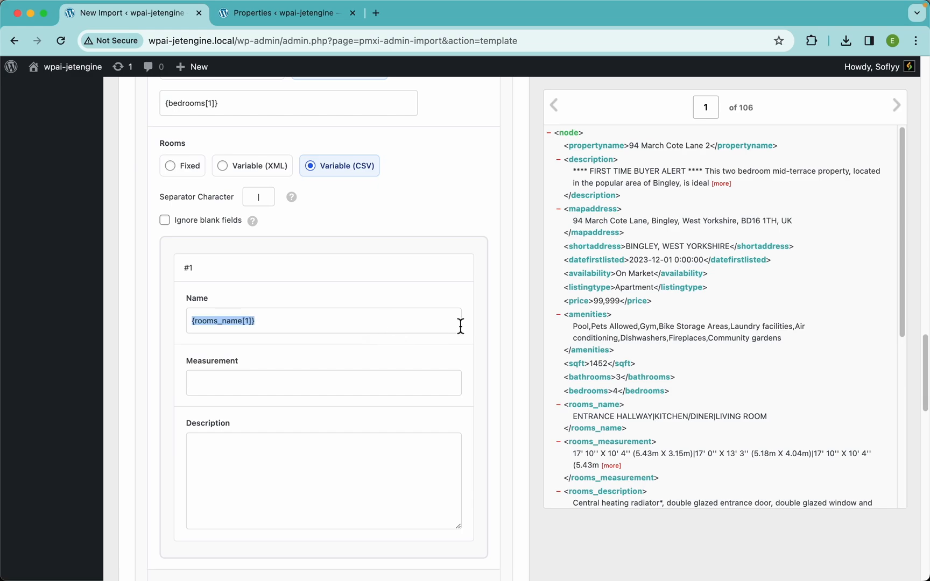
scroll(709, 409, down, 3)
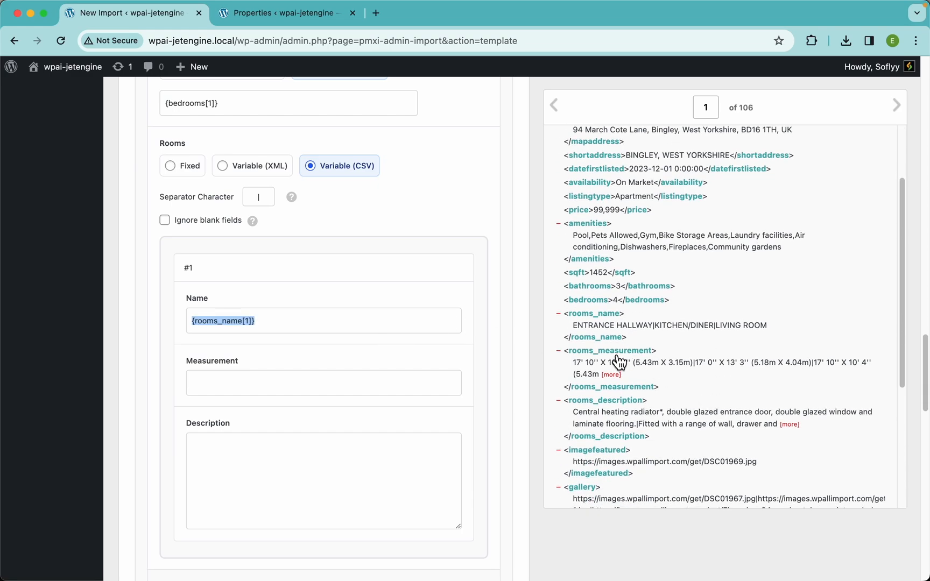
drag(618, 362, 423, 386)
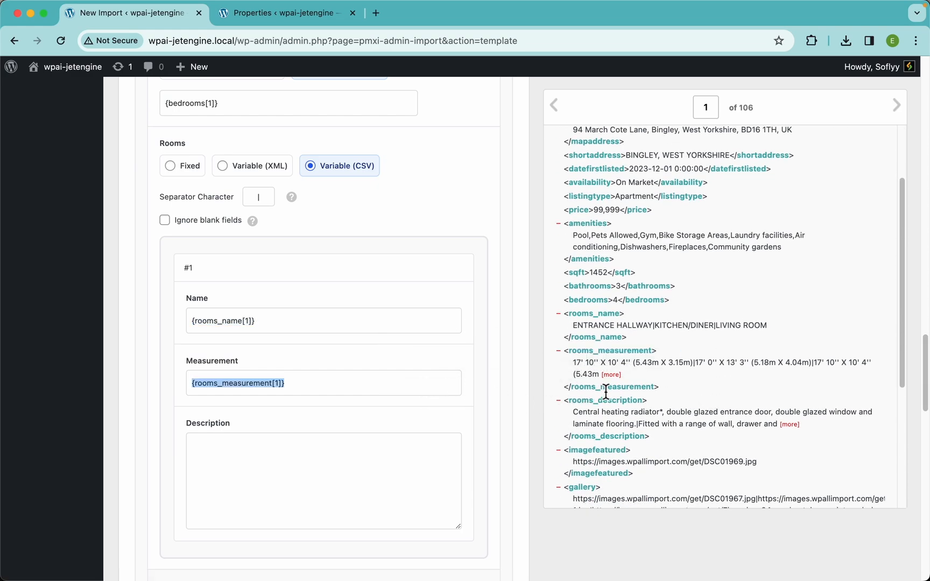
Step: Map the rooms_description element to the Rooms Description field and enable Ignore blank fields for the repeater
drag(612, 413, 352, 468)
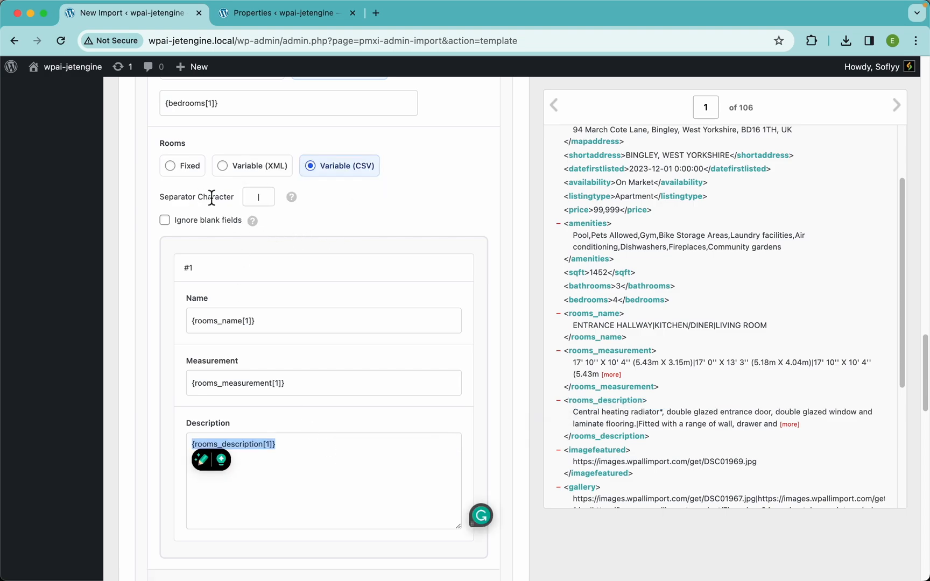
click(271, 198)
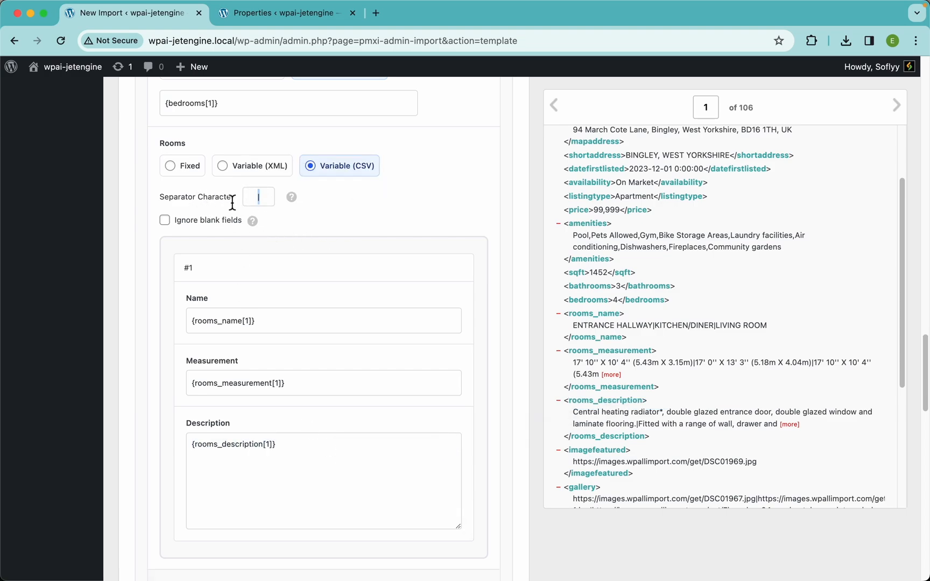
click(286, 213)
click(186, 225)
mouse_move(261, 226)
Step: Map the gallery element to the Media Gallery field and check which character separates its image URLs
scroll(372, 269, down, 10)
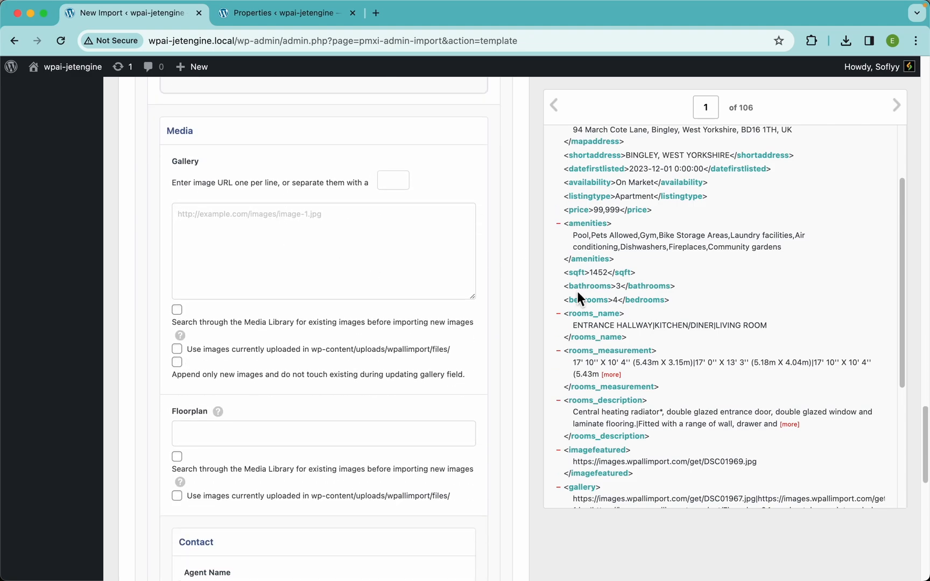
scroll(672, 366, down, 5)
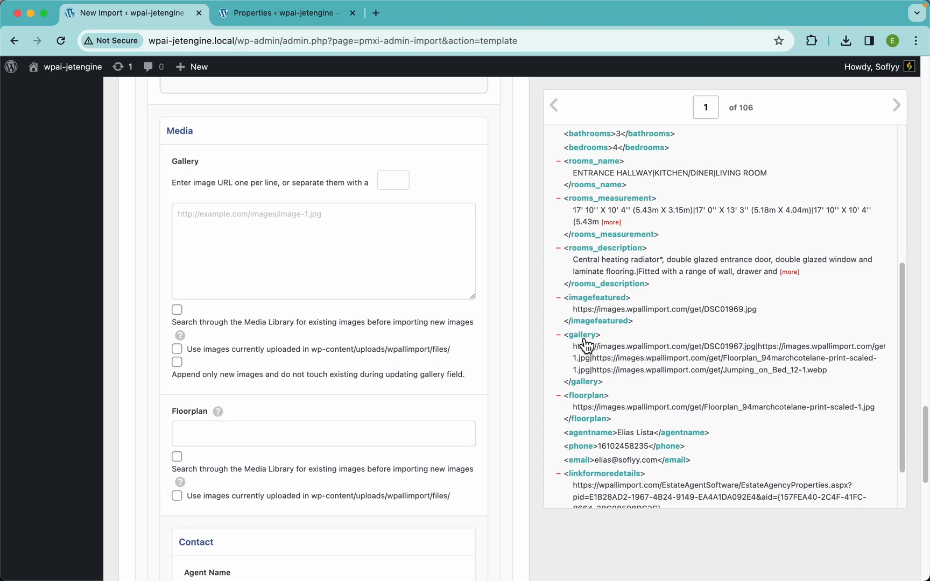
drag(587, 337, 350, 220)
scroll(676, 355, up, 5)
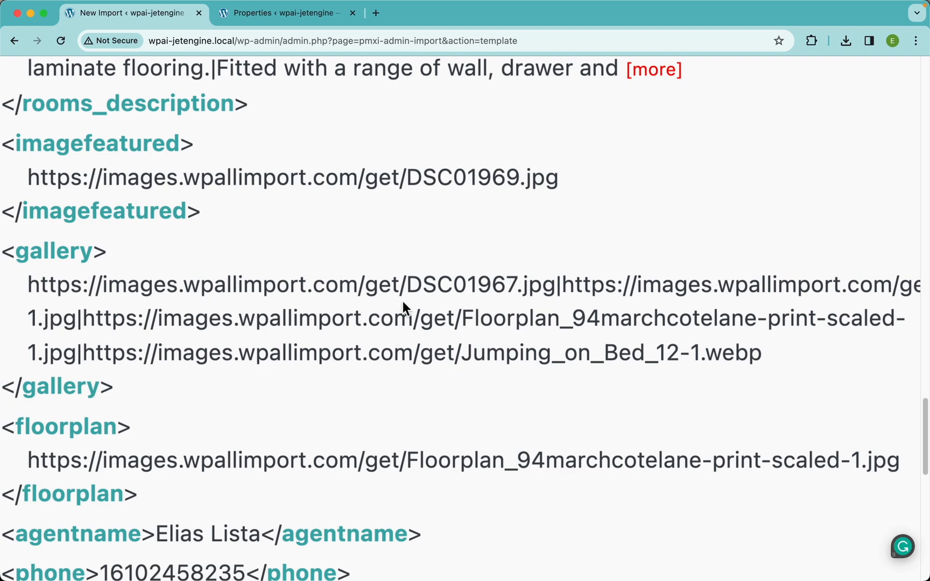
drag(564, 291, 555, 291)
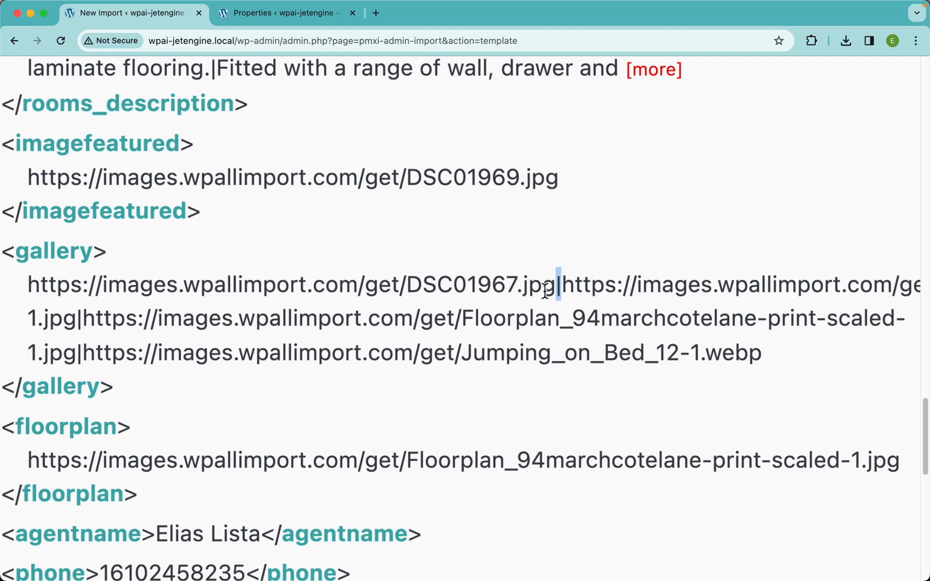
scroll(549, 283, down, 5)
scroll(364, 193, up, 1)
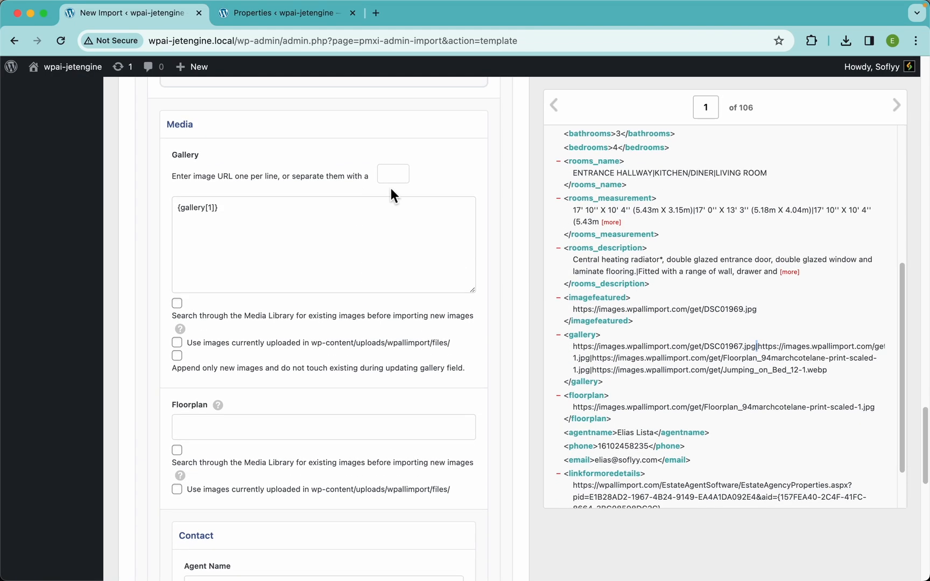
Step: Set the Gallery separator to | and search the Media Library for existing gallery images, matching by URL
click(395, 172)
text(|)
click(184, 314)
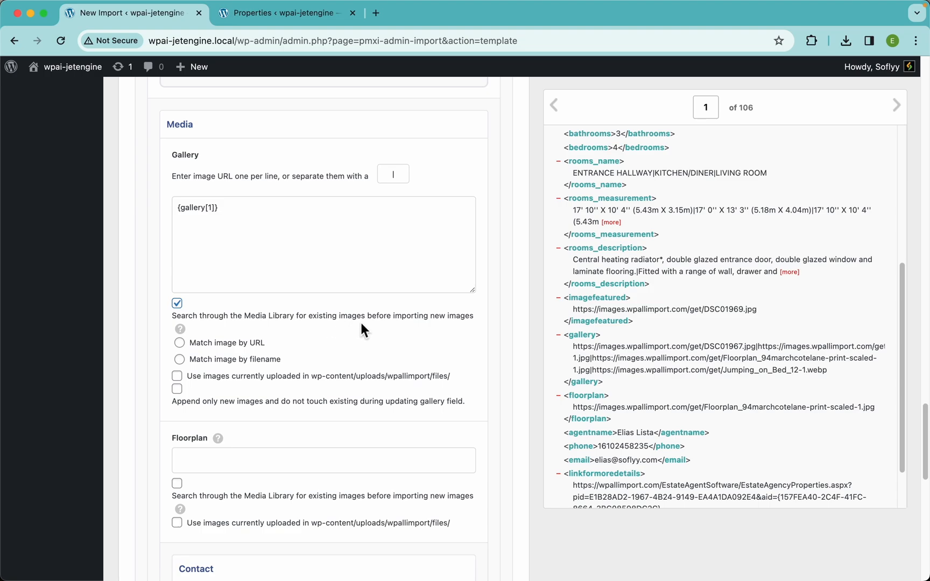
click(209, 347)
Step: Map the floorplan element to Floorplan and search the Media Library for existing images, matching by URL
scroll(351, 269, down, 5)
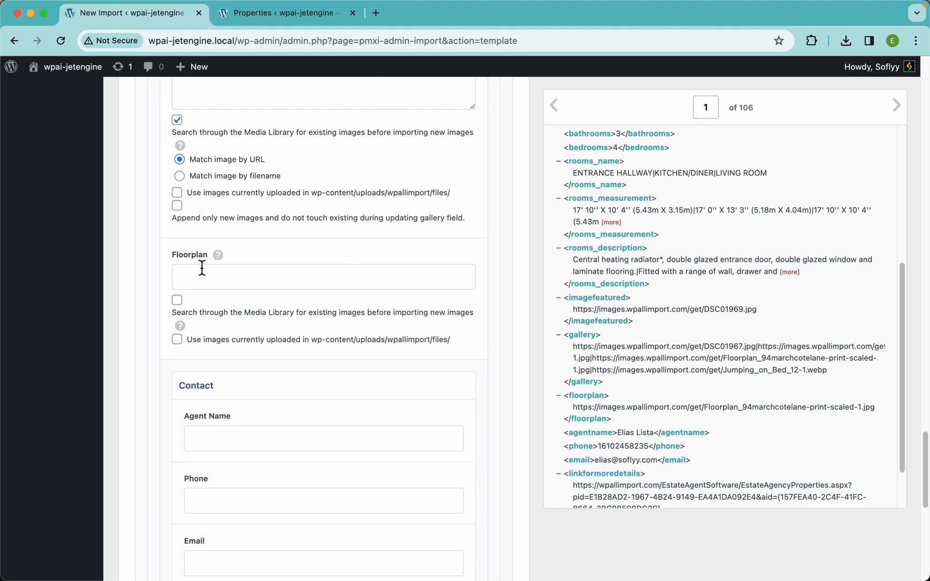
drag(592, 407, 344, 279)
click(225, 341)
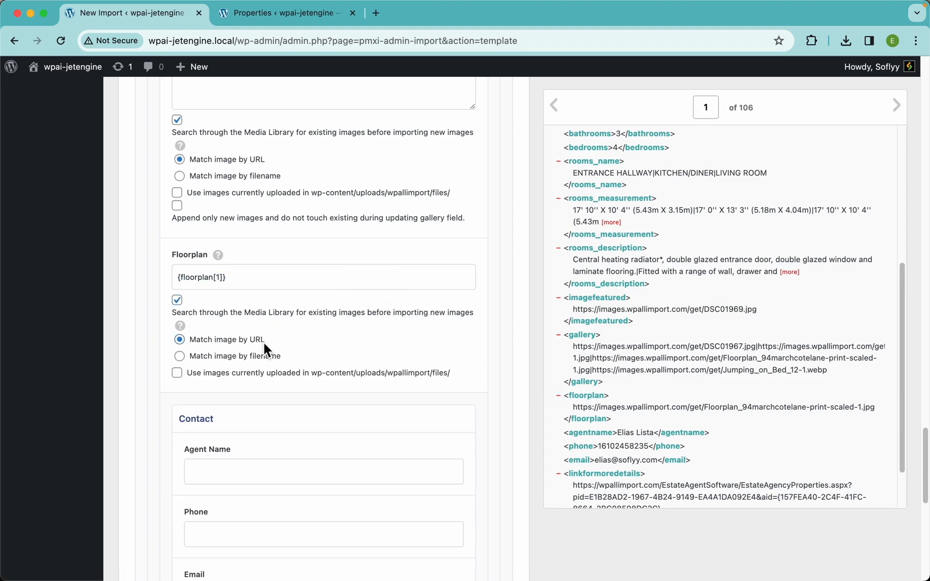
Step: Map agentname, phone, email and linkformoredetails to the Contact fields Agent Name, Phone, Email and Link for more details
scroll(395, 338, down, 5)
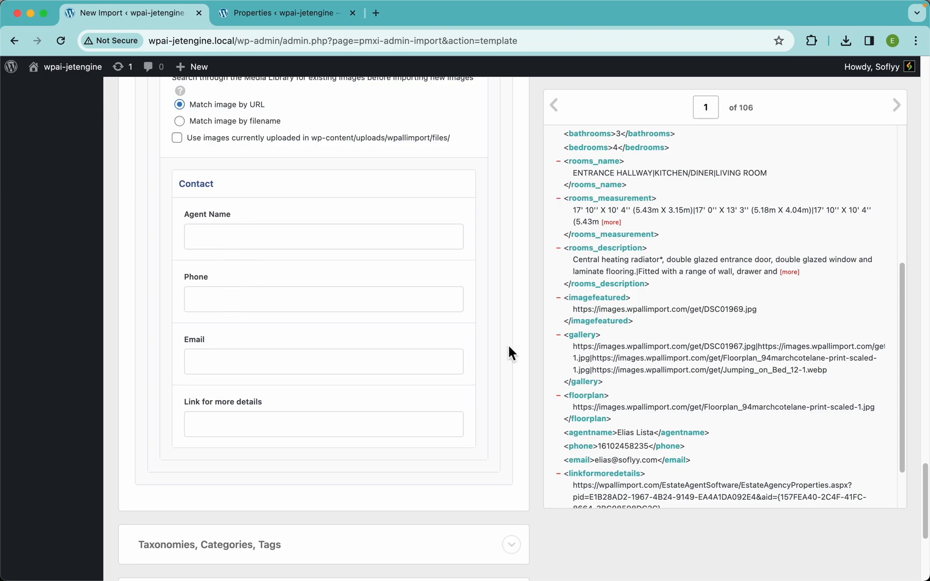
scroll(628, 384, down, 2)
drag(592, 377, 327, 229)
drag(584, 387, 423, 361)
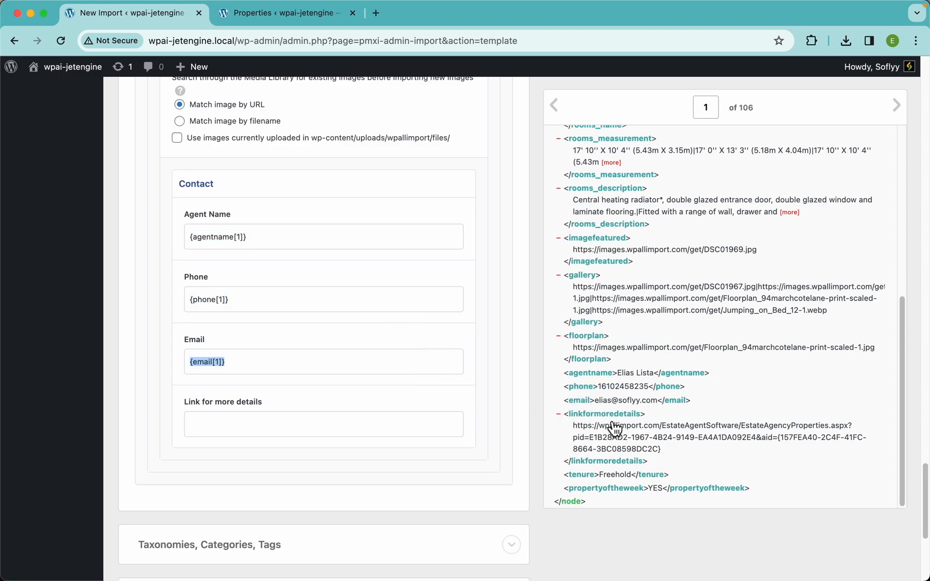
drag(615, 429, 425, 423)
Step: Enable the Tenure and Property of the Week taxonomies, mapping the tenure and propertyoftheweek elements as single terms
scroll(334, 333, up, 10)
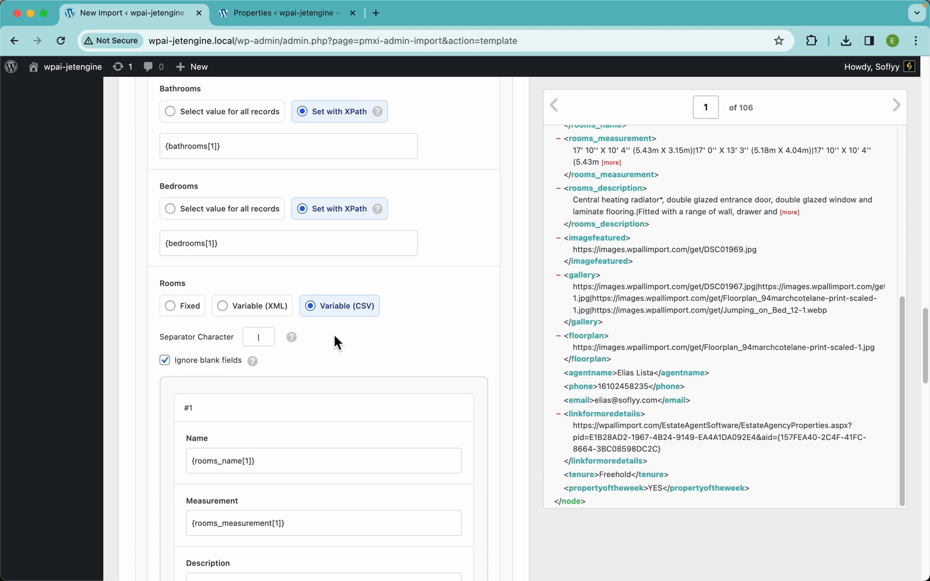
scroll(334, 337, up, 15)
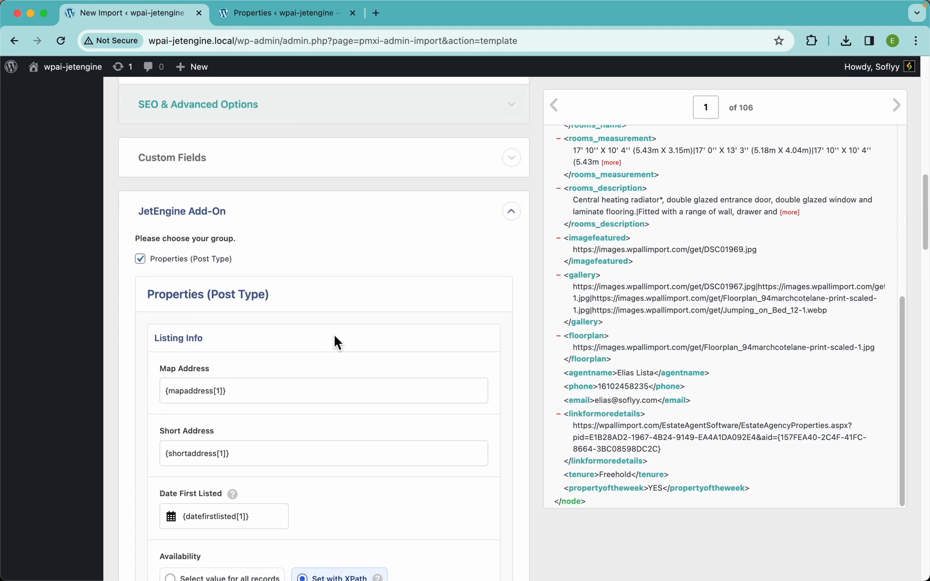
scroll(365, 264, down, 15)
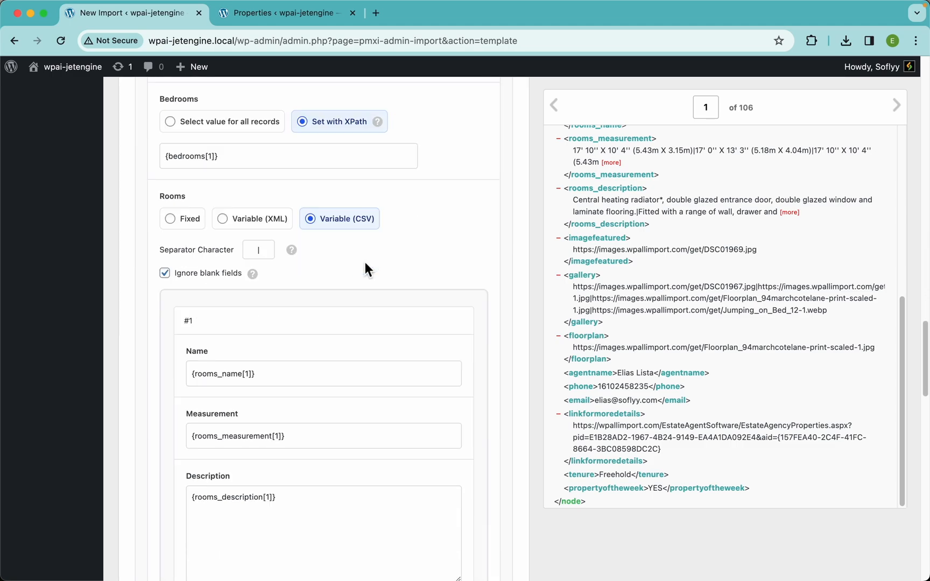
scroll(365, 264, down, 15)
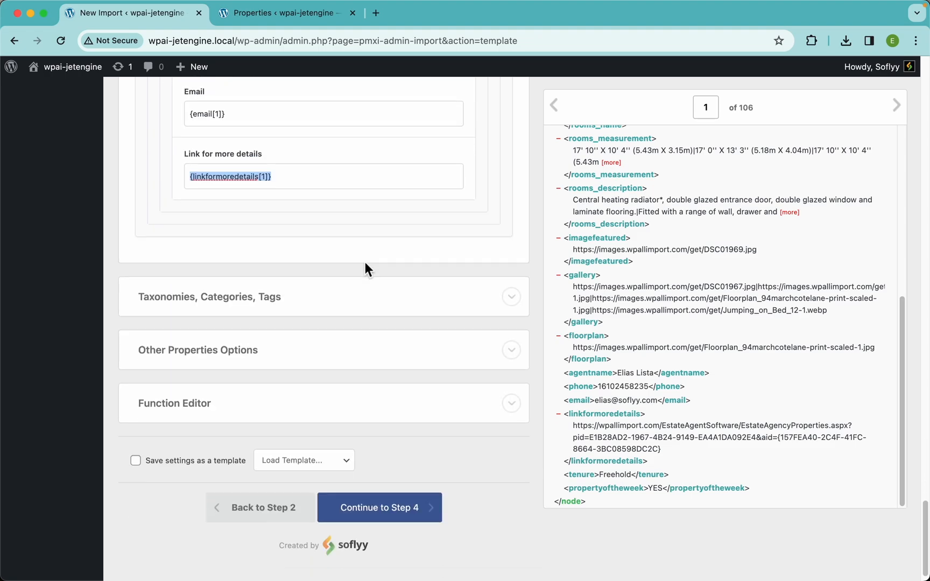
click(254, 292)
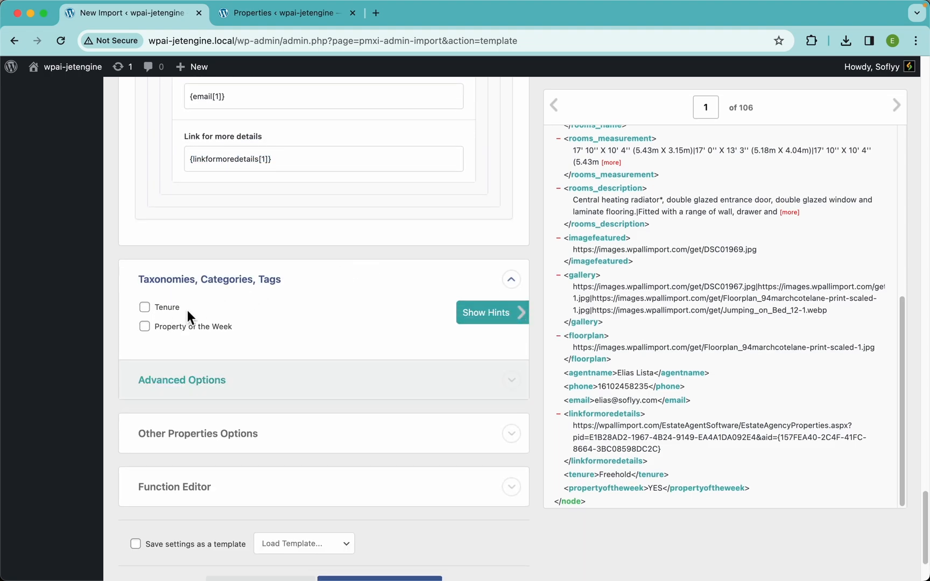
click(182, 319)
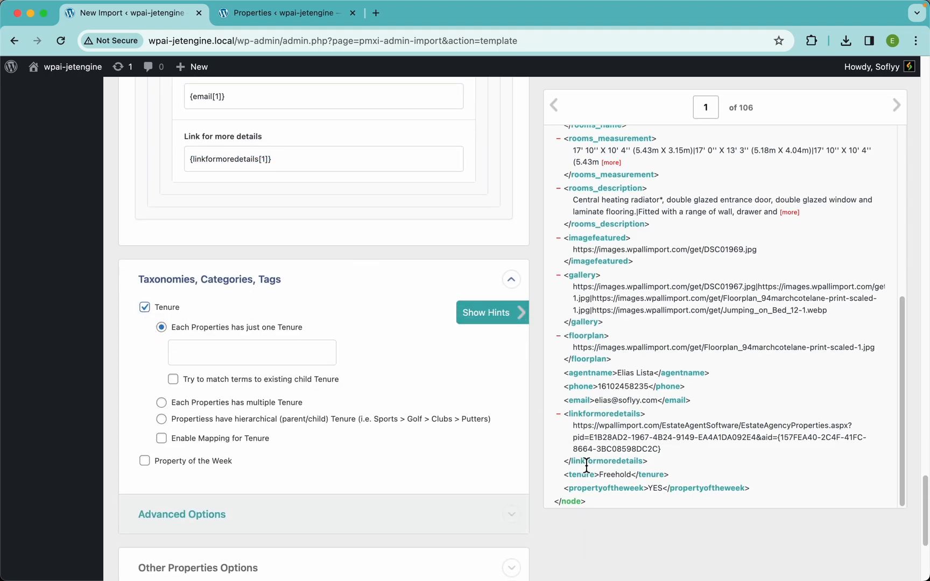
drag(586, 481, 243, 358)
click(186, 461)
scroll(363, 432, down, 3)
drag(602, 490, 355, 371)
Step: Examine the available settings in Other Properties Options and open the Function Editor for custom PHP
scroll(354, 365, down, 3)
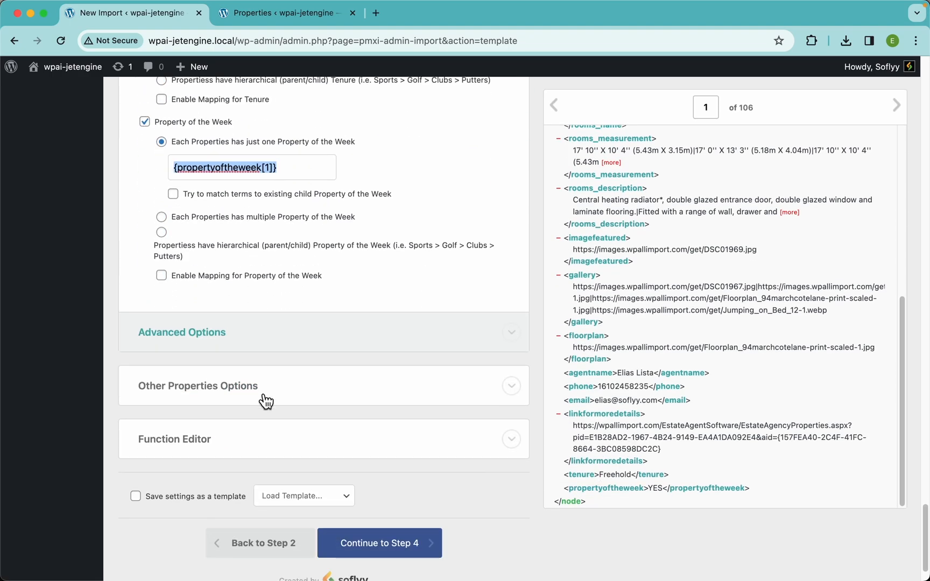
click(228, 396)
scroll(224, 392, down, 2)
scroll(177, 305, down, 4)
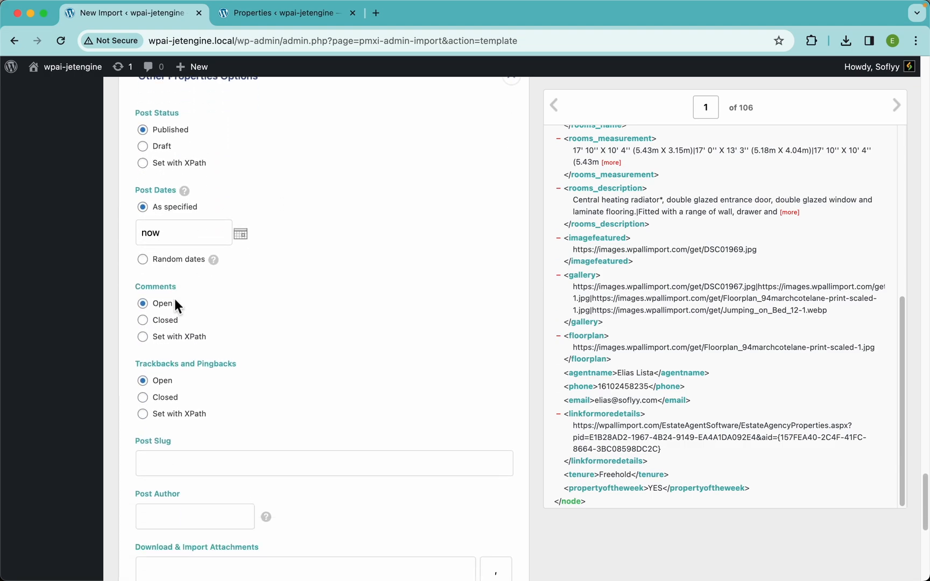
scroll(235, 232, down, 6)
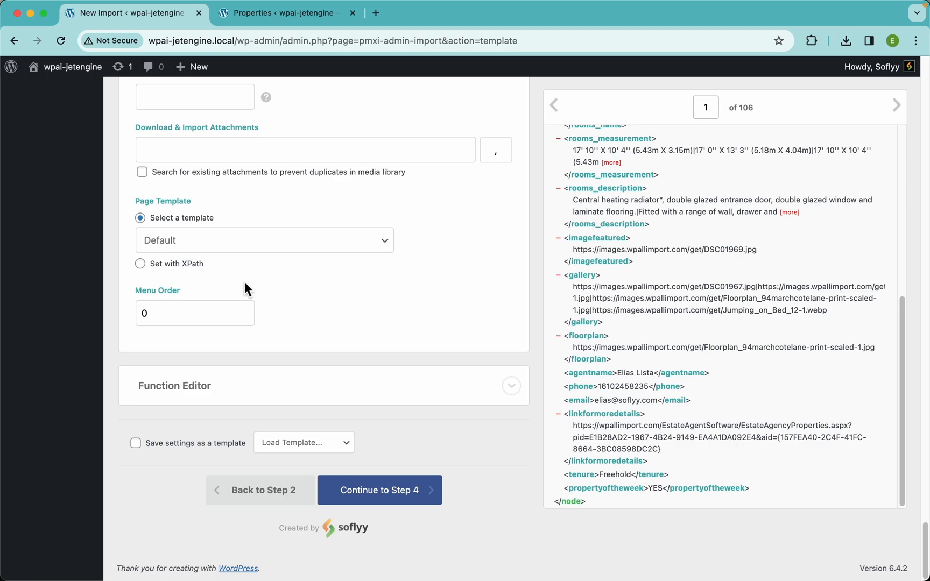
click(239, 386)
scroll(288, 345, down, 3)
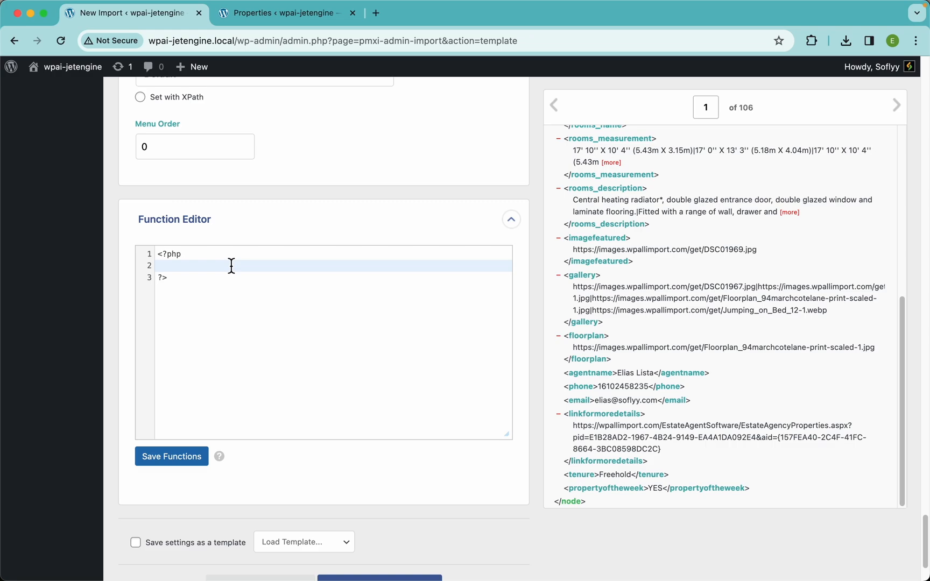
scroll(395, 358, down, 3)
Step: Continue to Step 4 and auto-detect the Unique Identifier for the import
click(425, 496)
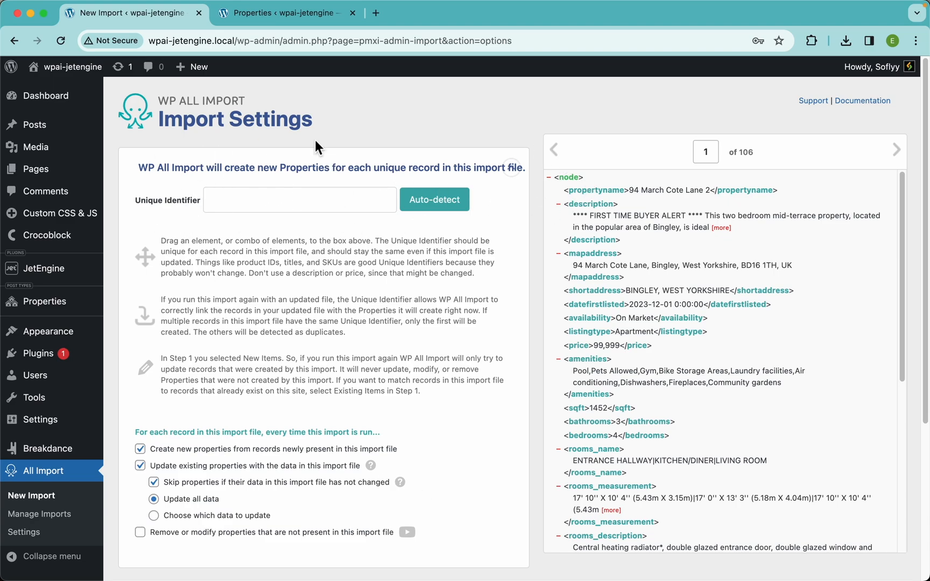
mouse_move(592, 190)
mouse_down()
mouse_move(597, 202)
mouse_move(313, 226)
mouse_move(304, 207)
mouse_move(586, 195)
mouse_up()
click(445, 211)
Step: Switch updating of existing properties off and back on to compare the options it offers
scroll(394, 380, down, 5)
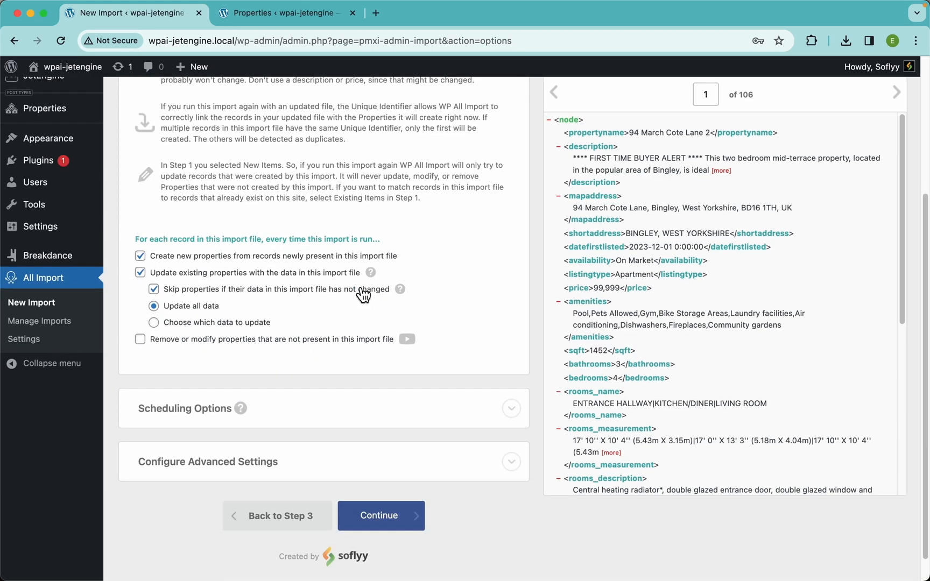
mouse_move(405, 295)
mouse_move(379, 277)
click(250, 275)
click(242, 295)
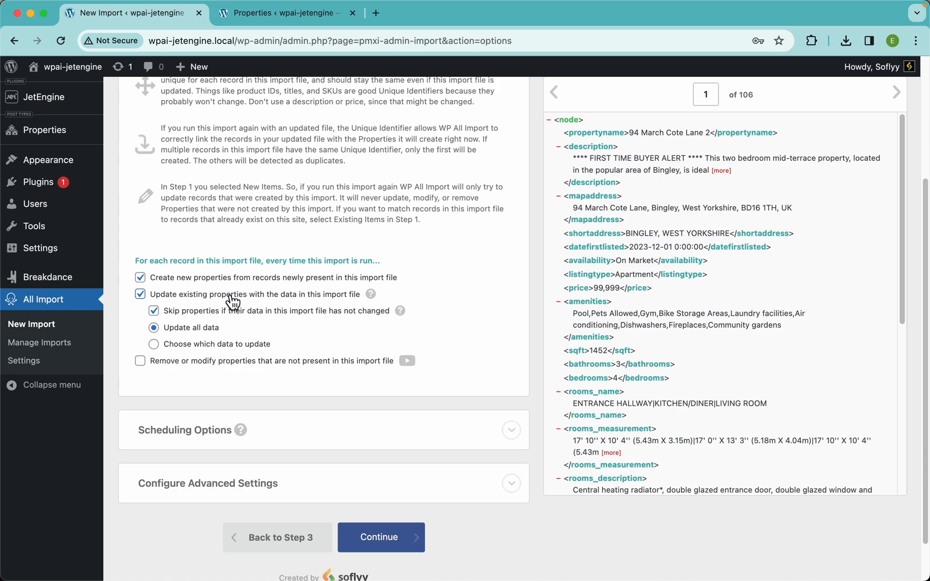
click(270, 295)
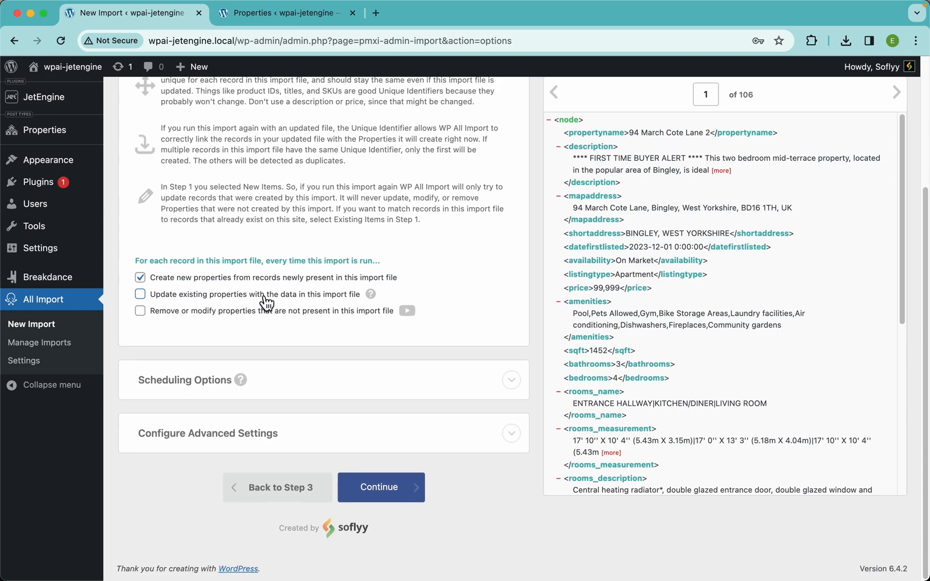
click(253, 296)
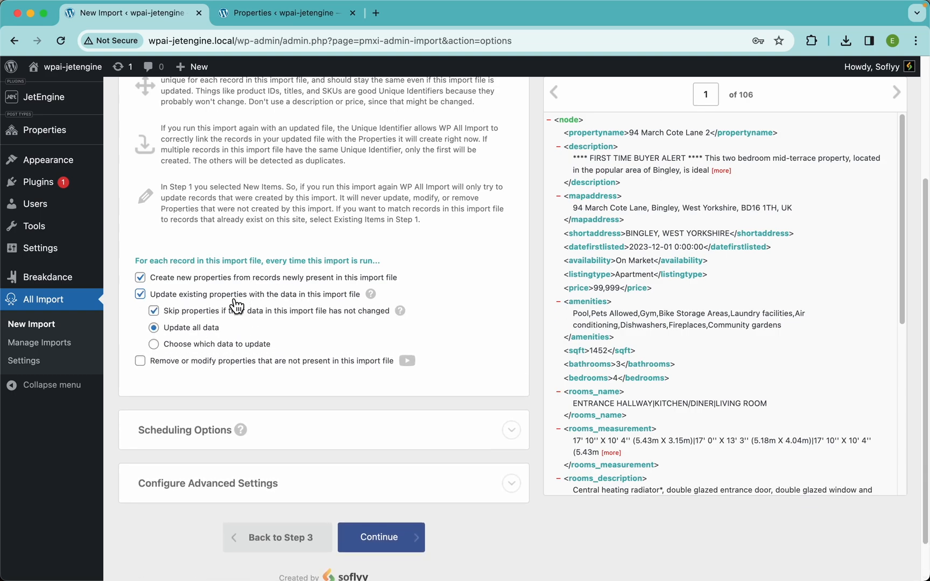
Step: Try limiting which data is updated to Images only, reselect all data types and return to Update all data
click(215, 340)
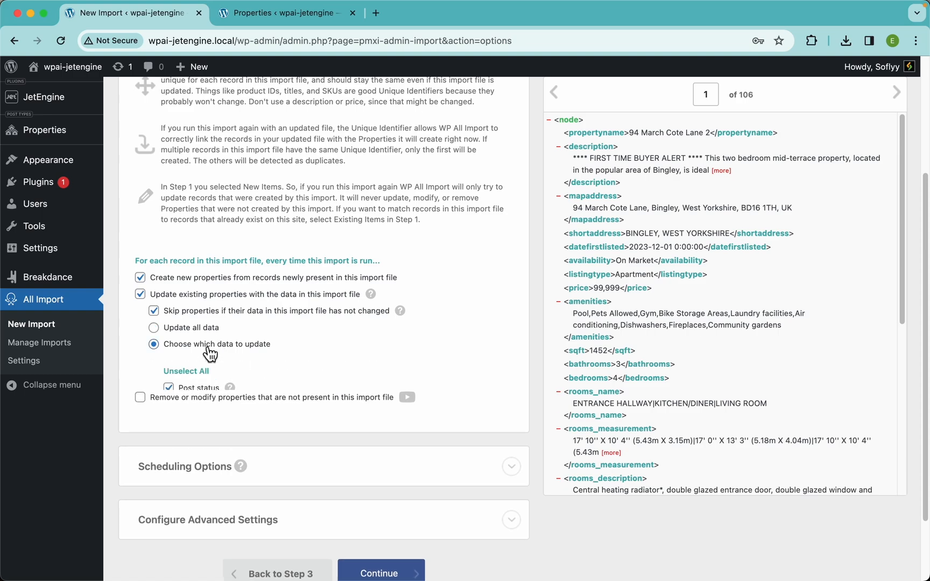
scroll(264, 335, down, 5)
scroll(264, 336, up, 1)
scroll(265, 336, down, 2)
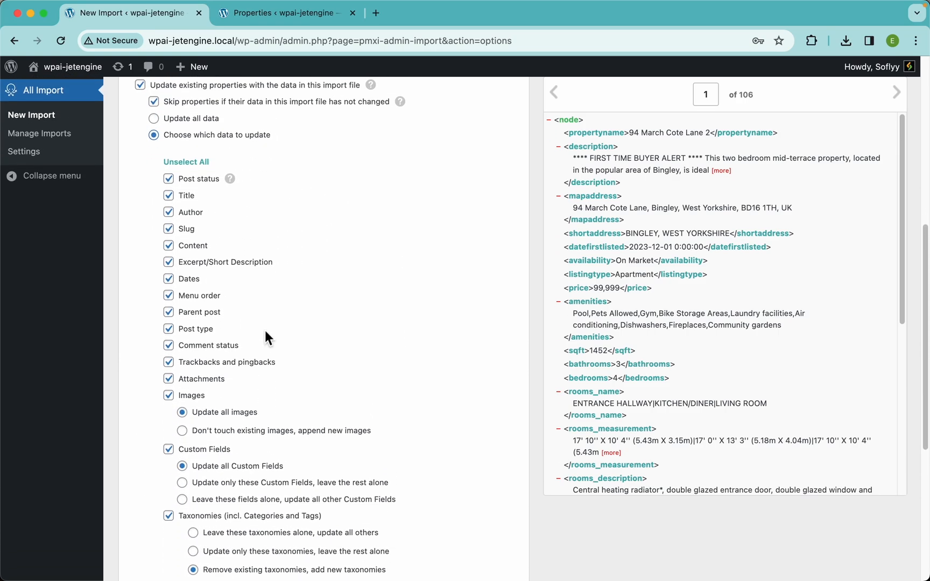
click(196, 162)
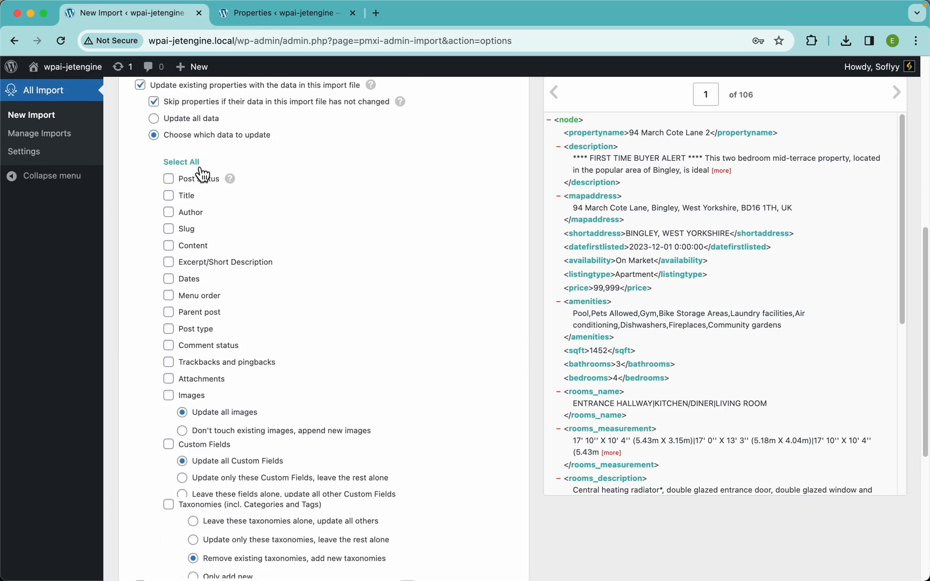
click(195, 397)
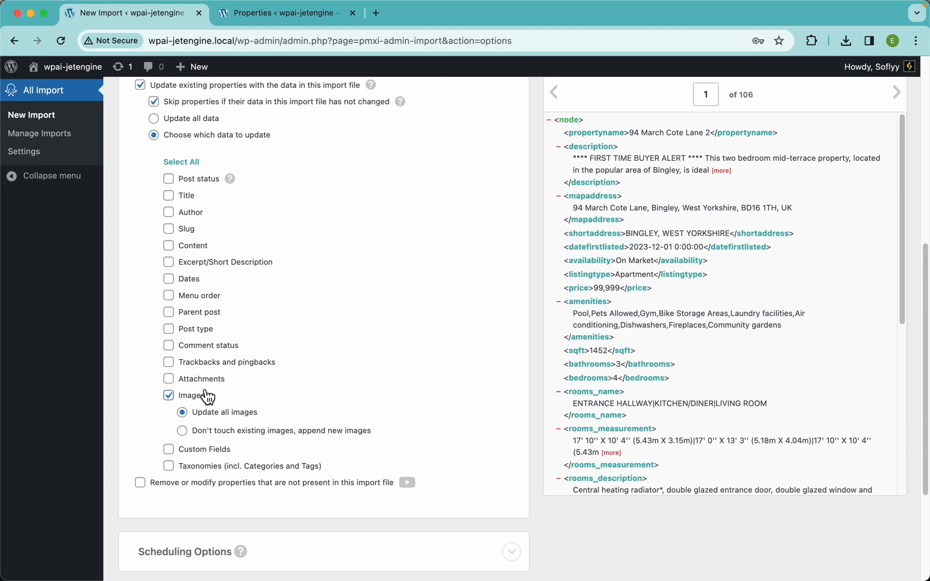
click(184, 163)
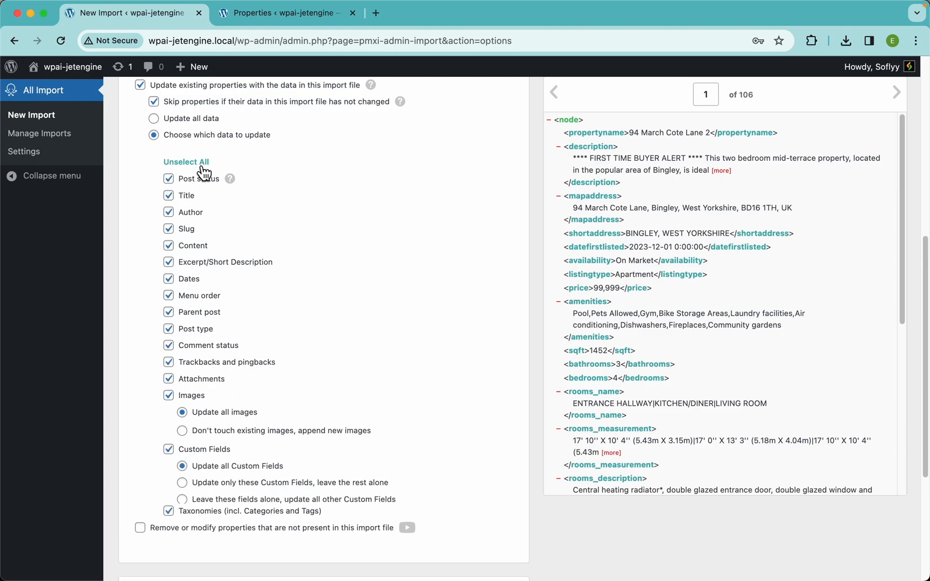
click(188, 119)
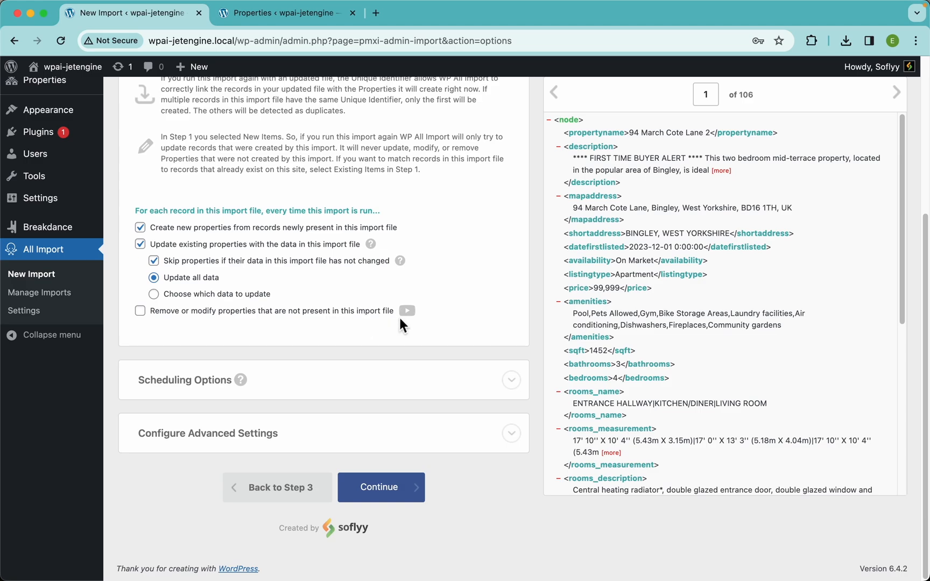
Step: Enable removing or modifying properties that are not present in the import file, with removed properties sent to trash
click(343, 323)
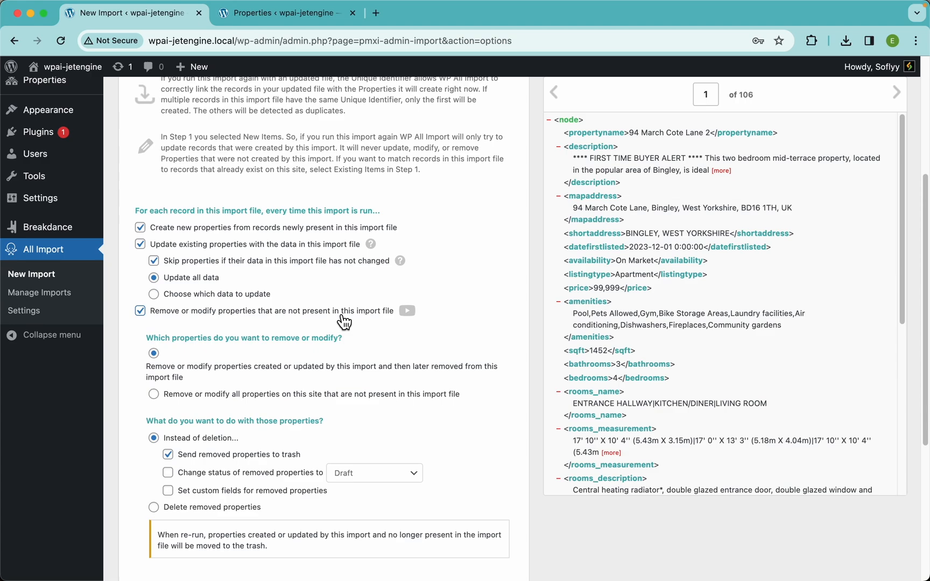
scroll(343, 322, down, 4)
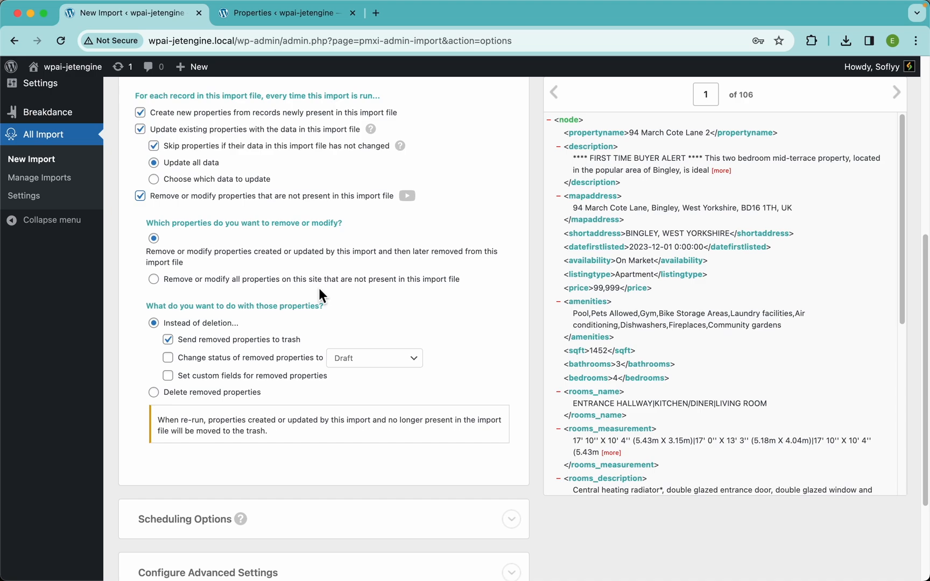
Step: Try setting custom fields for removed properties and turn off removing or modifying properties that are not present in the import file
click(263, 376)
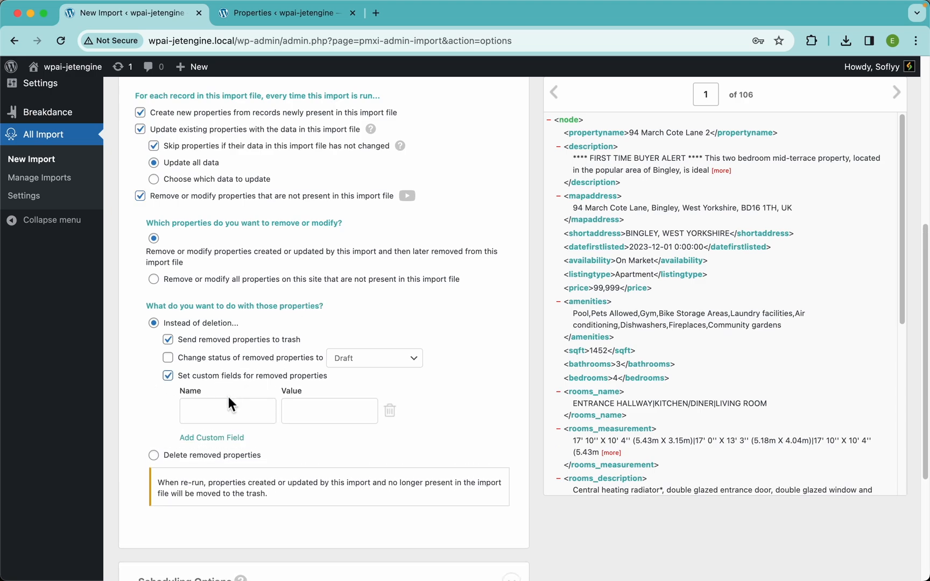
click(228, 411)
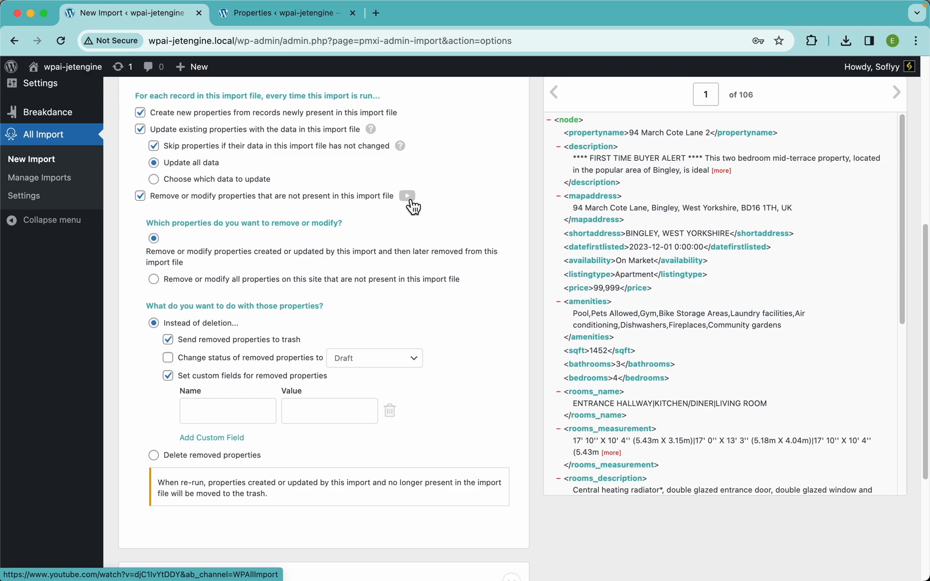
click(340, 202)
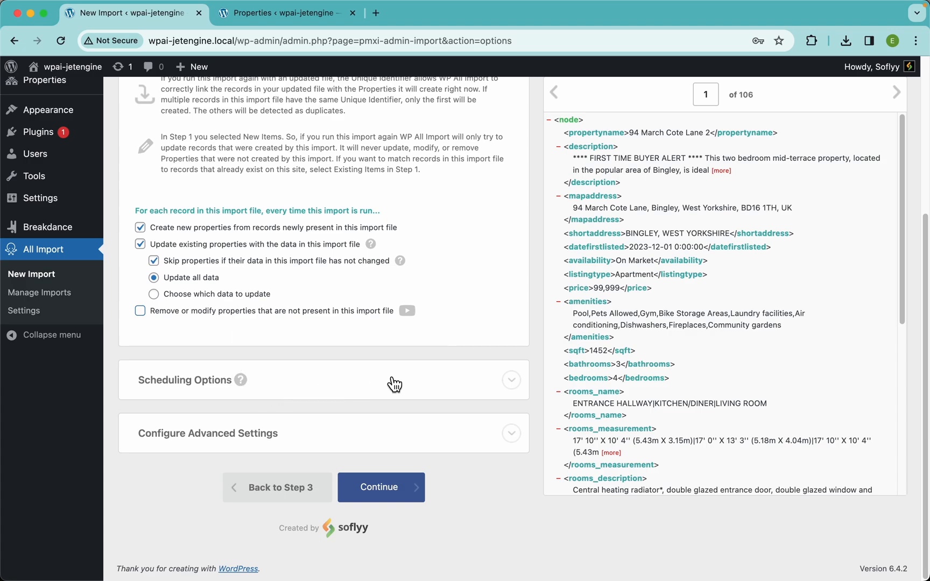
Step: Continue from the import settings to the confirmation page and run the property import
mouse_move(394, 384)
click(412, 486)
click(795, 198)
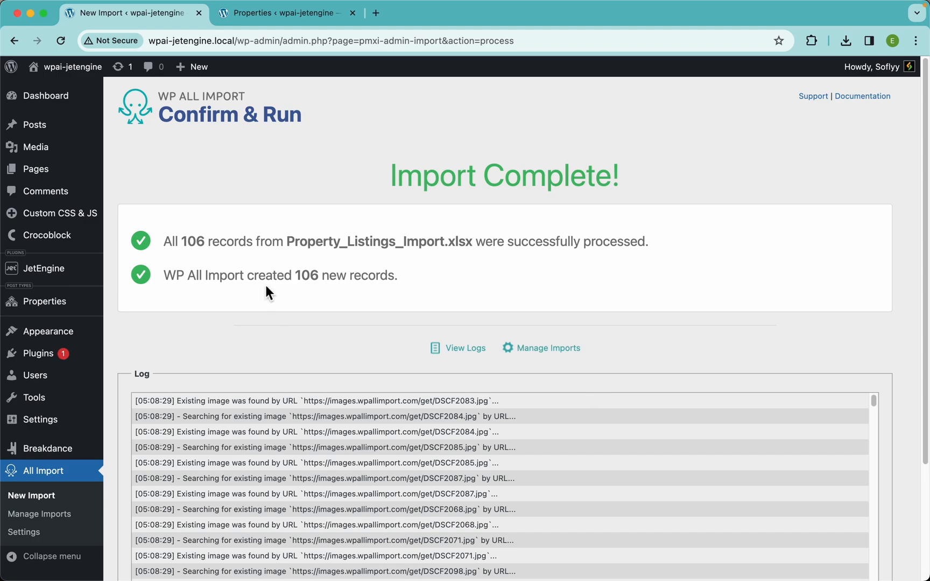
Step: Open the Properties post list and look through the imported property listings
click(48, 306)
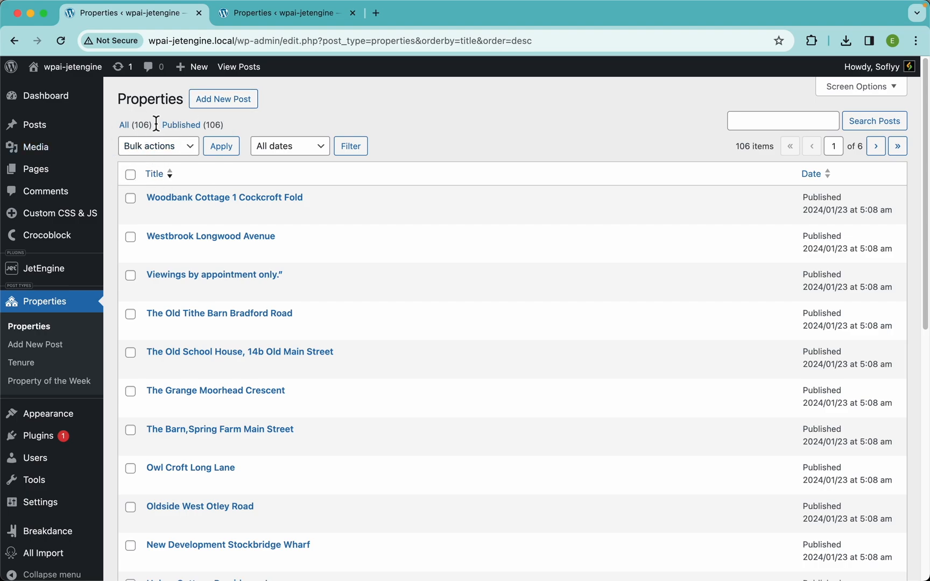
scroll(358, 350, down, 4)
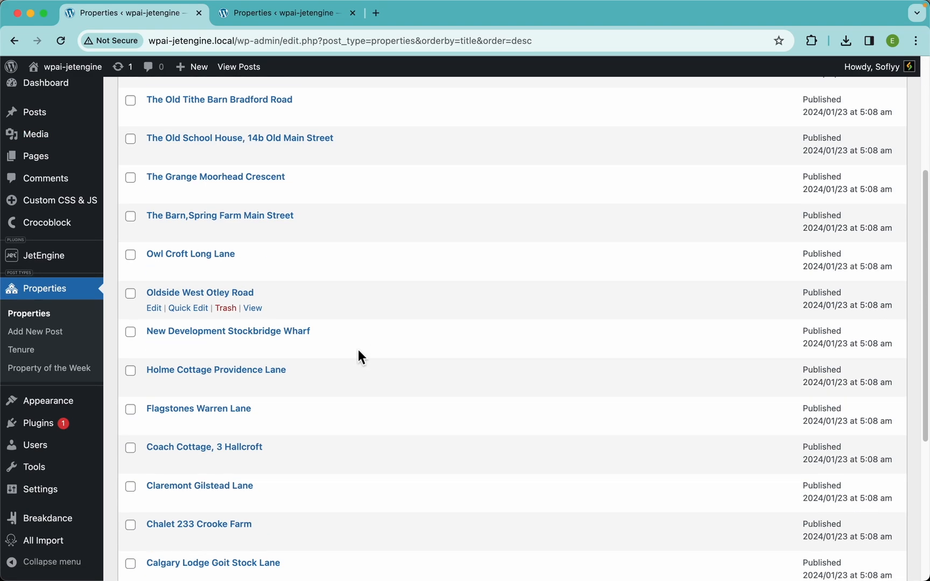
scroll(359, 349, down, 5)
scroll(358, 349, up, 9)
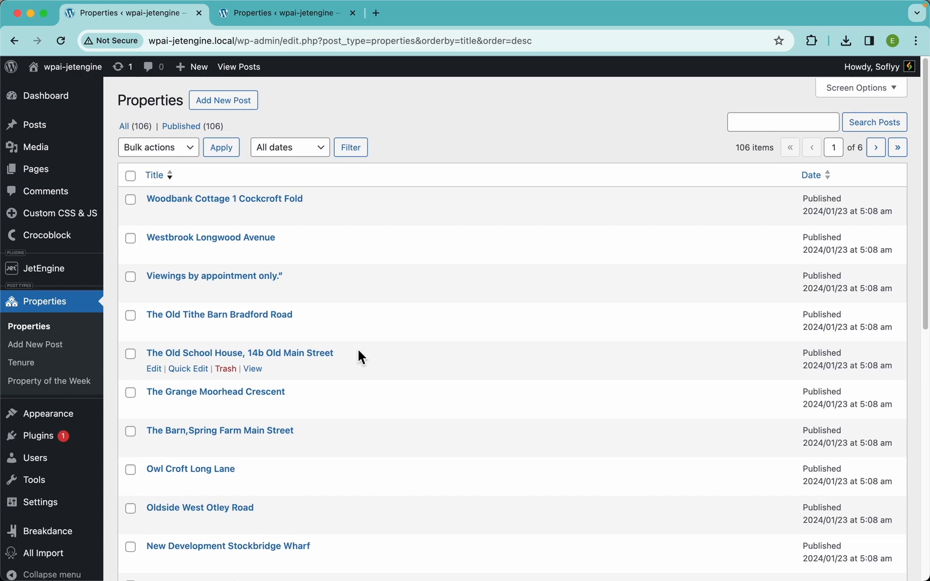
Step: Open the Westbrook Longwood Avenue property for editing and check its description, Tenure, Property of the Week and featured image
click(231, 239)
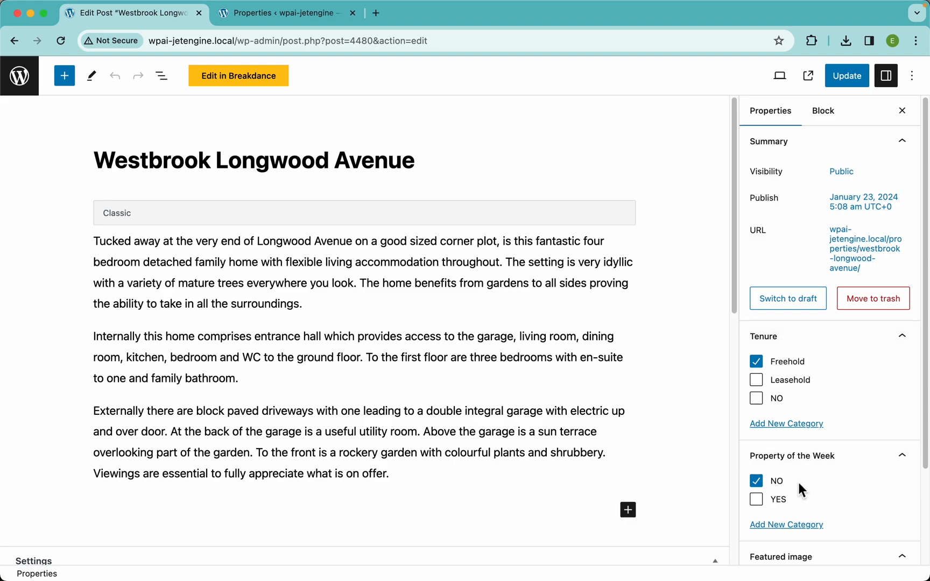
scroll(802, 479, down, 3)
mouse_move(807, 472)
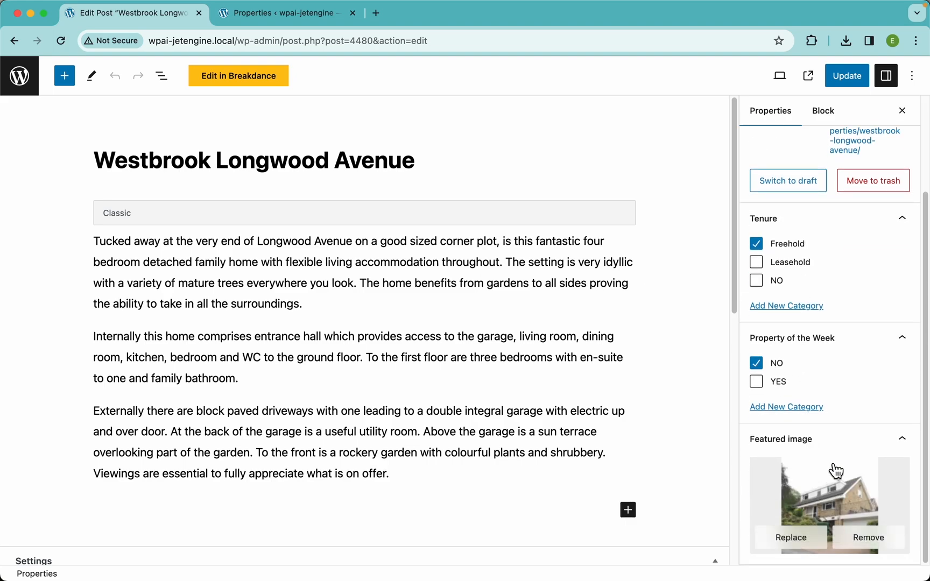
scroll(332, 418, down, 5)
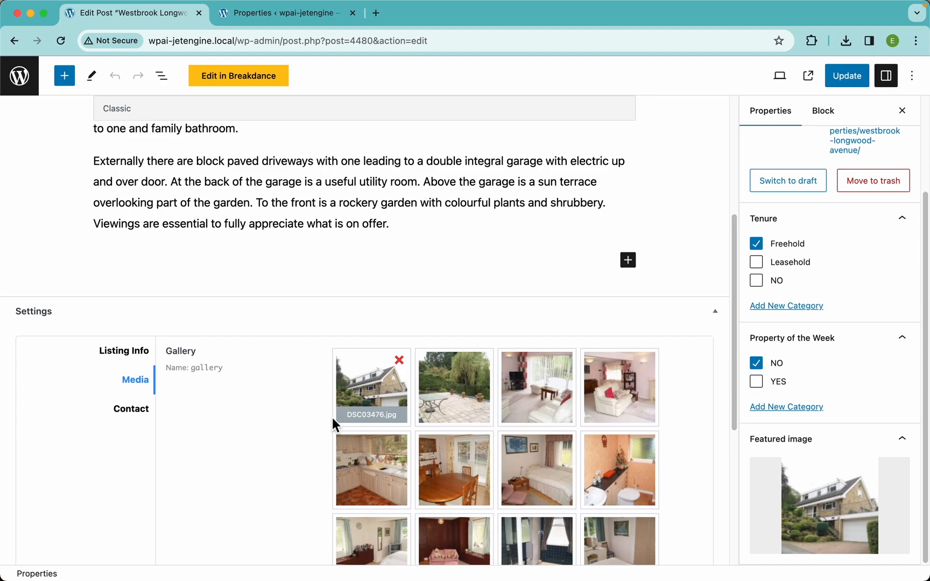
Step: Review the property's Listing Info fields from Map Address to Amenities, including the Date First Listed calendar
click(133, 321)
scroll(203, 334, down, 1)
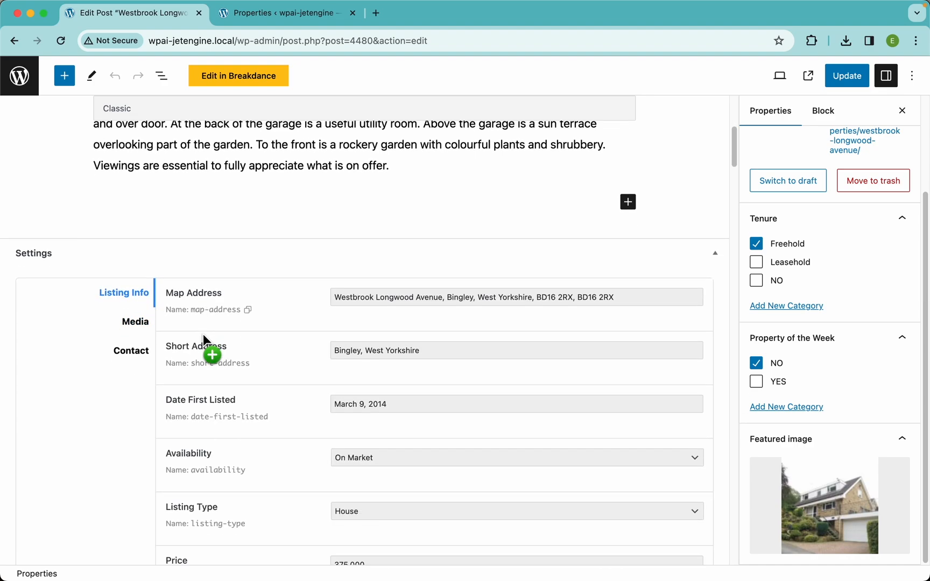
scroll(203, 334, down, 2)
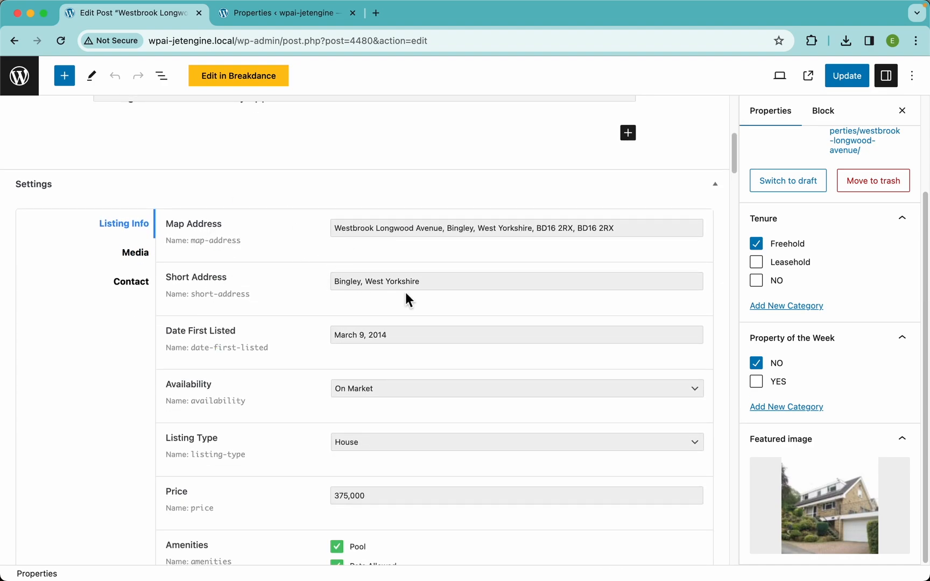
click(403, 336)
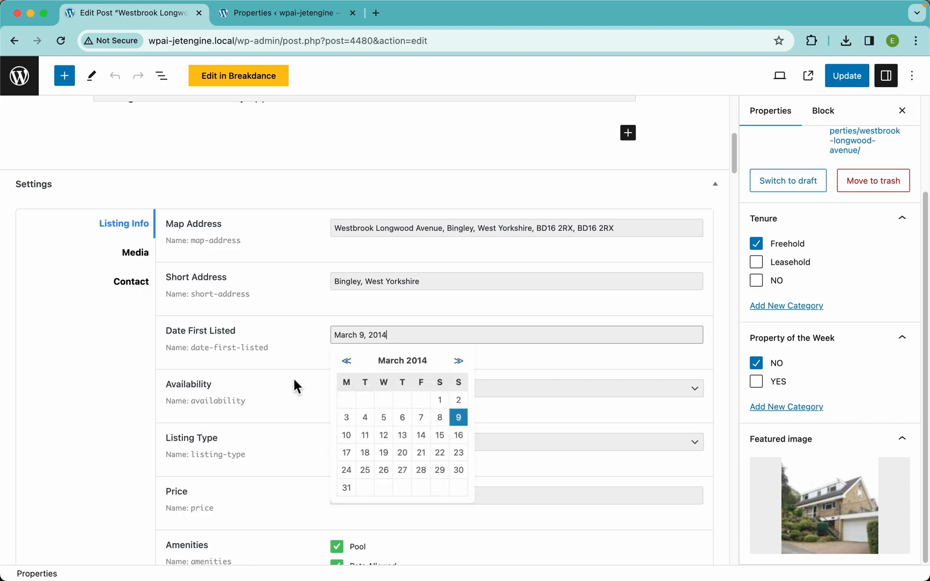
click(295, 386)
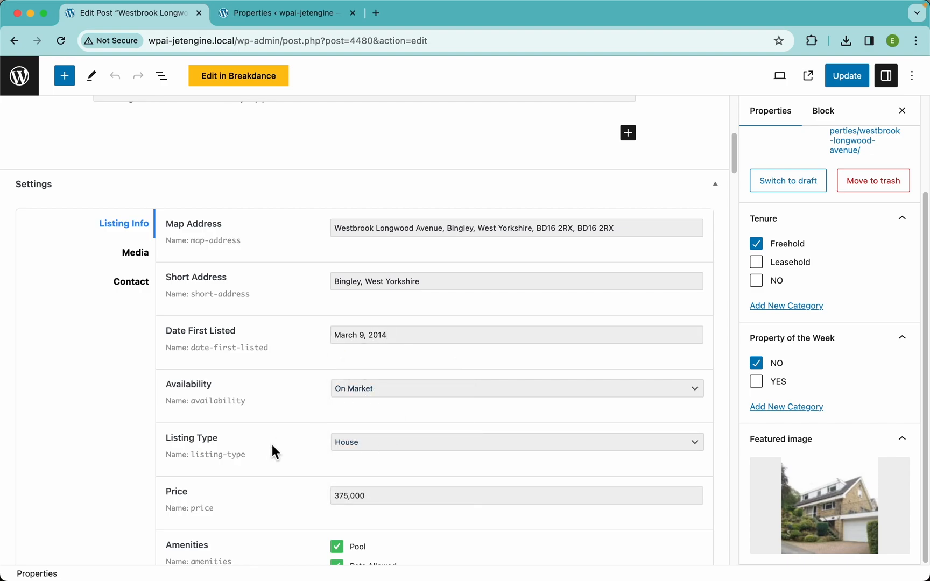
scroll(272, 447, down, 4)
scroll(266, 371, down, 3)
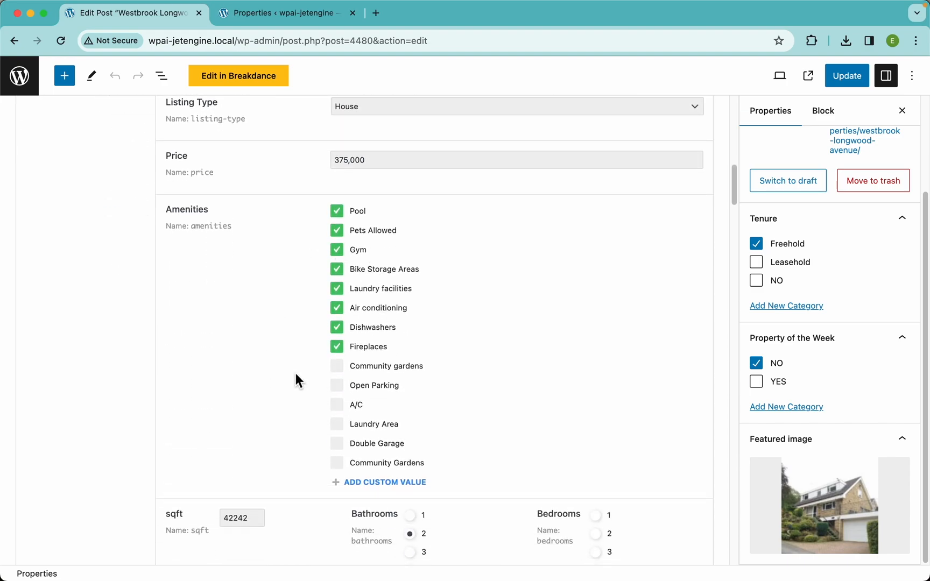
Step: Examine the property's sqft, Bathrooms and Bedrooms fields and its Rooms repeater entries
scroll(387, 339, down, 6)
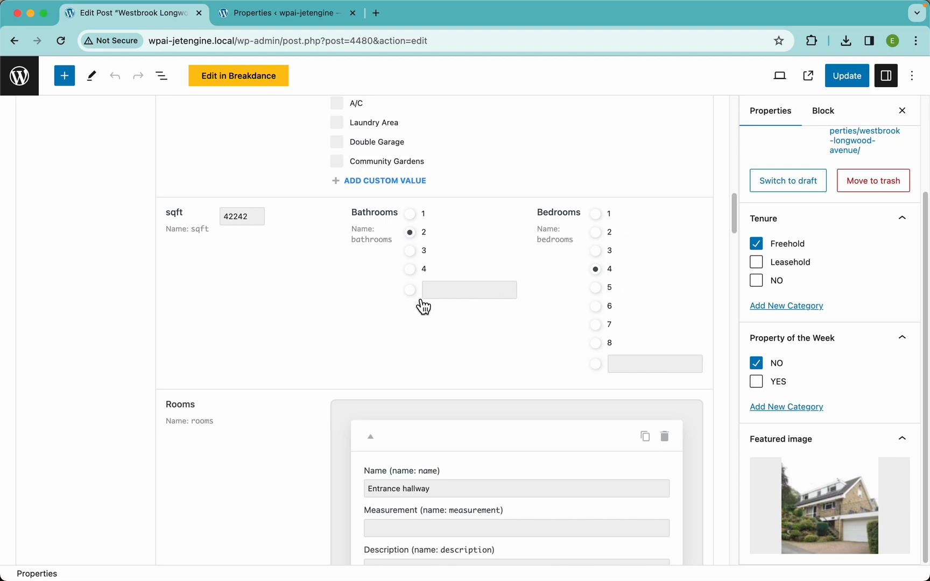
scroll(421, 305, down, 5)
scroll(287, 346, down, 20)
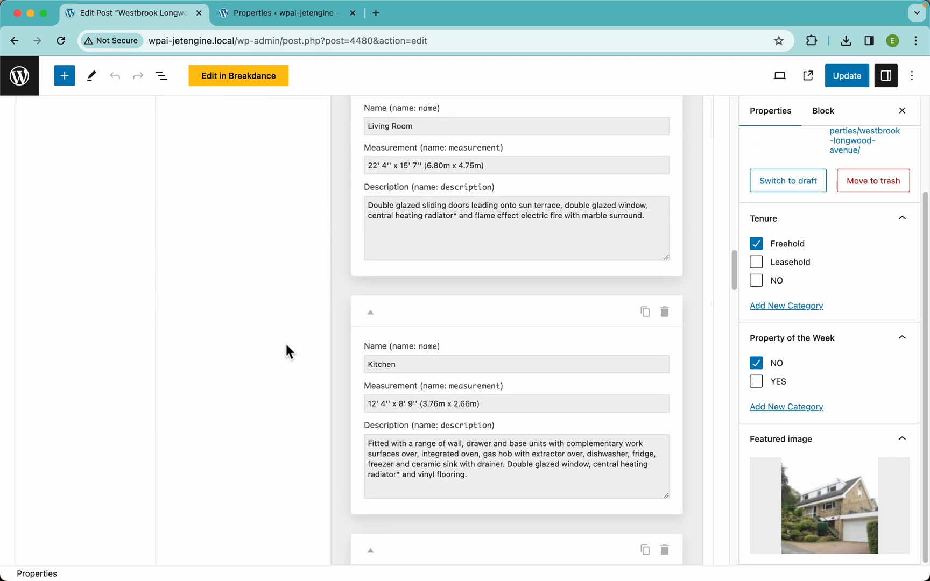
scroll(286, 345, down, 3)
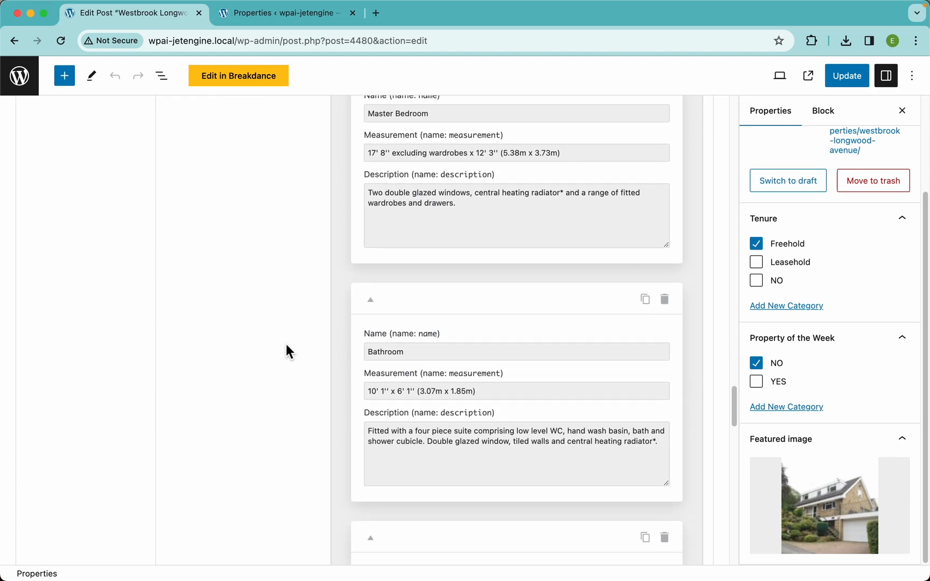
scroll(286, 345, up, 8)
scroll(348, 261, up, 20)
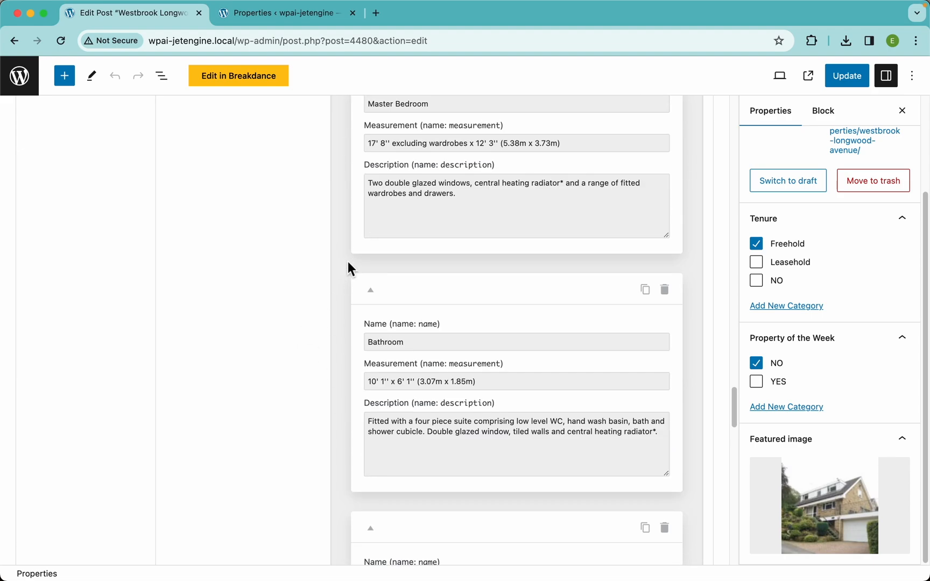
scroll(348, 261, up, 10)
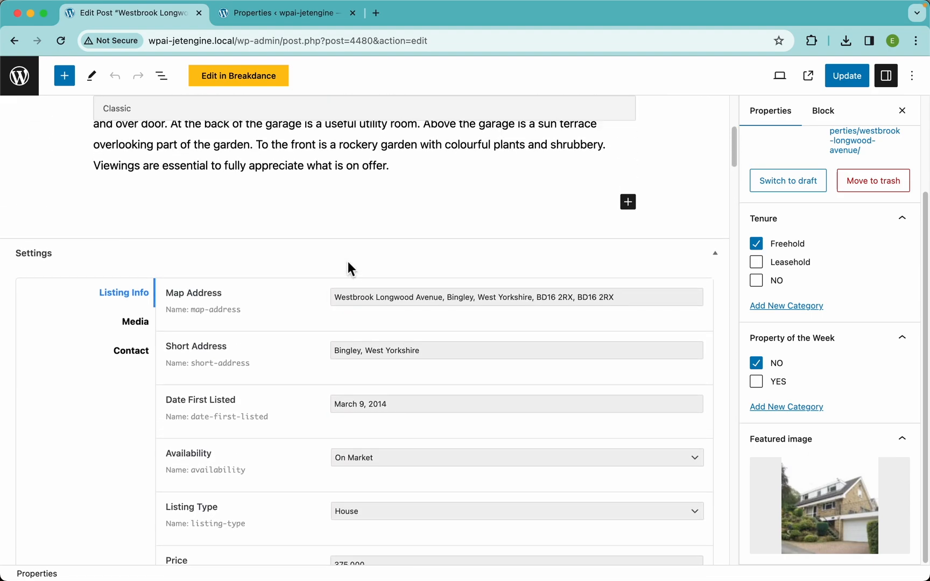
Step: Check the property's Media gallery and Floorplan images and its Contact fields
click(135, 354)
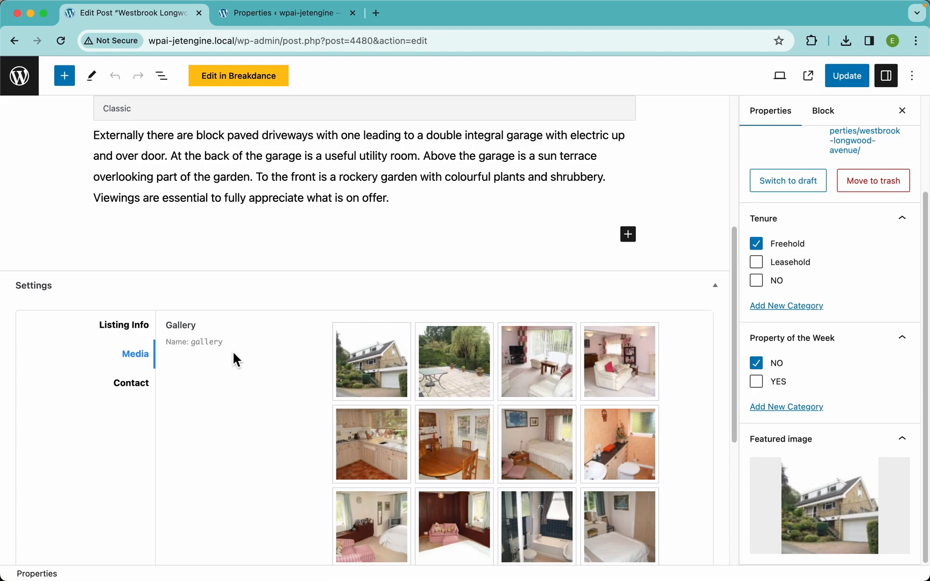
scroll(337, 432, down, 4)
scroll(393, 452, down, 1)
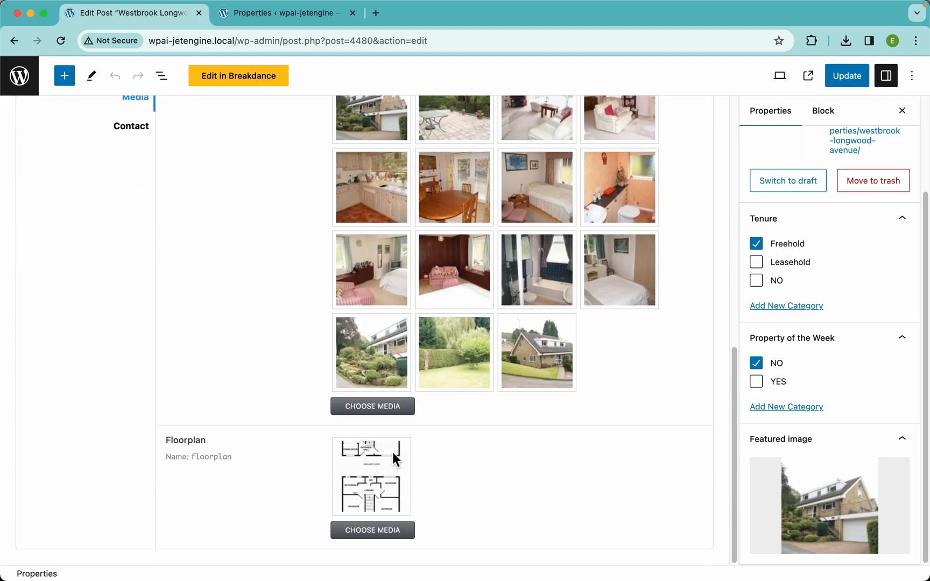
scroll(237, 345, up, 5)
click(133, 331)
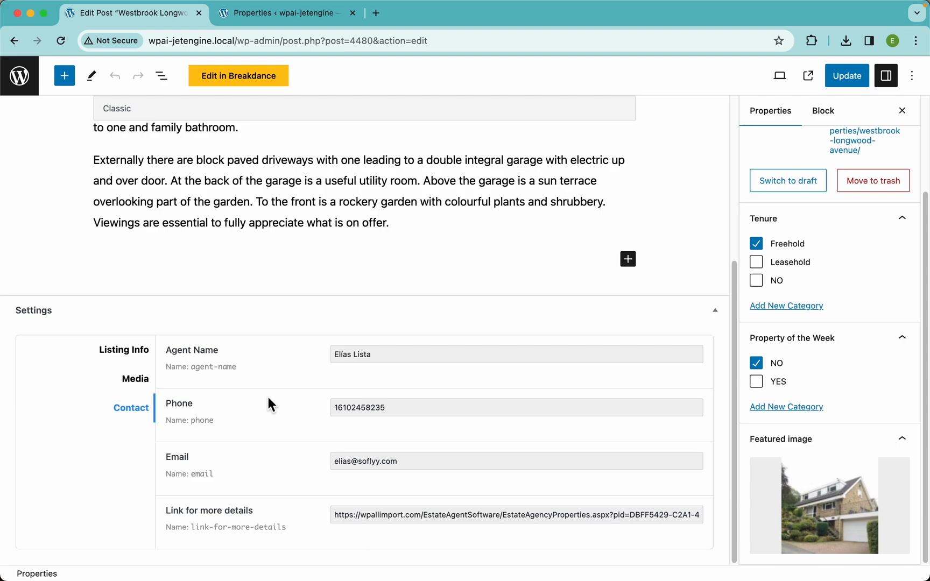
Step: View the Westbrook Longwood Avenue property on the live site, browse its gallery photos and close the photo viewer
click(807, 81)
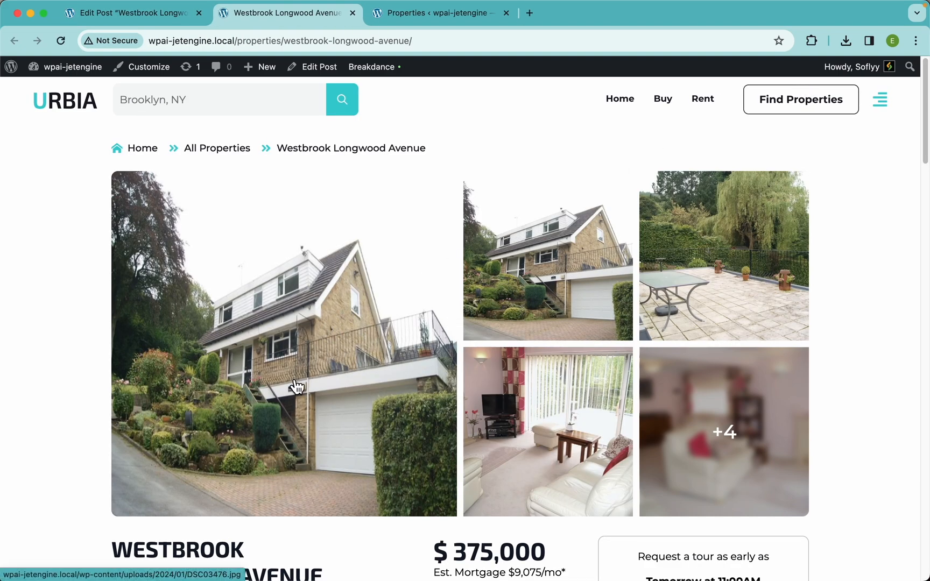
click(706, 410)
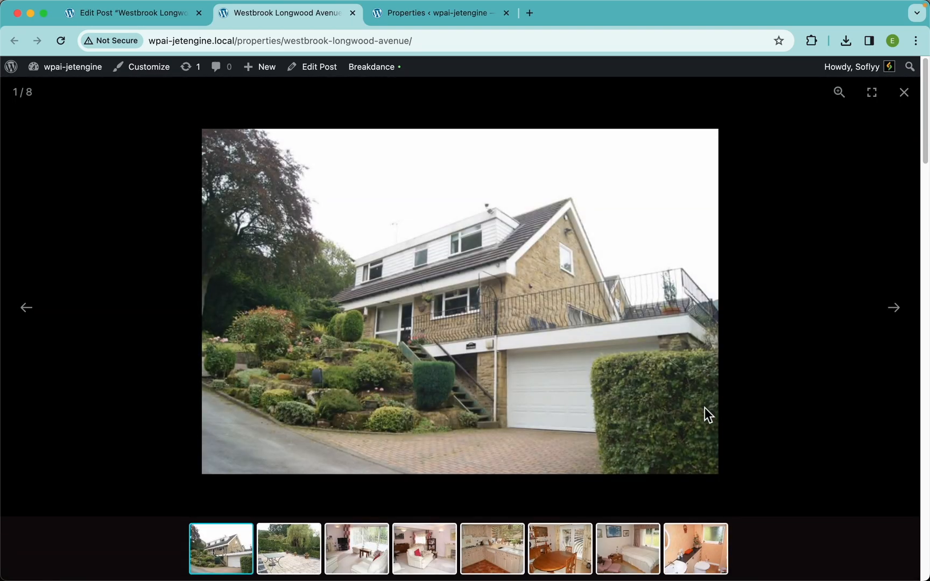
key(Right)
key(Right)
key(Right)
key(Right)
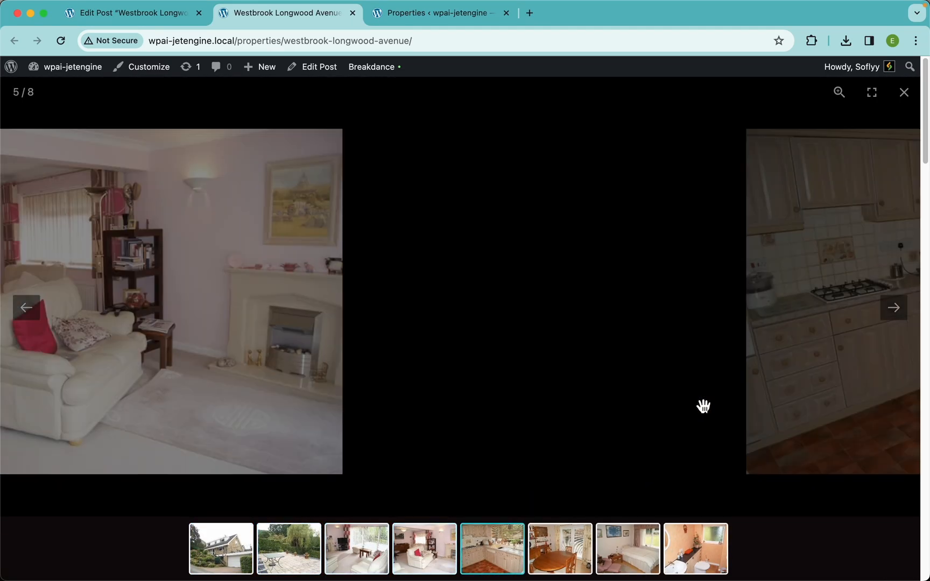
click(796, 376)
Step: Review the property page's price, location map, description, amenities, rooms and agent information
scroll(407, 319, down, 5)
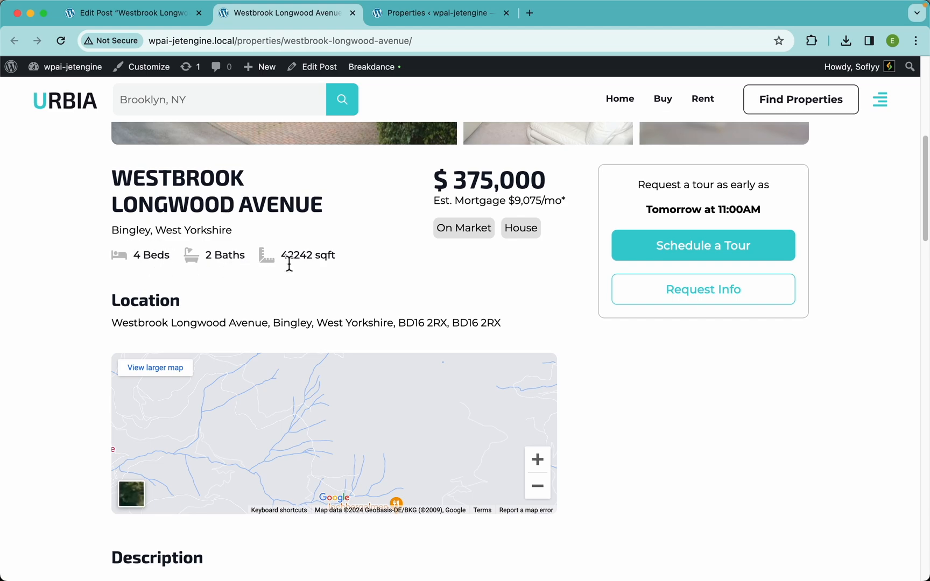
scroll(372, 258, down, 3)
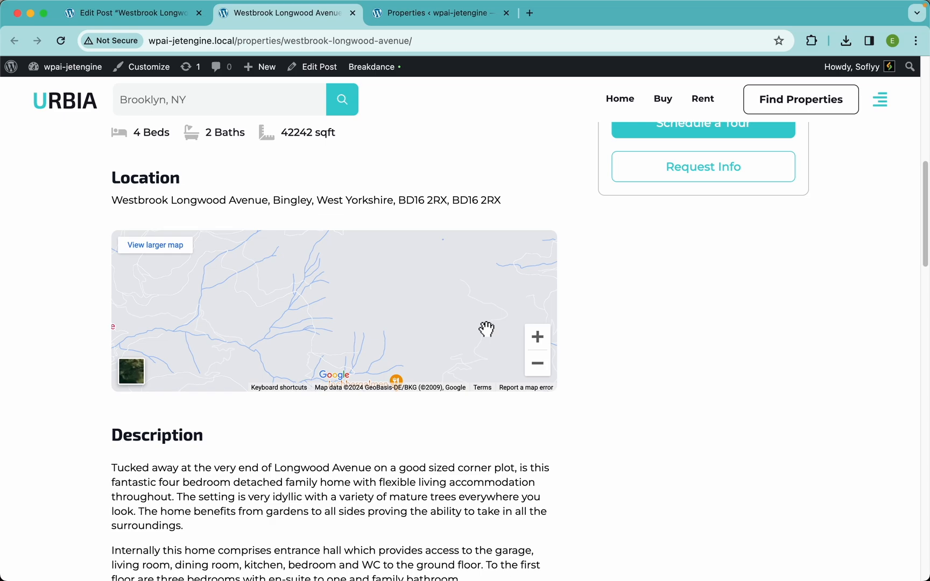
scroll(342, 478, down, 5)
scroll(340, 473, down, 20)
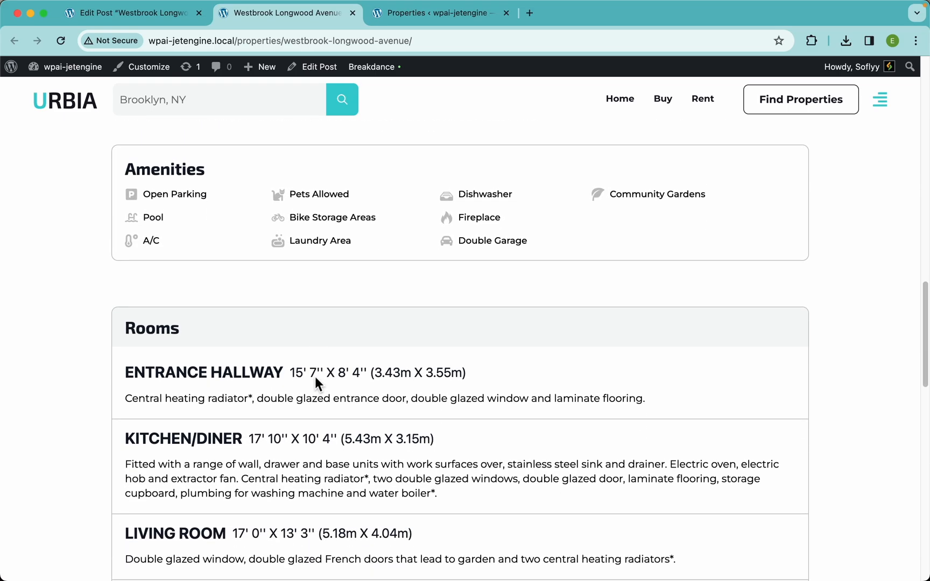
scroll(278, 223, down, 3)
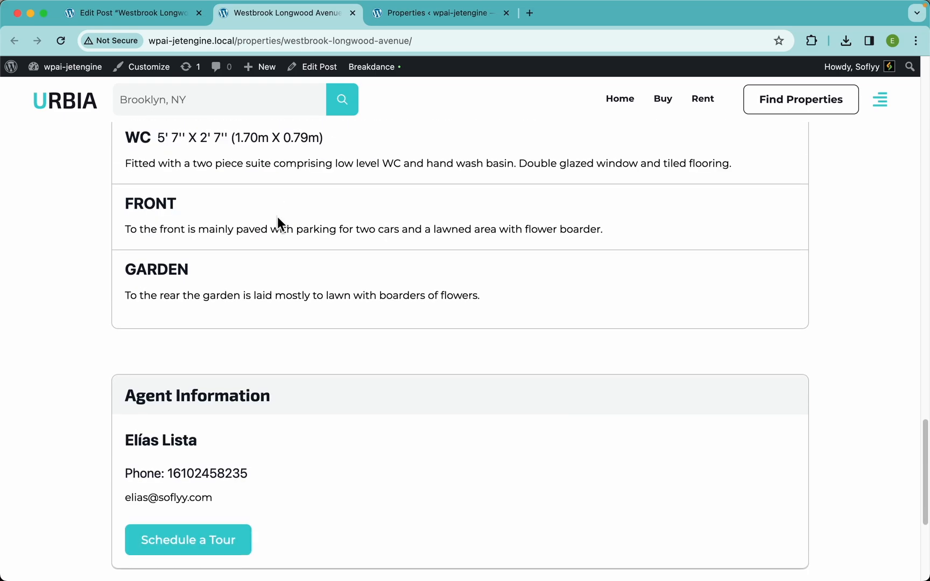
scroll(264, 229, down, 4)
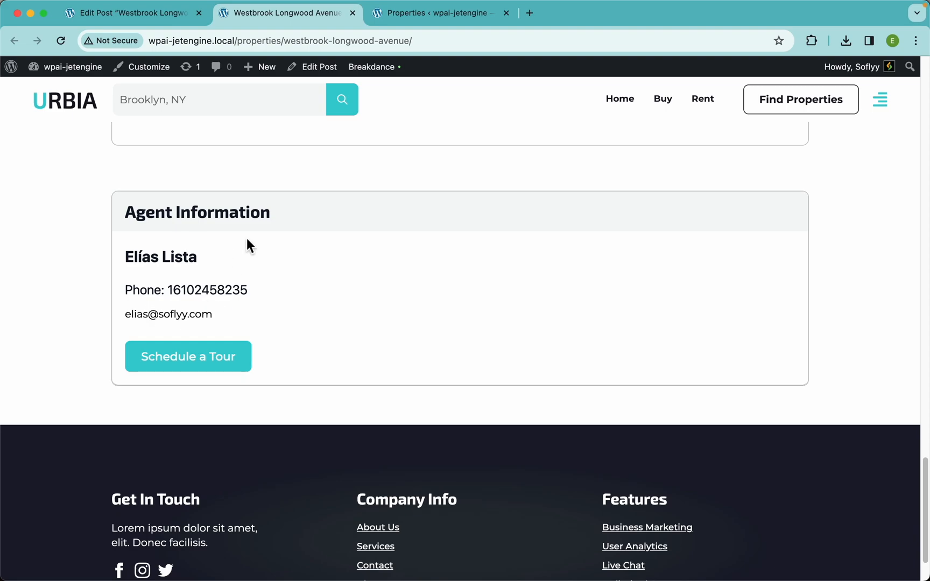
scroll(418, 175, up, 20)
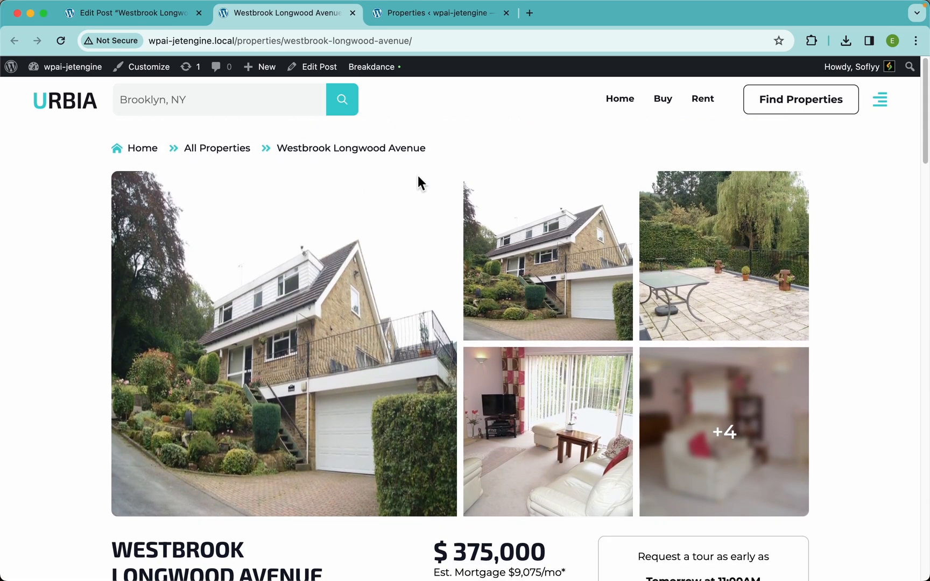